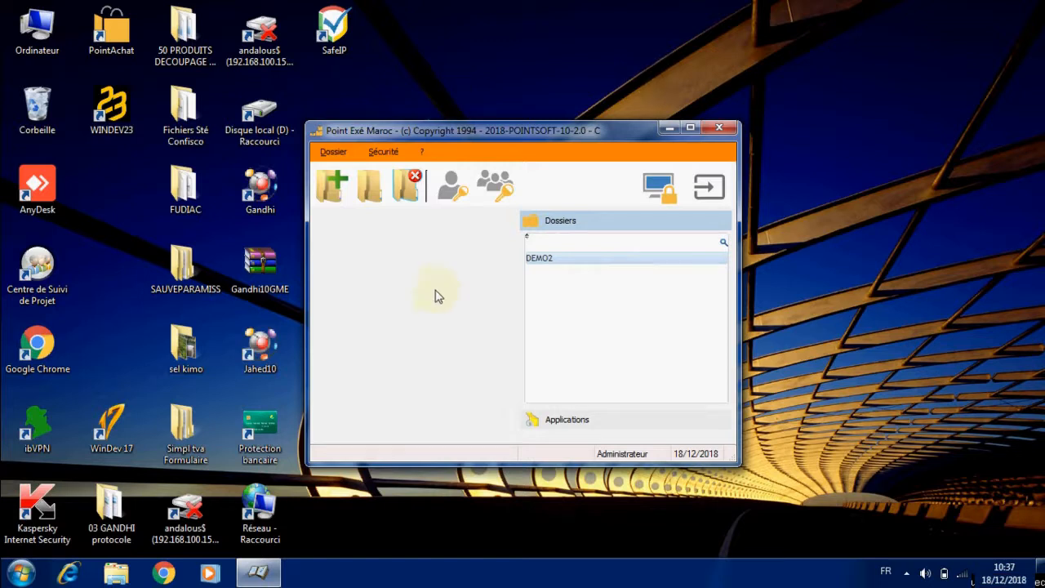
Open the DEMO2 company file and launch its Ventes (sales) application.
double_click(552, 261)
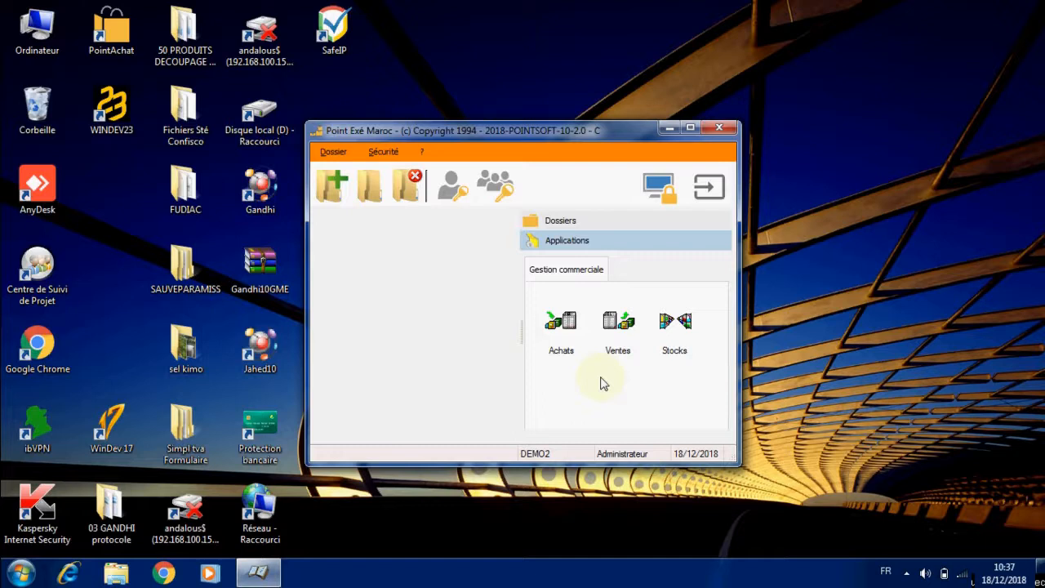
click(618, 328)
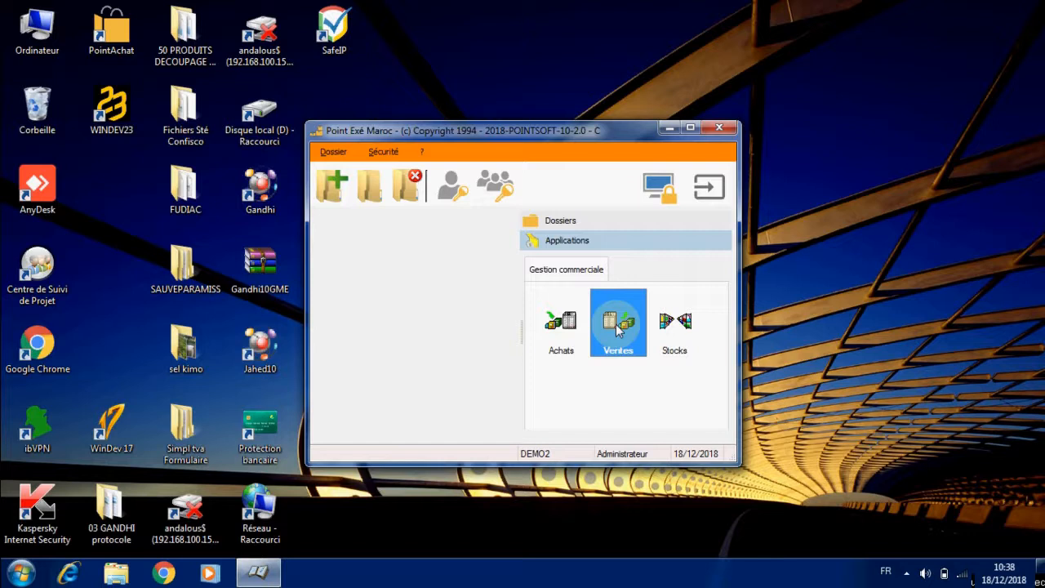
double_click(618, 328)
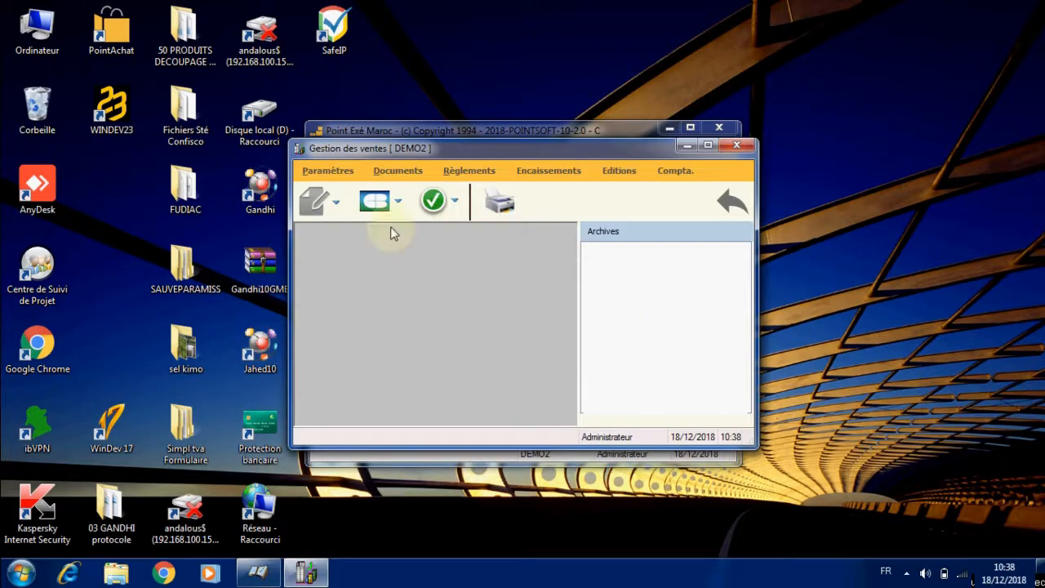
Open the Factures list of the sales documents and collapse the client groups, leaving EXPERT DU MAROC expanded.
click(327, 172)
mouse_move(399, 170)
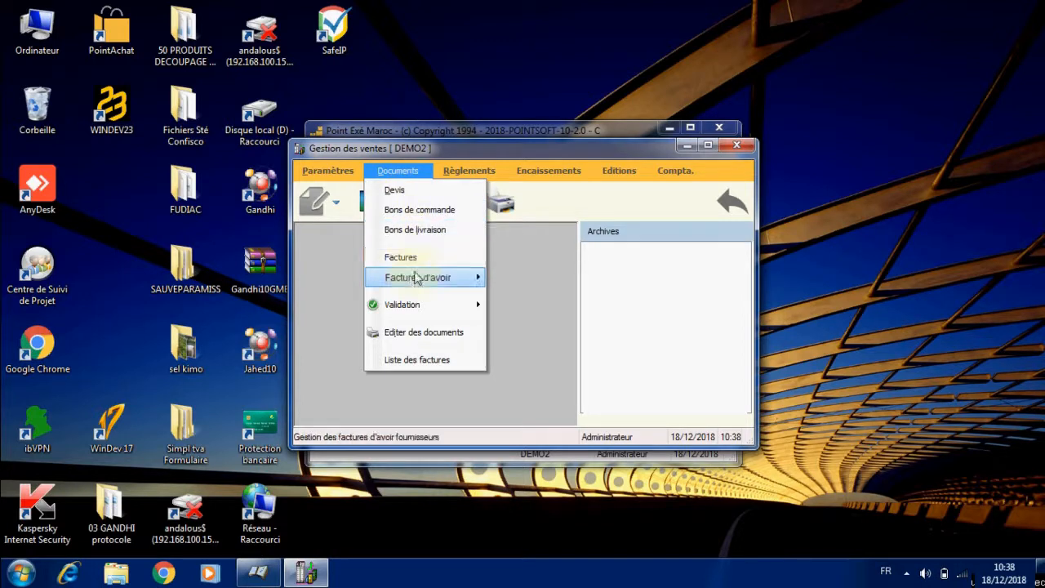
mouse_move(417, 282)
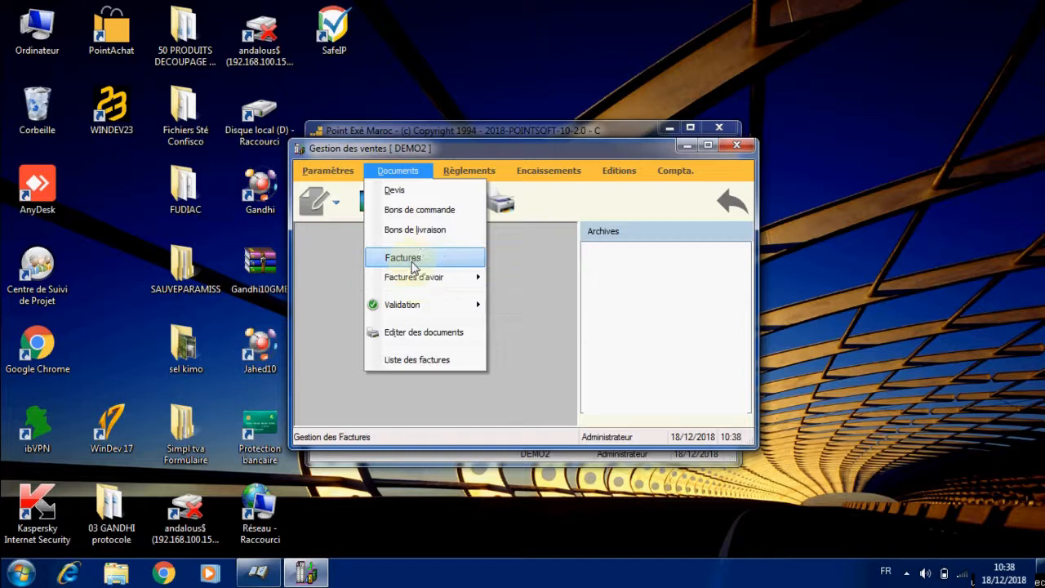
click(413, 261)
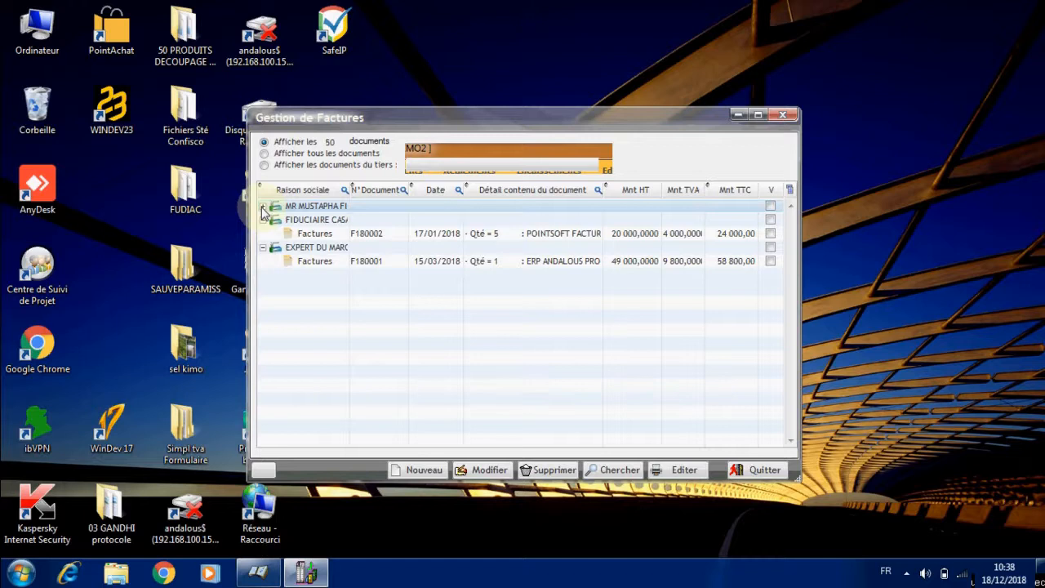
click(262, 220)
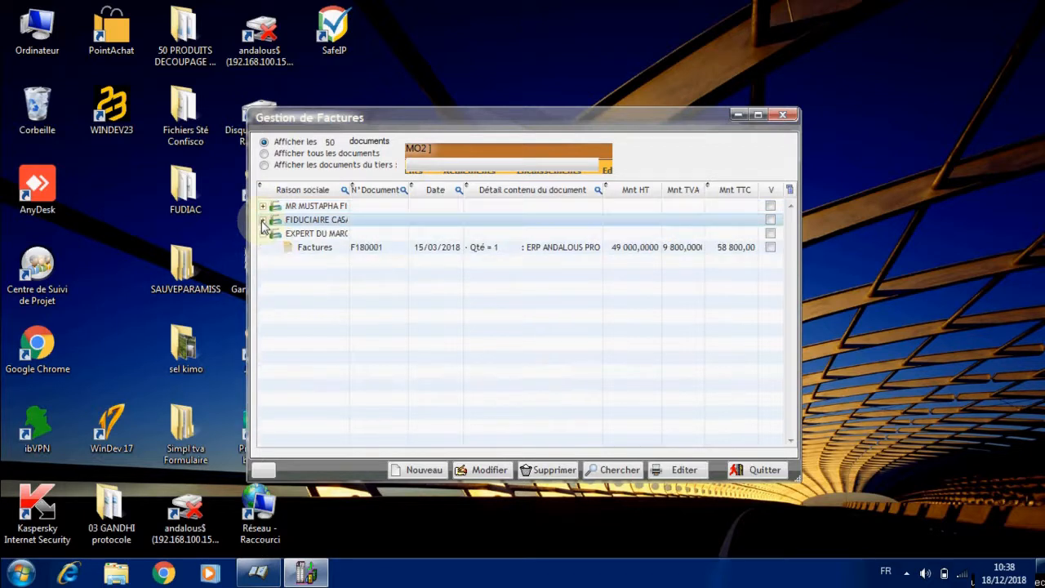
click(263, 234)
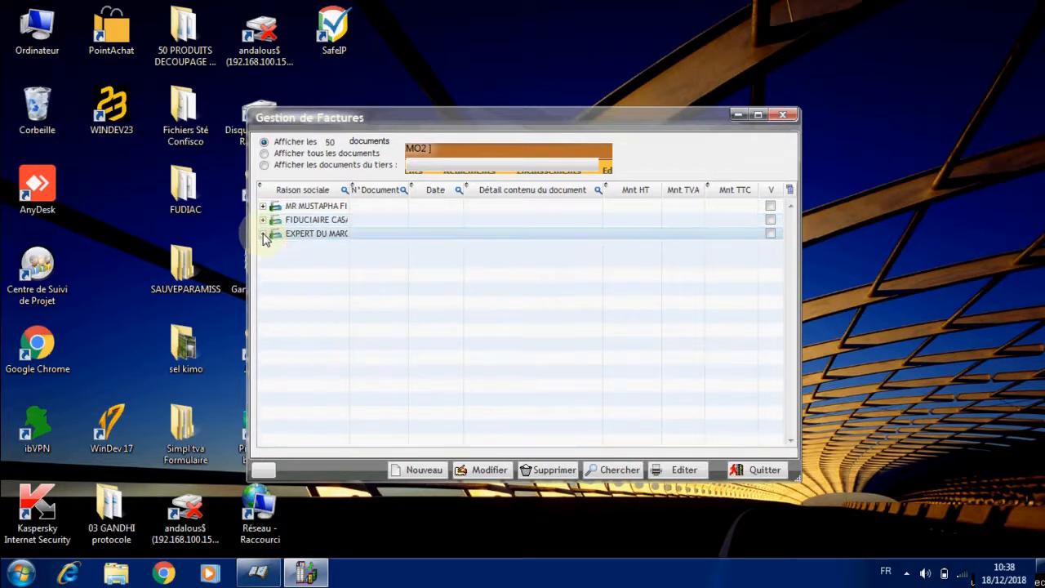
click(263, 234)
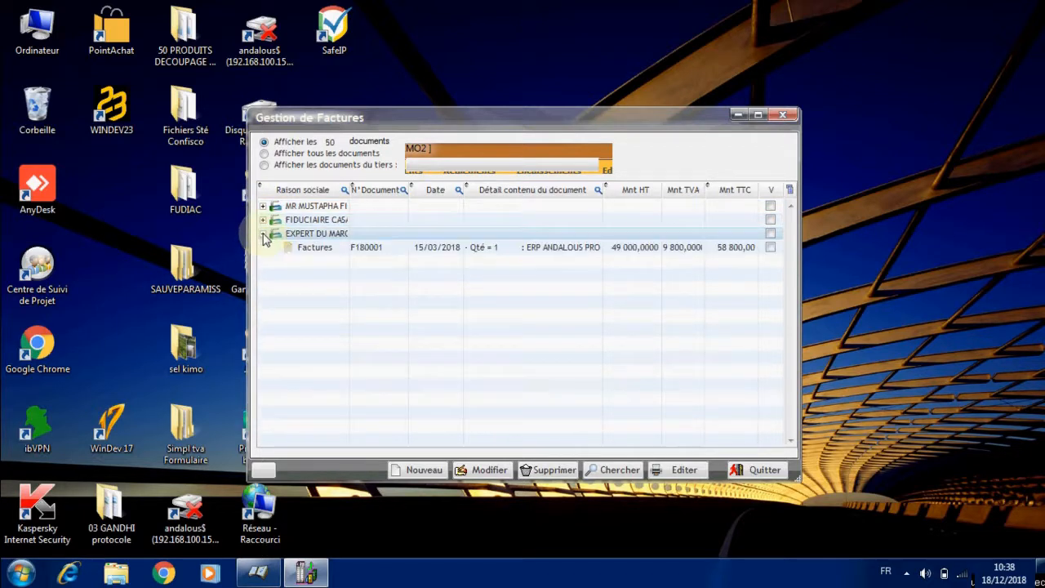
Create a new invoice for the client PROSYS.
click(422, 468)
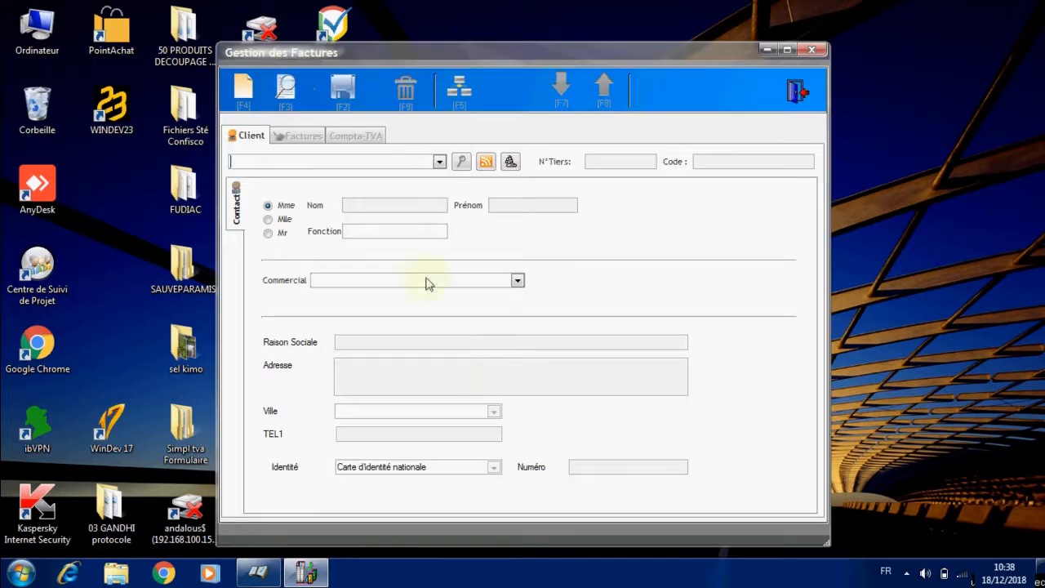
click(440, 161)
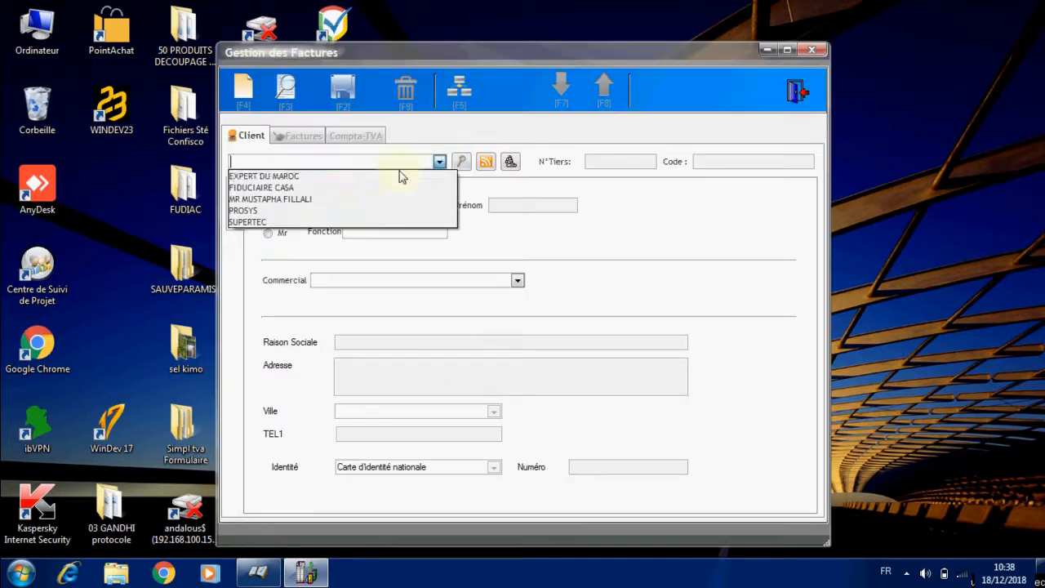
click(324, 210)
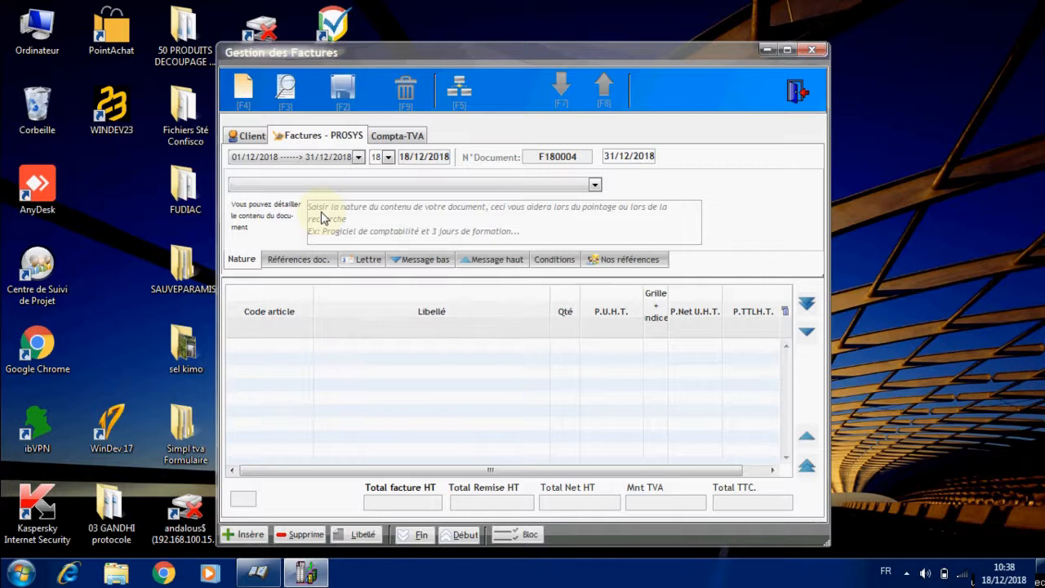
Set the invoice date to 12/01/2018 by choosing the January 2018 period and day 12.
click(357, 157)
scroll(416, 213, up, 2)
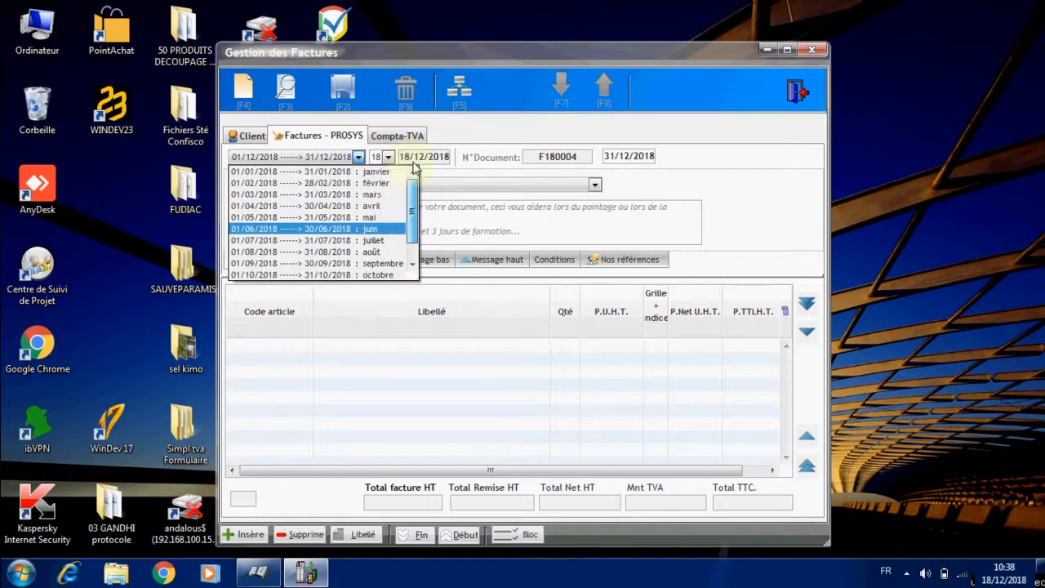
click(385, 173)
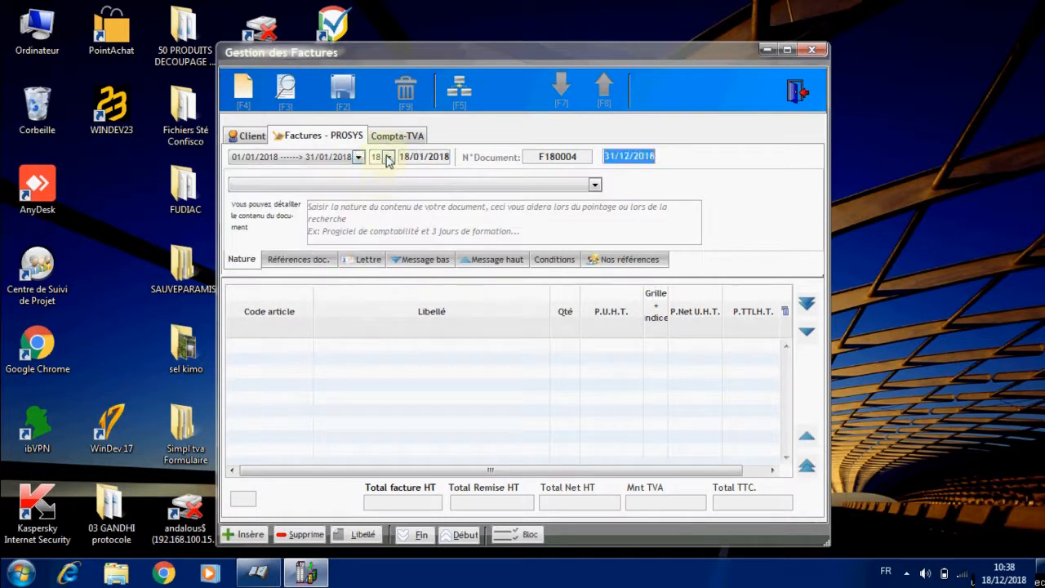
click(389, 157)
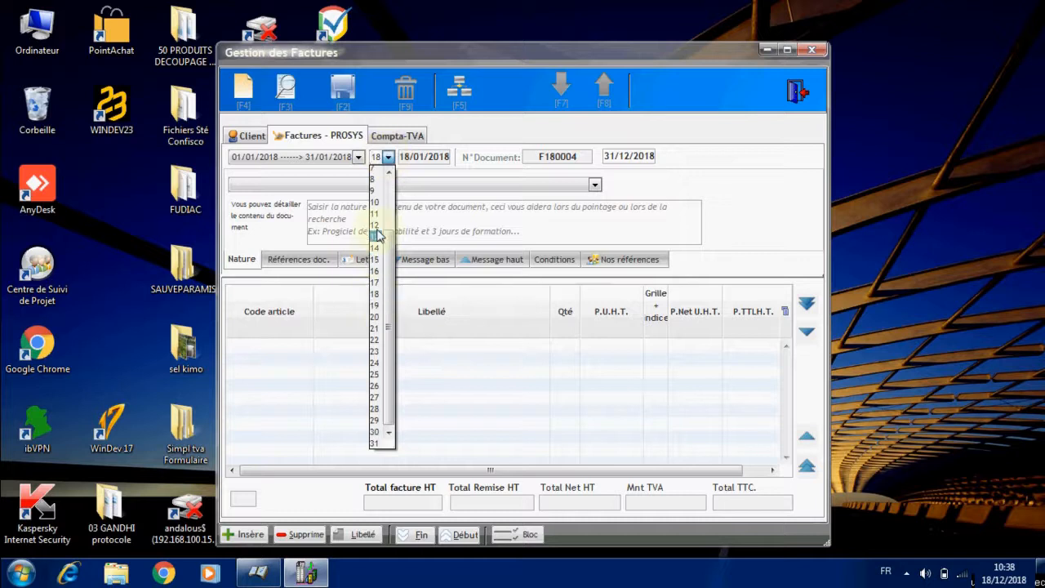
click(378, 226)
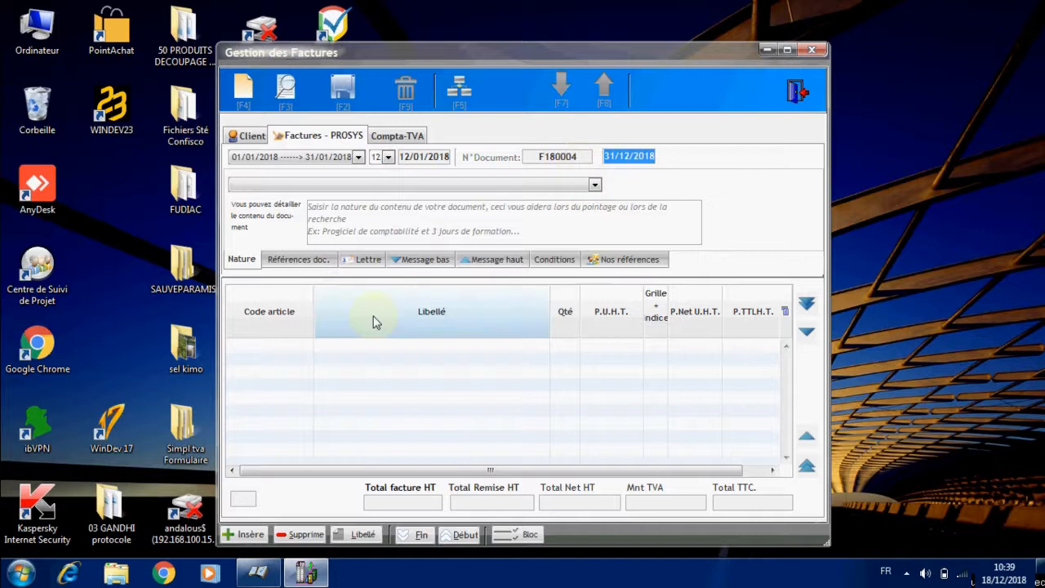
Add article 002, ERP ANDALOUS INTEGRAL, to the first line of the invoice.
click(297, 354)
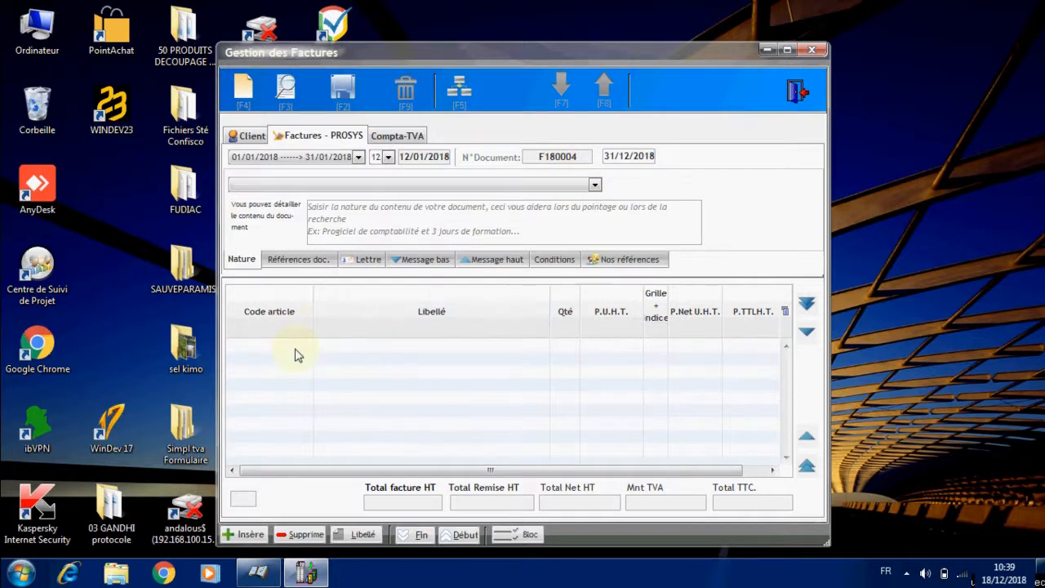
key(Return)
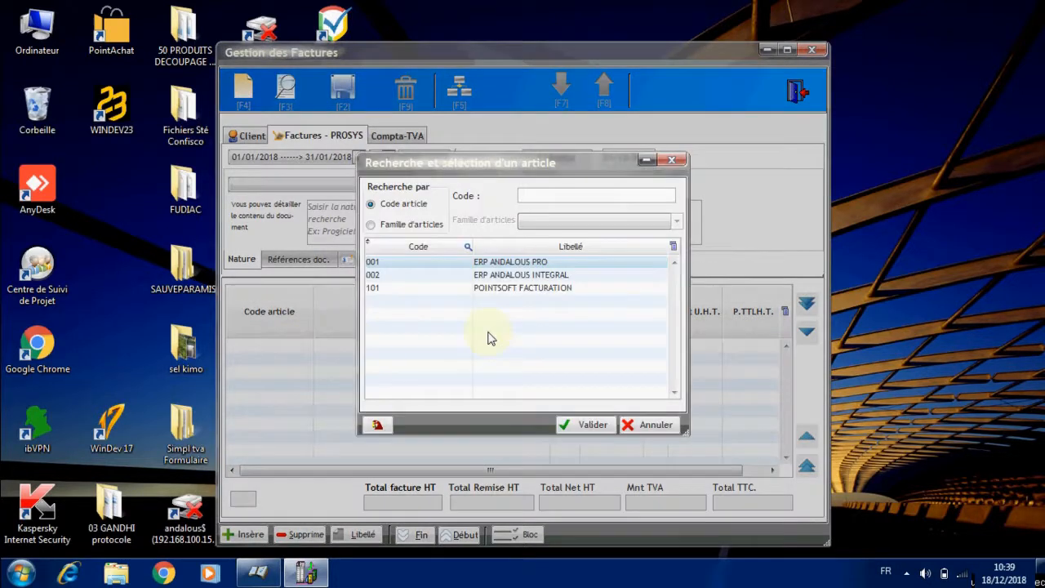
click(519, 277)
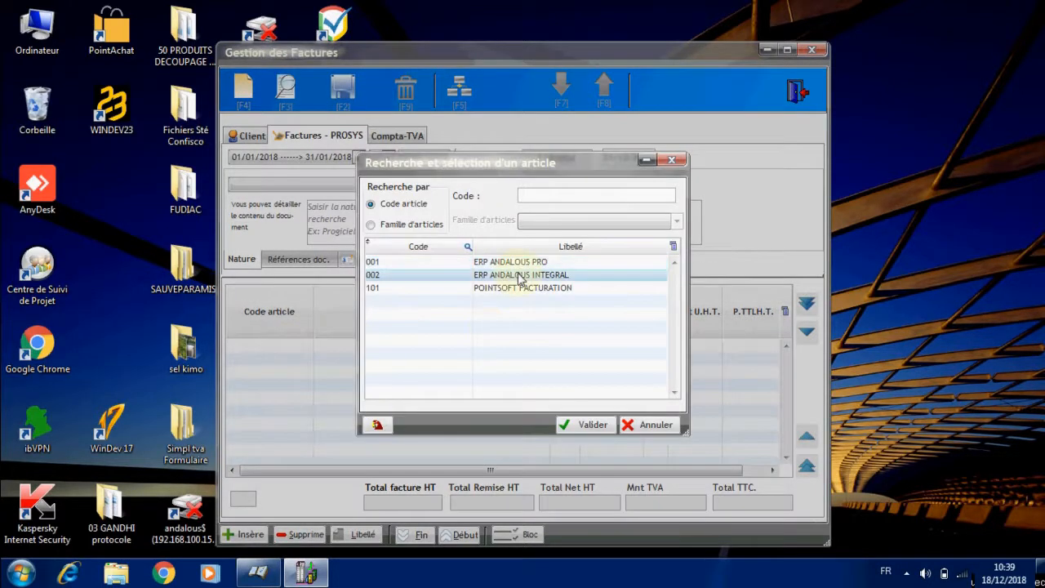
click(592, 426)
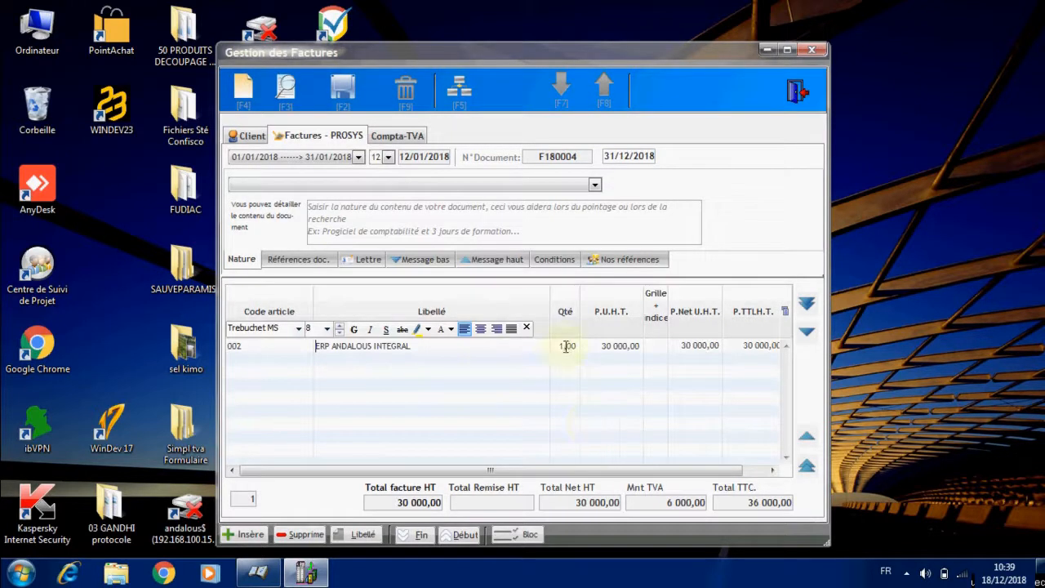
Set the ERP ANDALOUS INTEGRAL quantity to 2, save the invoice and view its accounting and VAT details.
click(567, 346)
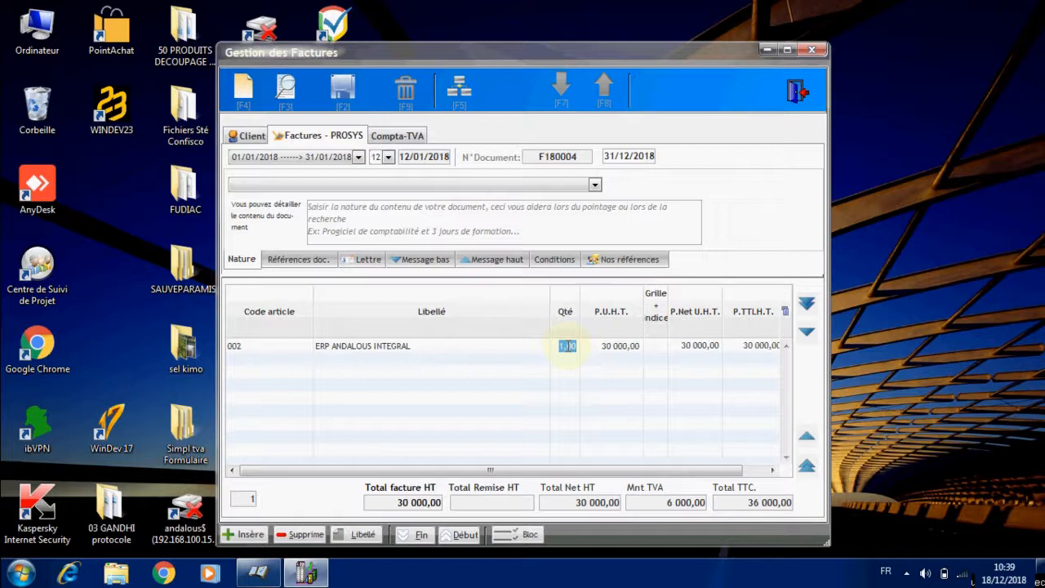
text(2)
key(Tab)
click(568, 346)
click(339, 80)
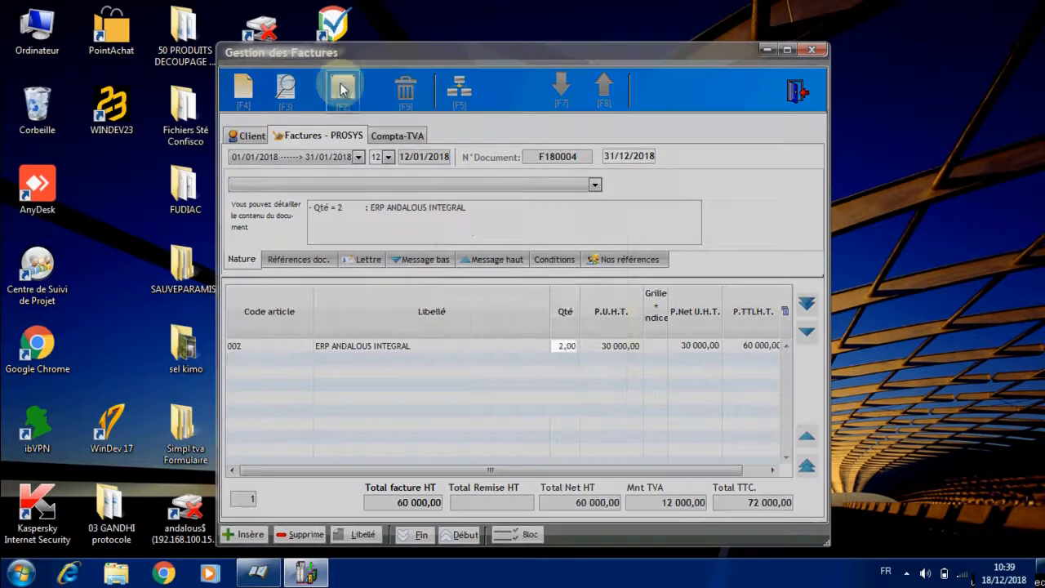
click(574, 341)
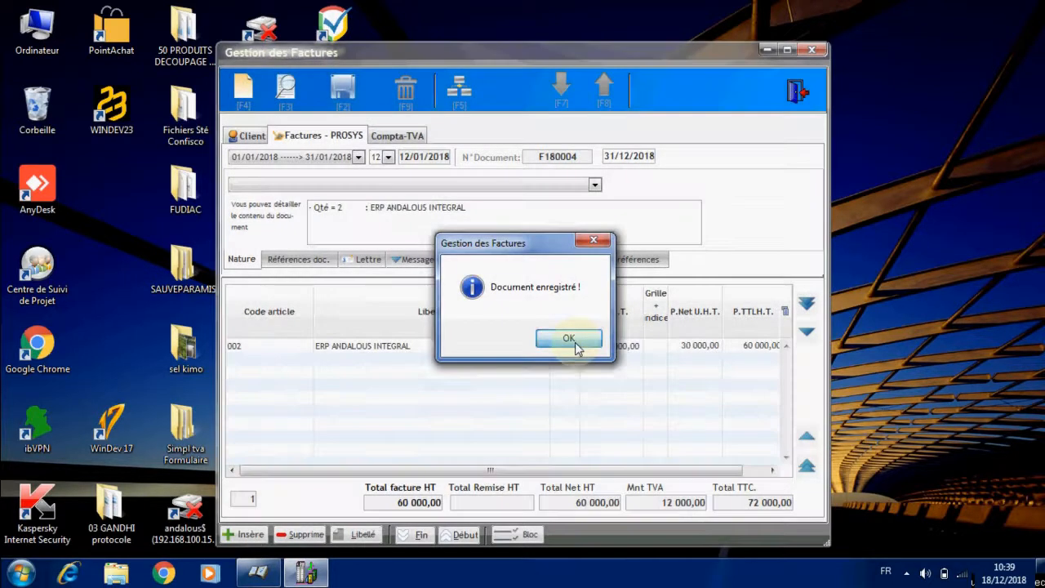
click(393, 137)
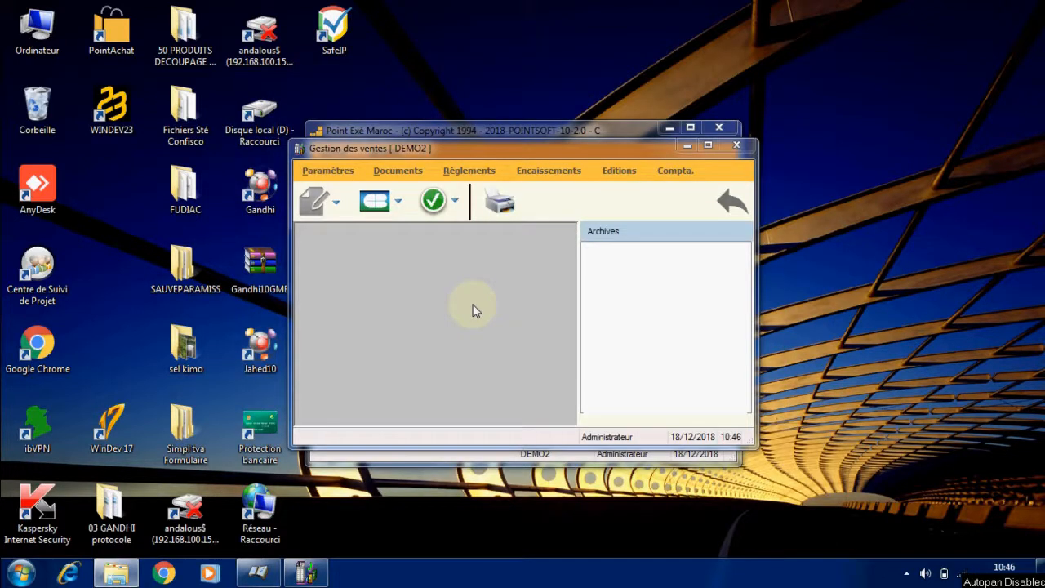
Start a new settlement on client invoices and validate Raison sociale as the search criterion.
click(471, 175)
mouse_move(478, 193)
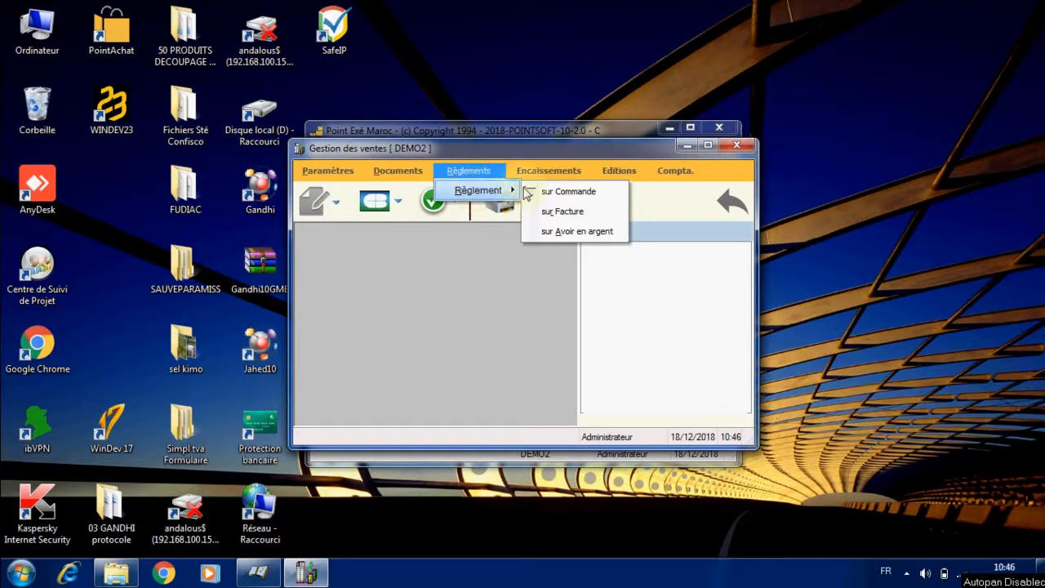
click(563, 212)
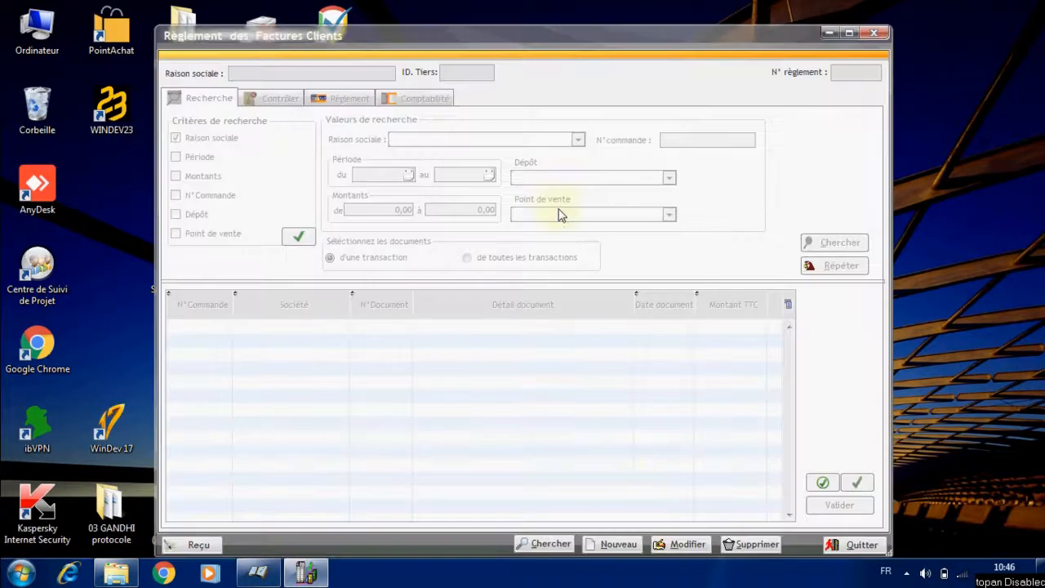
click(618, 545)
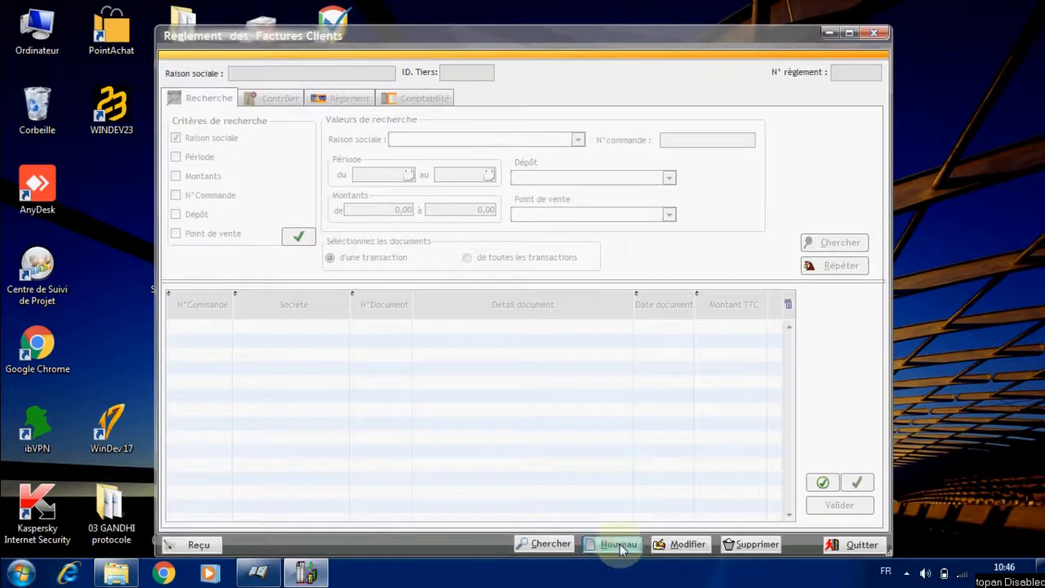
click(299, 241)
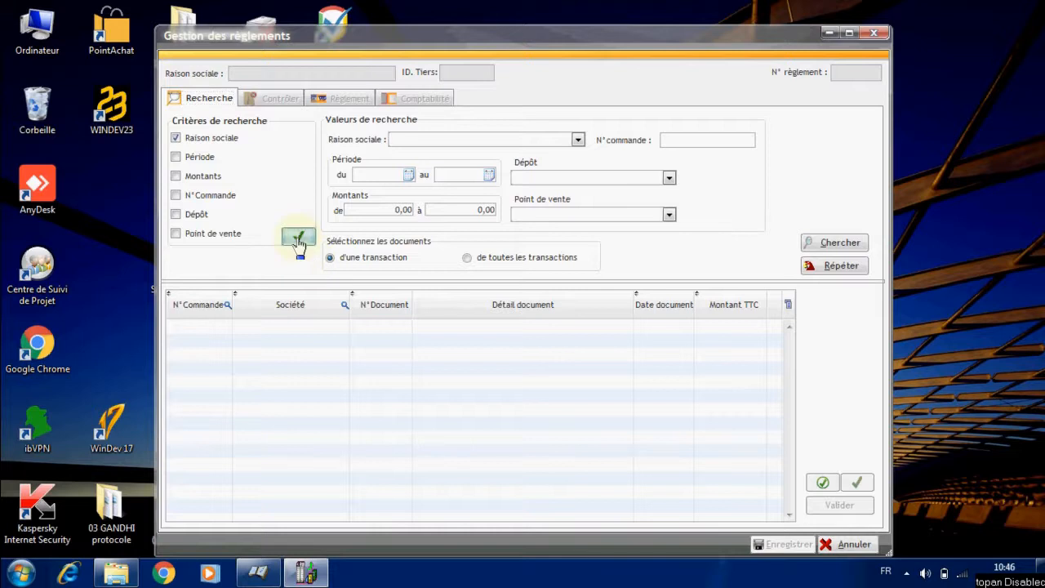
Search for the unsettled invoices of the client PROSYS.
click(577, 140)
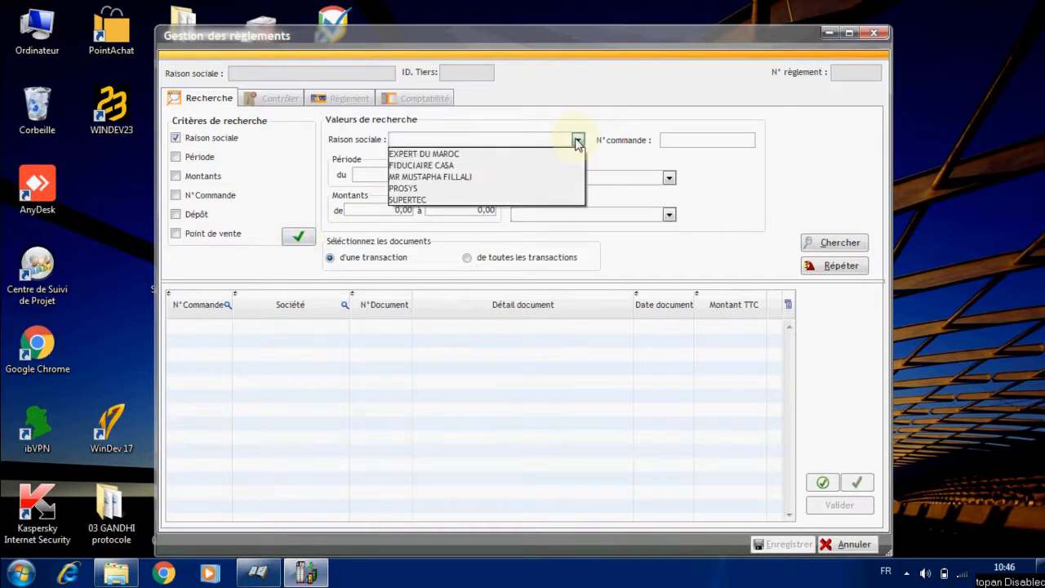
click(488, 189)
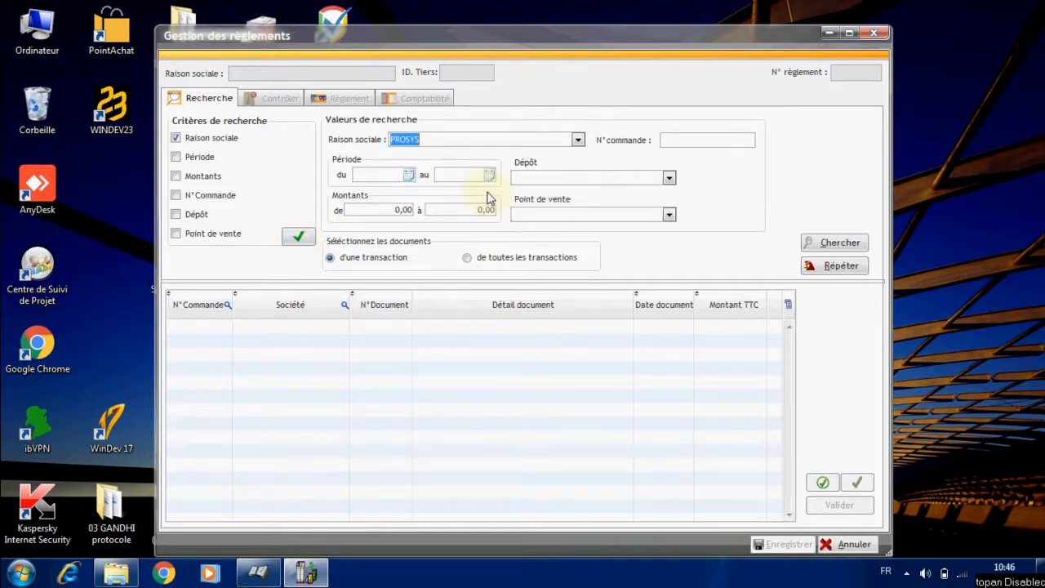
click(849, 246)
Select the PROSYS invoice dated 12/01/2018, validate the selection and proceed to settle it.
click(679, 328)
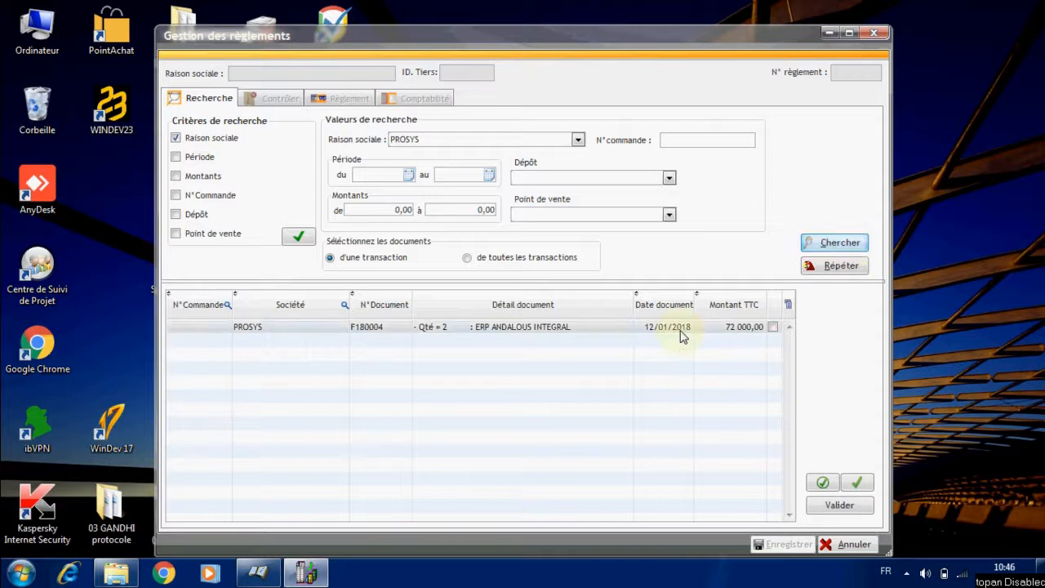
click(864, 486)
click(840, 506)
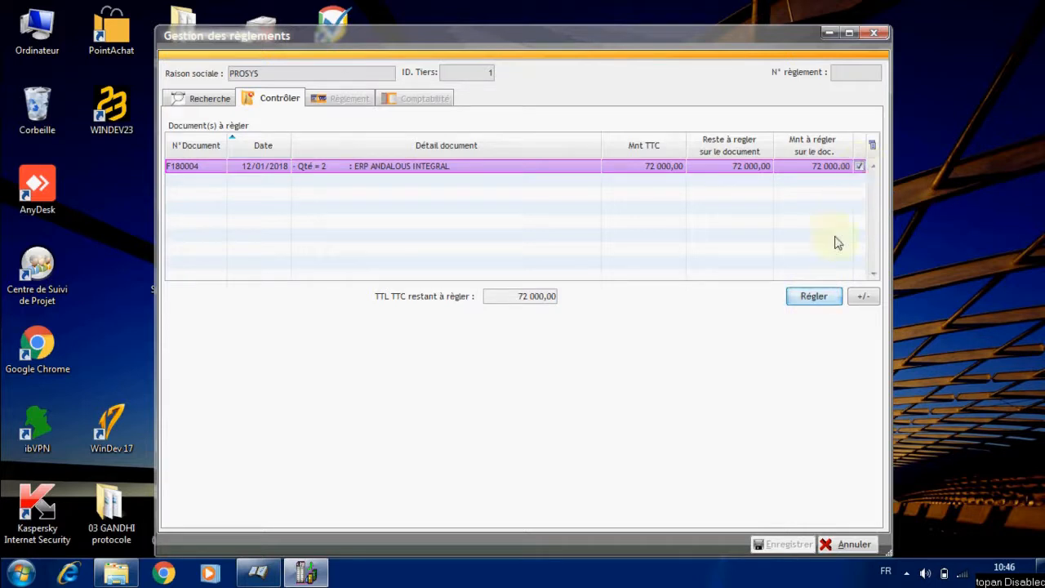
click(813, 296)
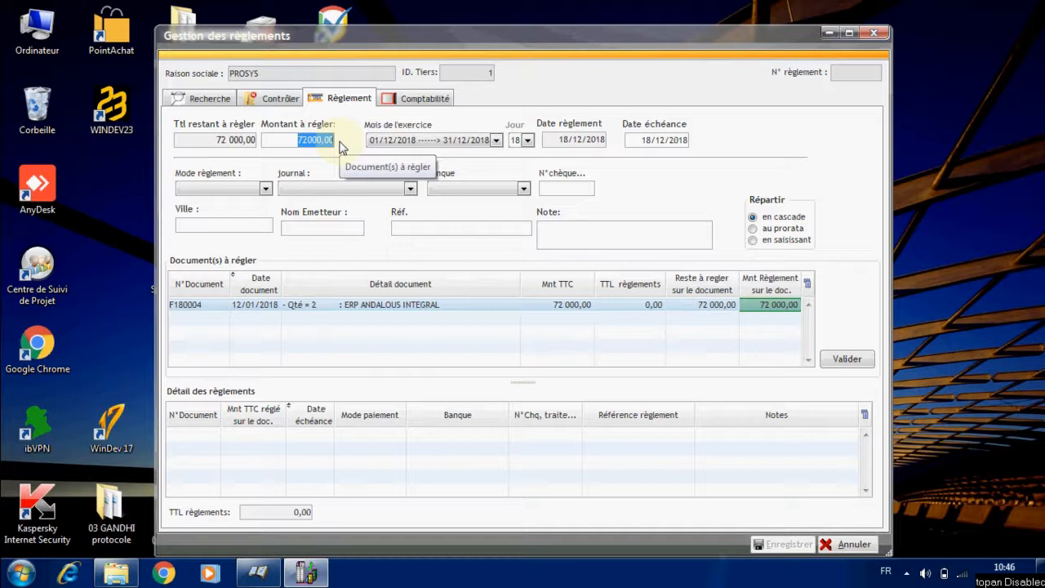
Set the amount to settle to 20000 and the settlement date to 19 January 2018.
text(20000)
key(Tab)
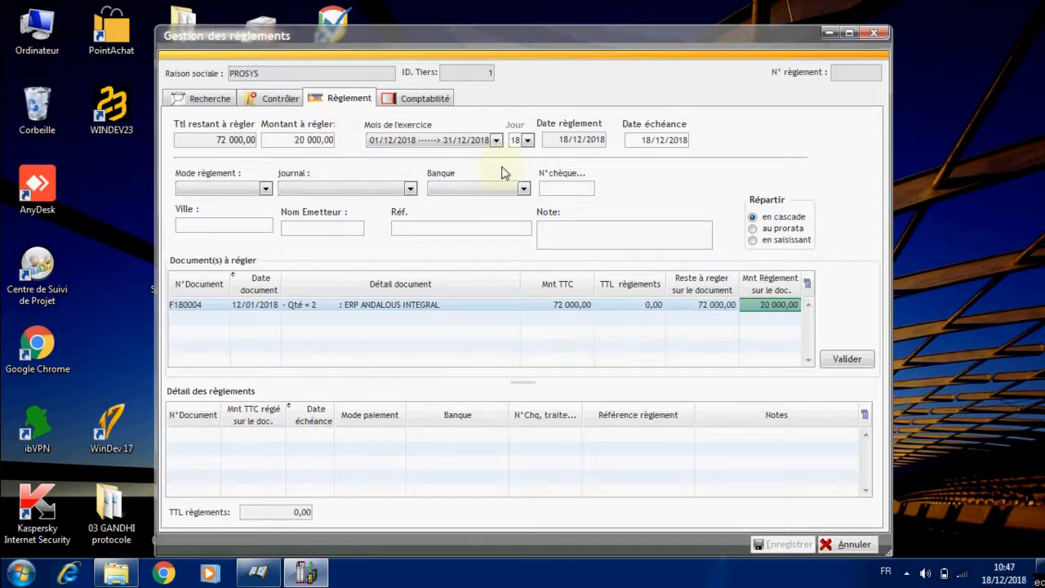
click(496, 140)
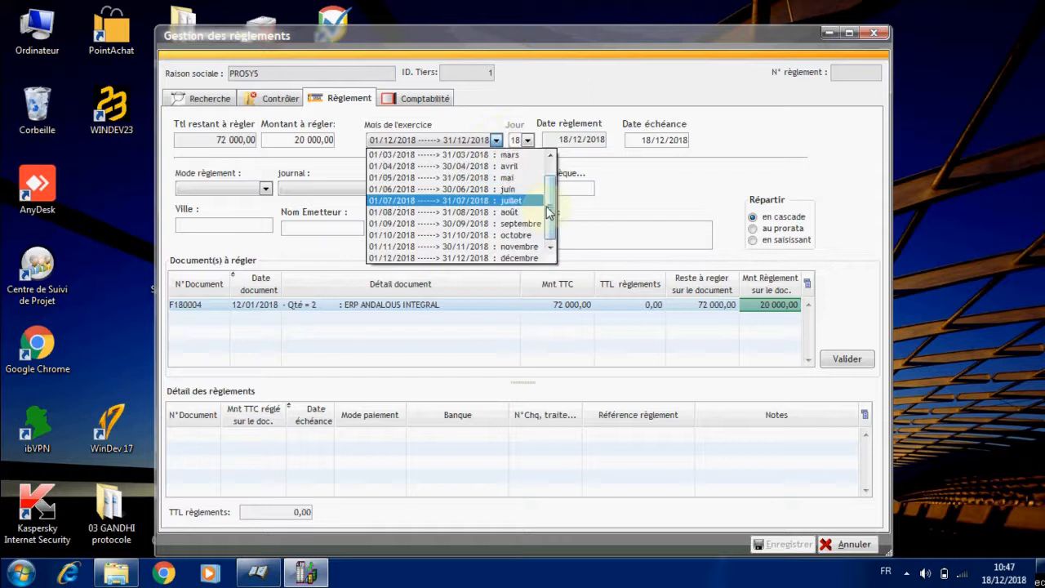
scroll(551, 171, up, 2)
click(527, 155)
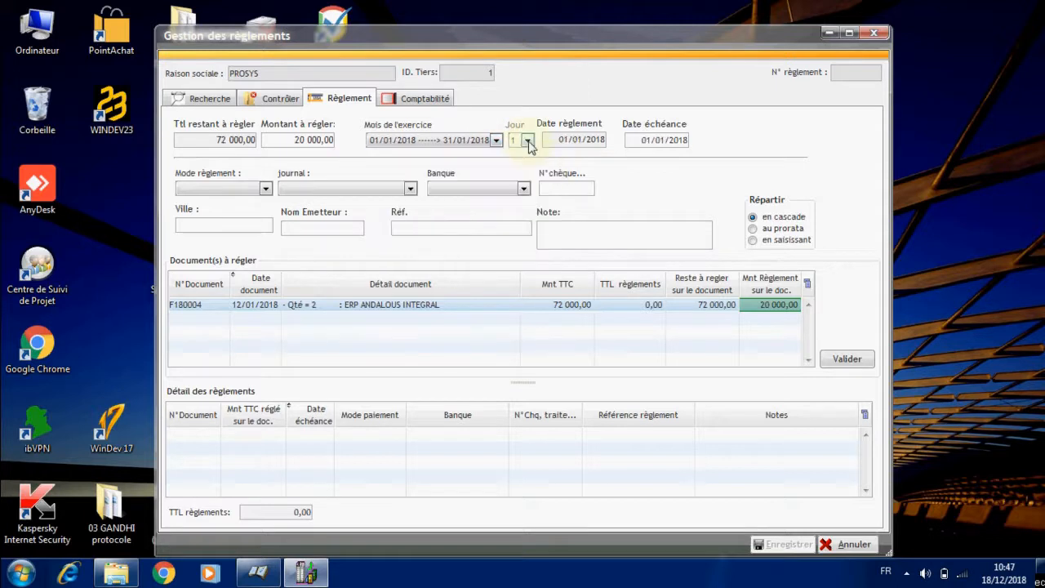
click(527, 140)
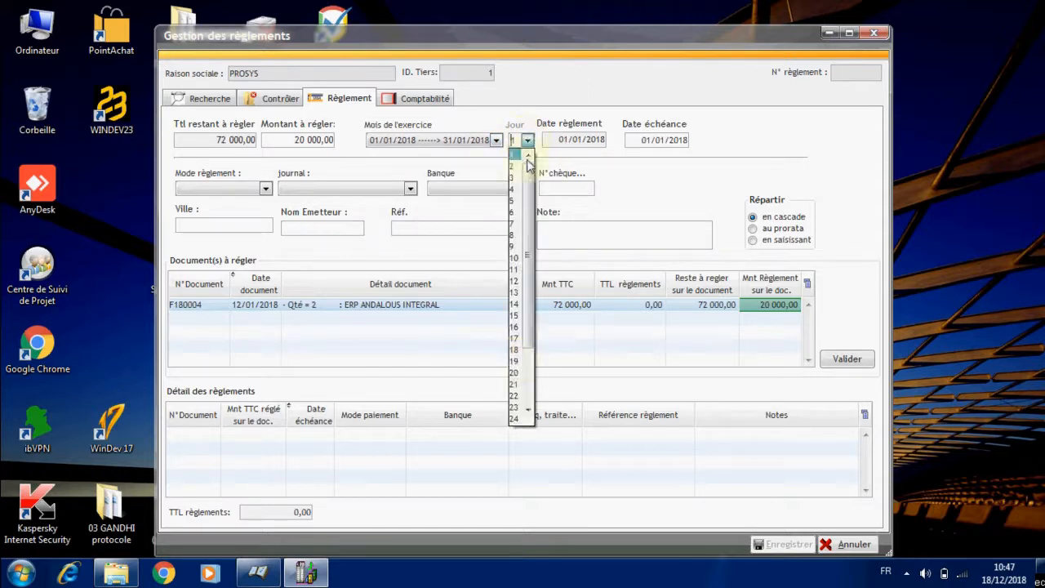
click(514, 360)
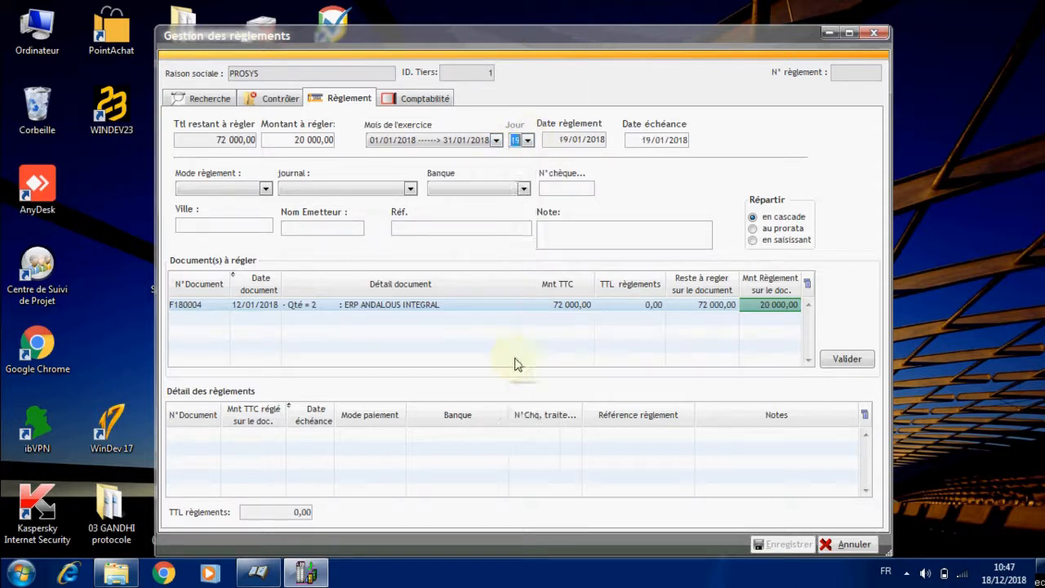
Choose Chèque as the payment mode and RC as the journal for the settlement.
click(265, 189)
click(218, 204)
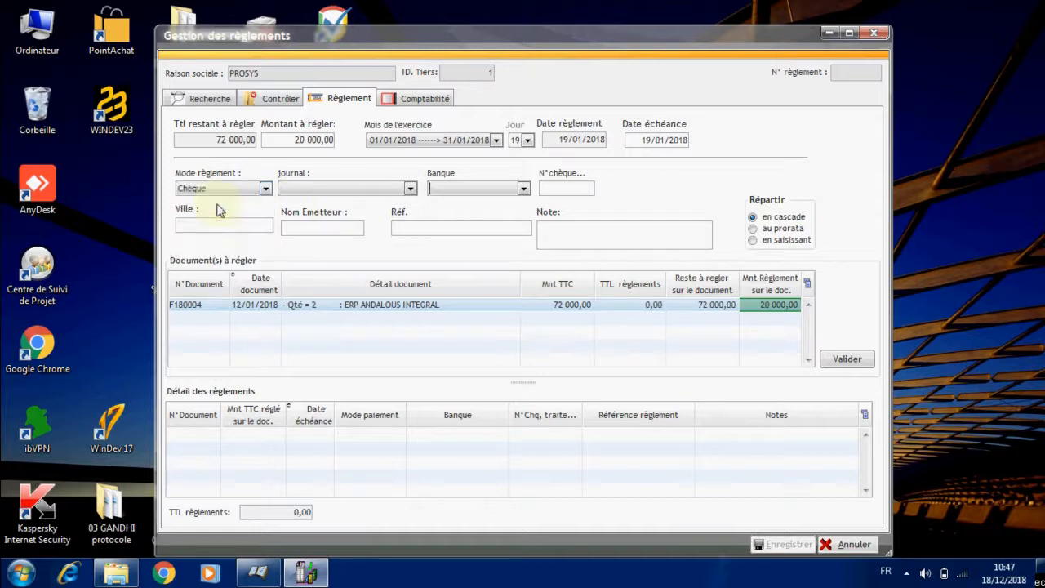
click(410, 188)
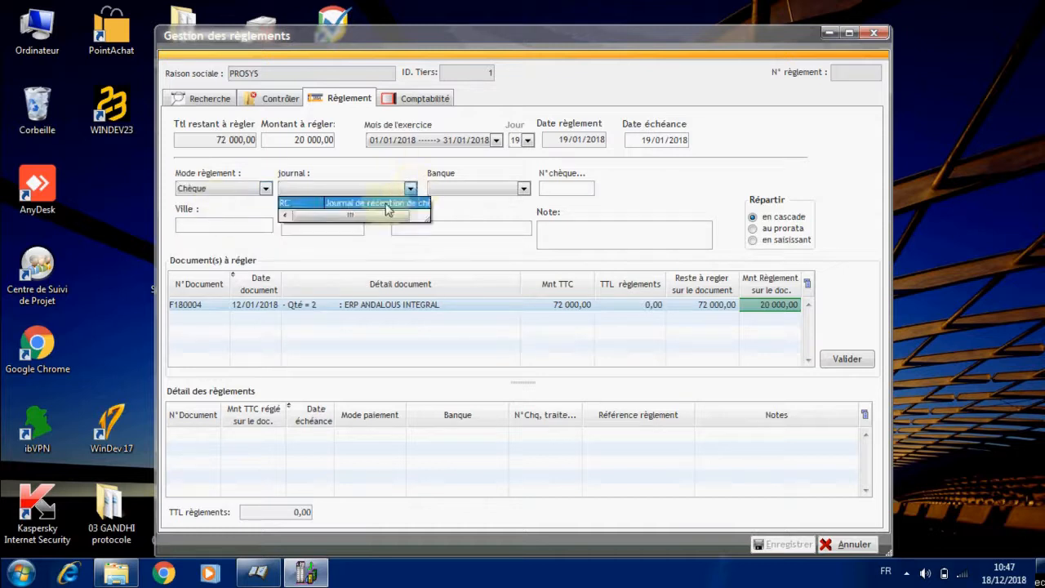
click(388, 204)
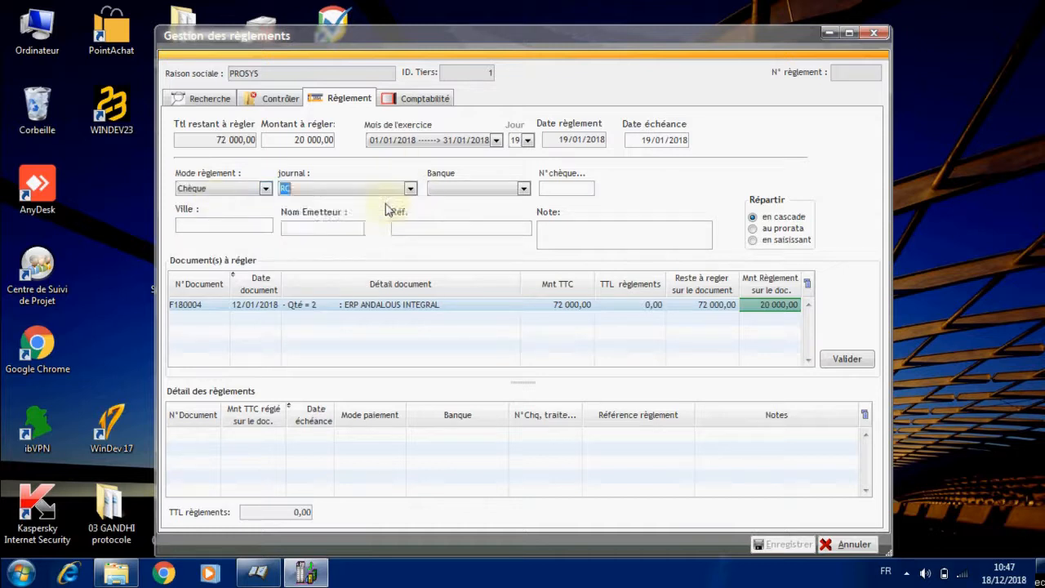
Enter BP as the settlement's bank and 56363636 as the cheque number.
click(523, 189)
click(524, 189)
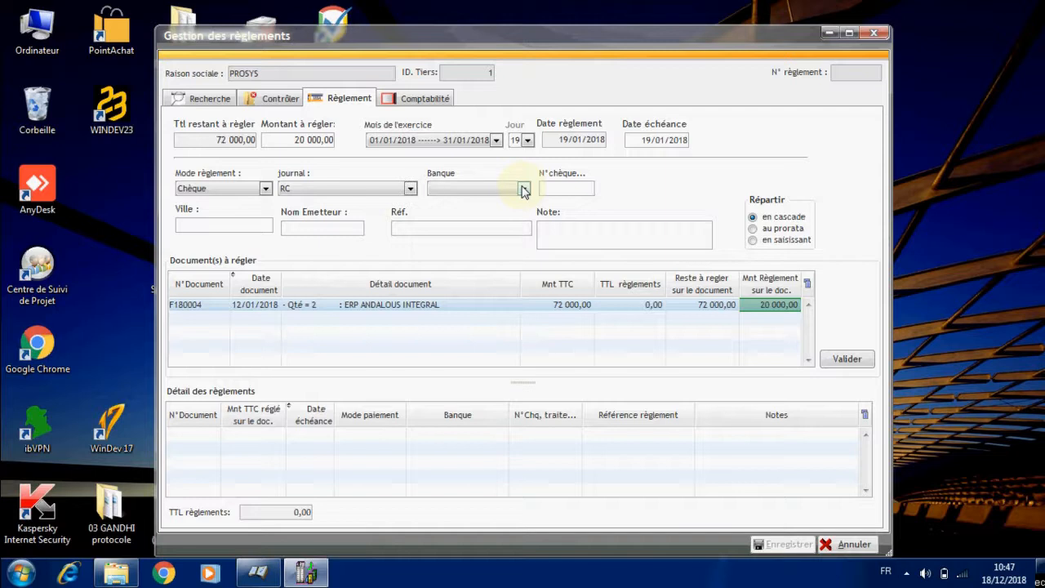
text(b)
key(BackSpace)
text(BP)
click(552, 187)
text(56363636)
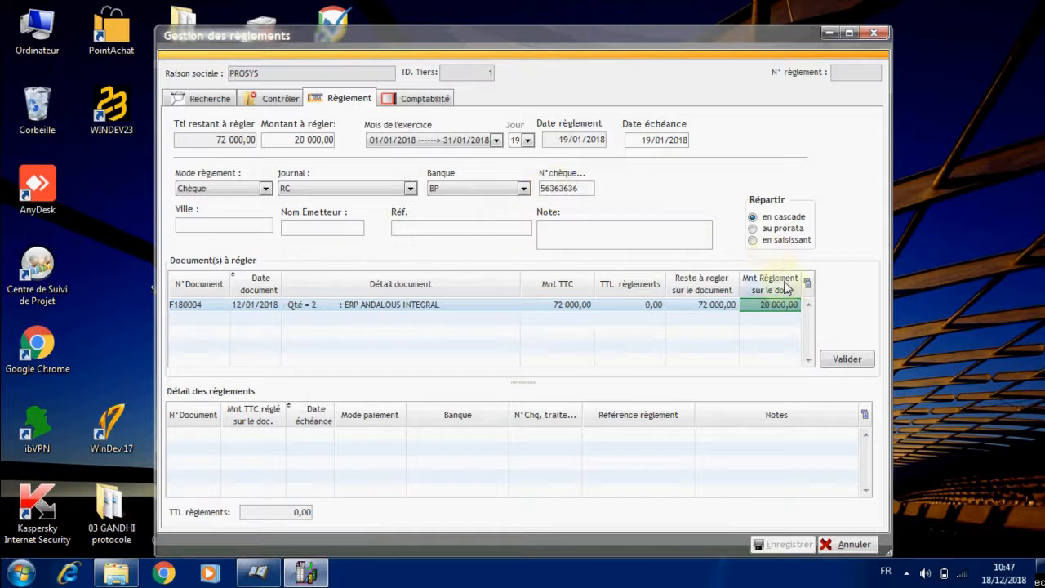
Validate and save the PROSYS settlement, and view its accounting entries before closing settlement management.
click(847, 360)
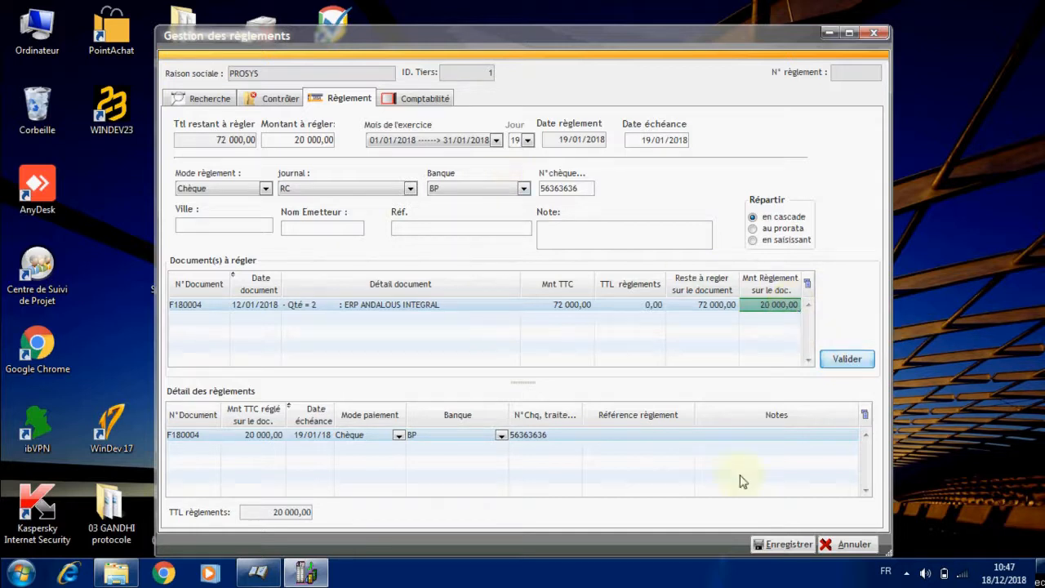
click(781, 544)
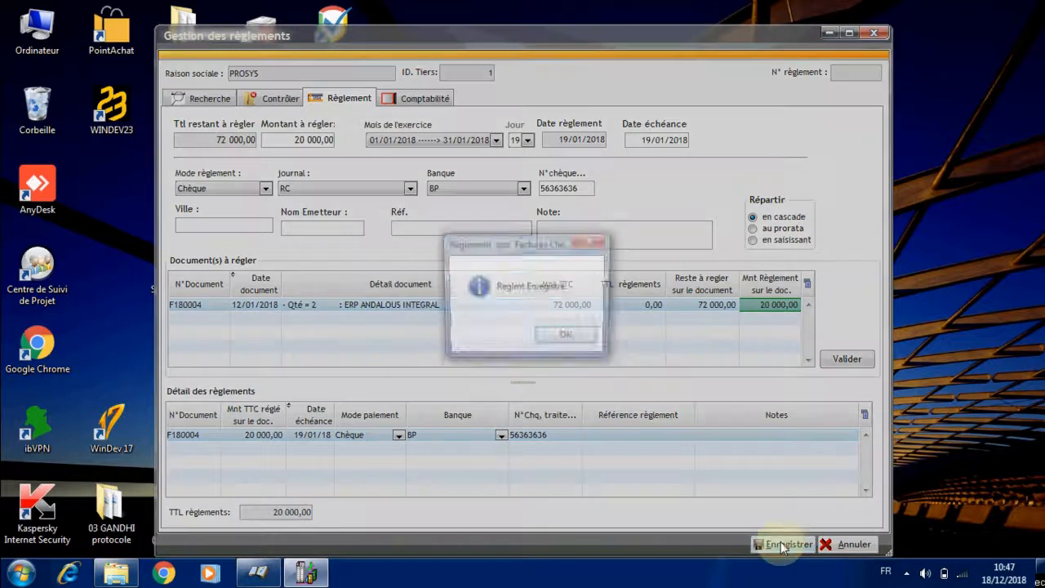
click(560, 338)
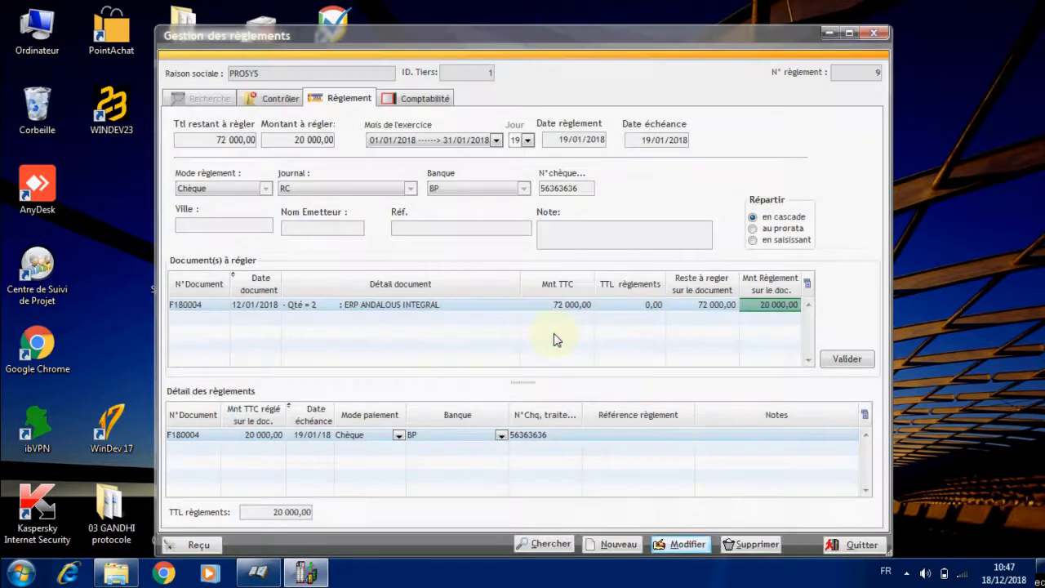
click(424, 99)
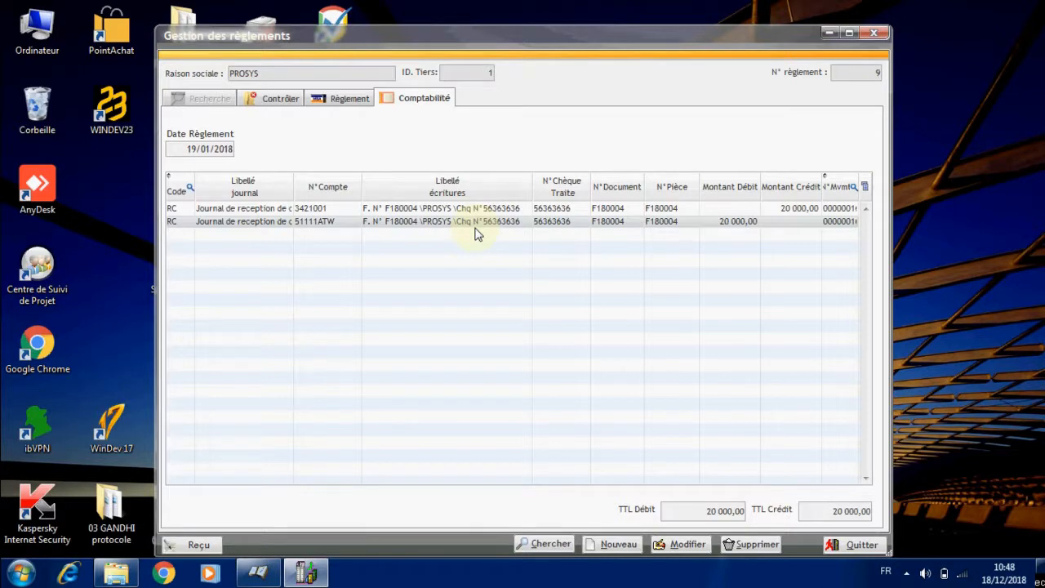
click(857, 544)
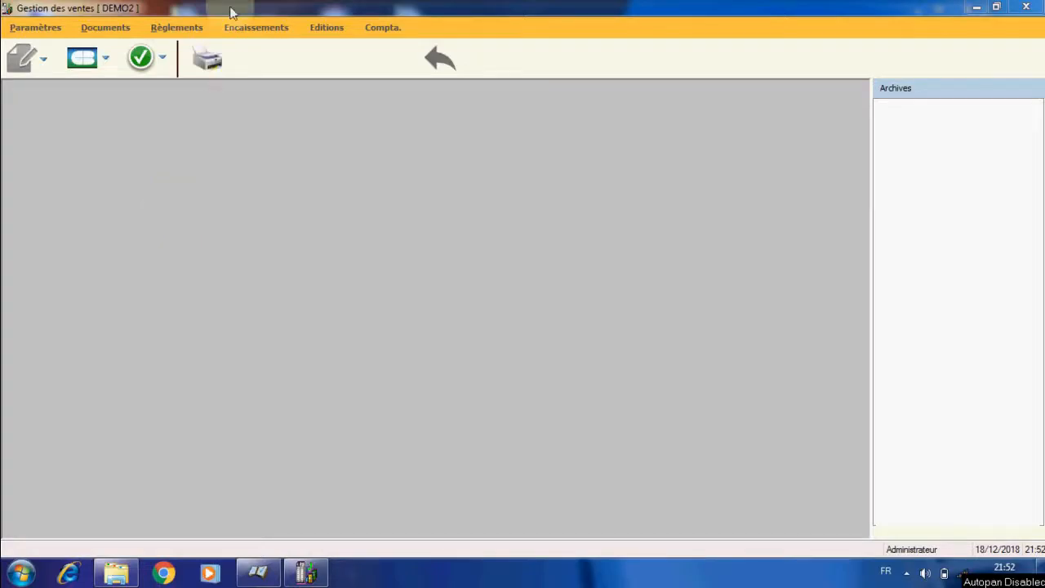
Start a new cheque collection and search for the settlements due before 18/12/2018.
click(247, 31)
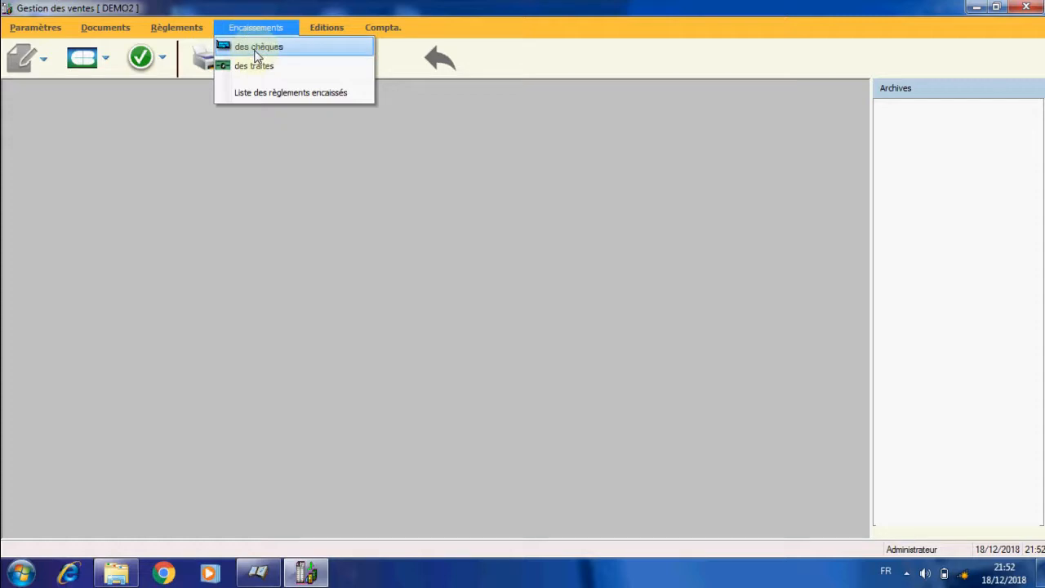
click(257, 50)
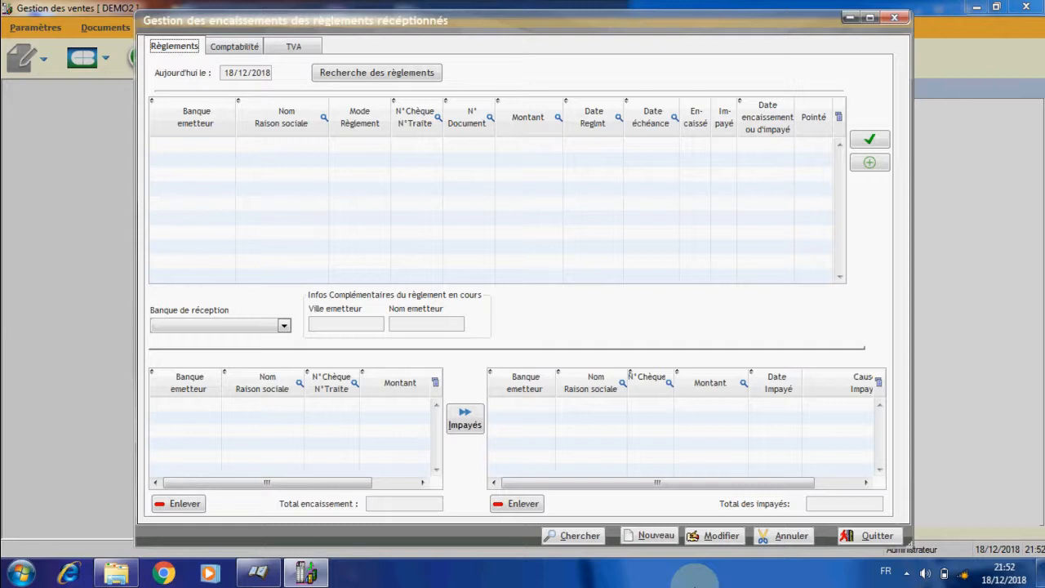
click(658, 535)
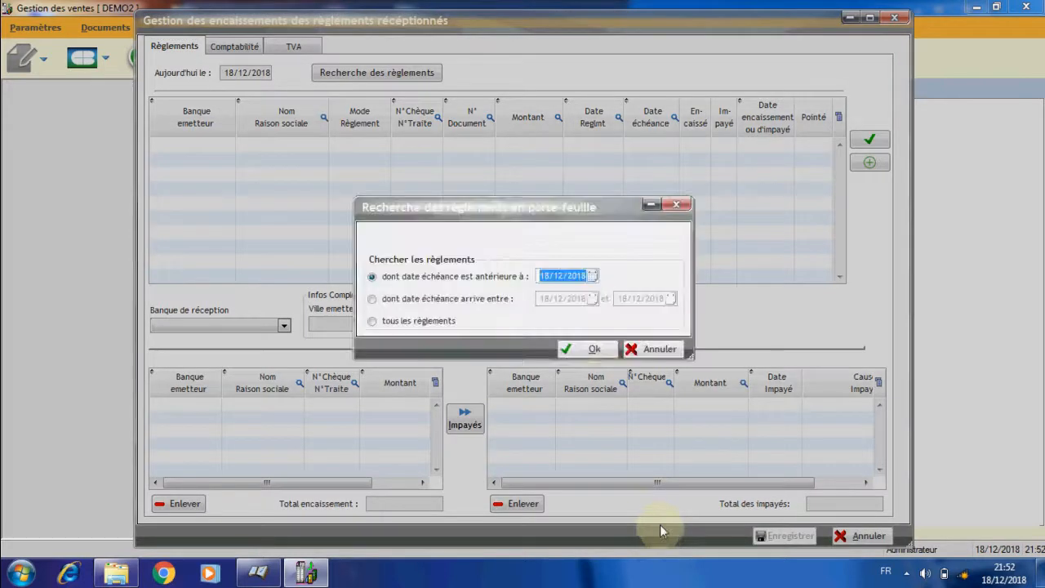
click(590, 350)
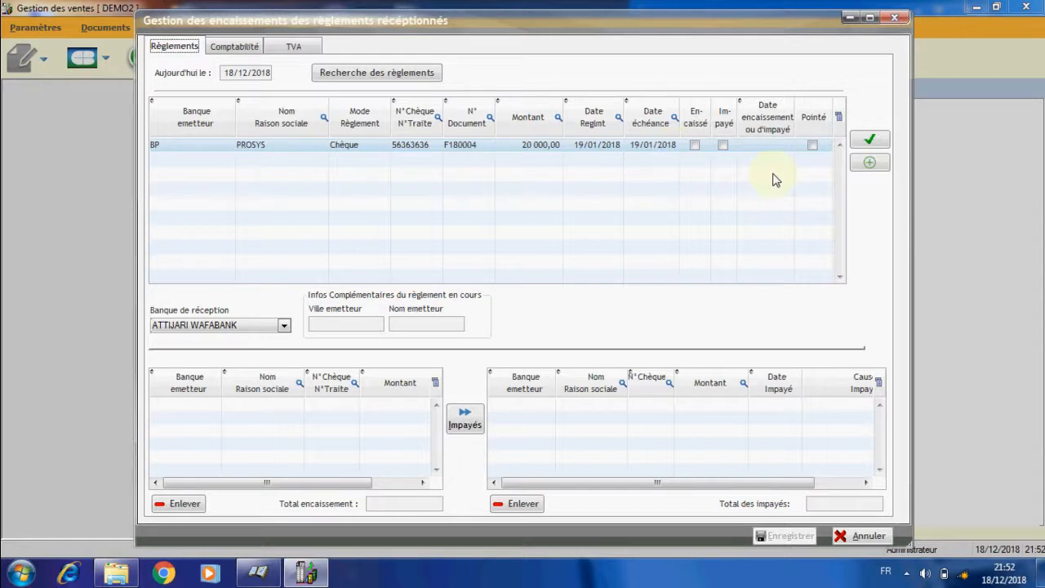
Mark the PROSYS cheque as cashed with 22/01/2018 as the collection date.
click(870, 142)
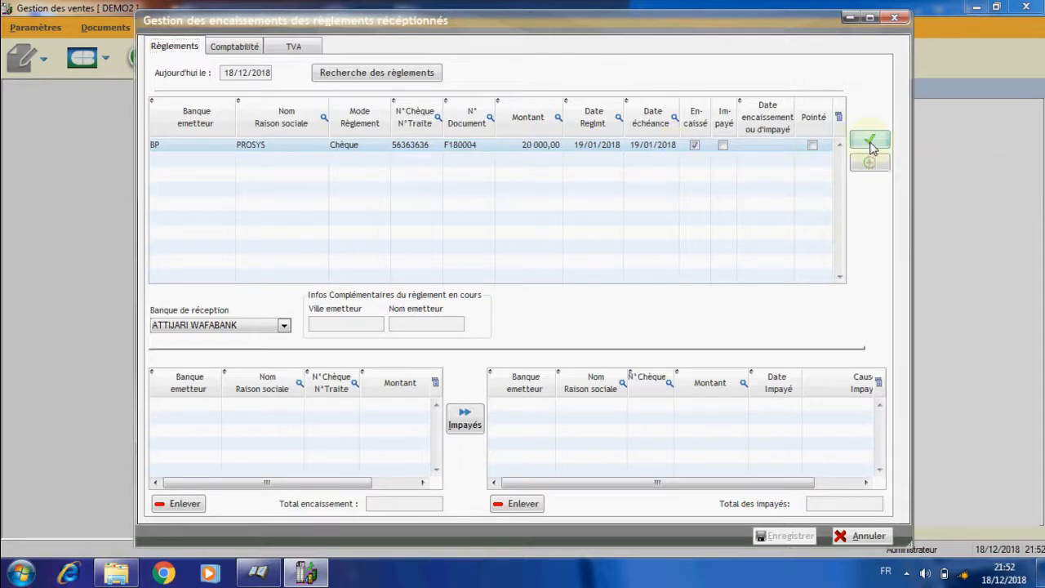
click(763, 145)
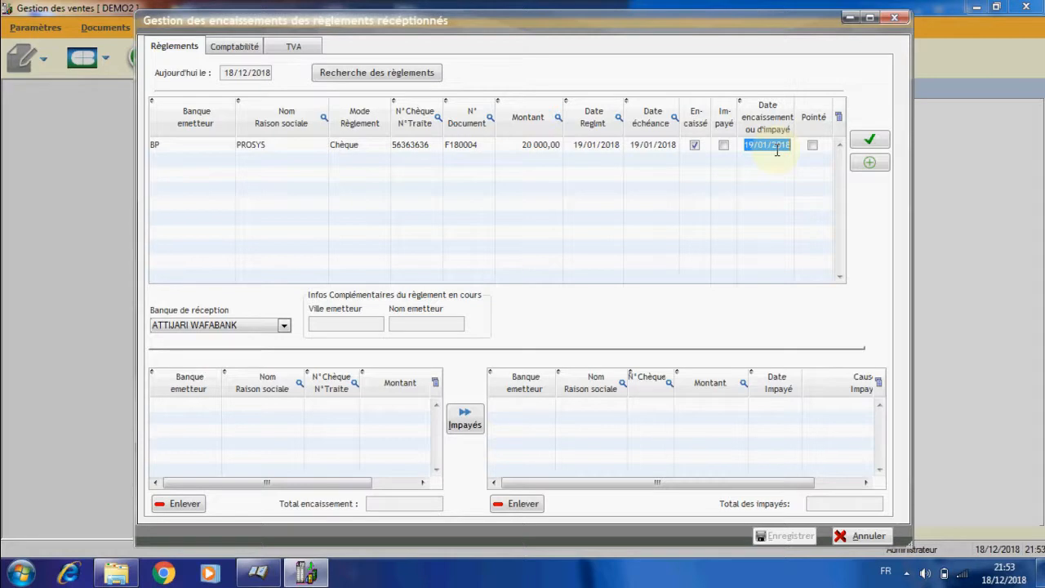
text(22/)
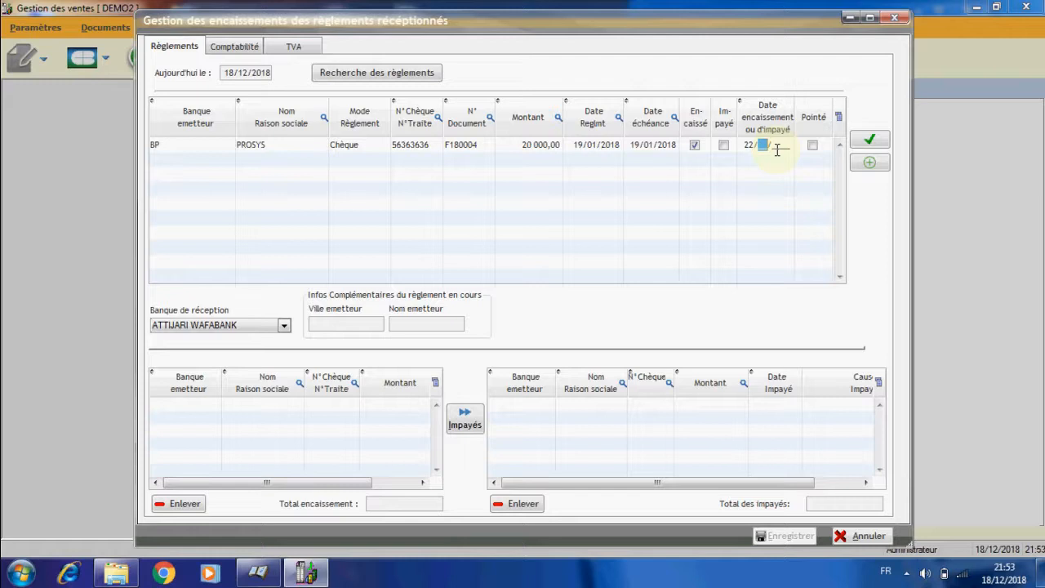
text(1)
key(BackSpace)
text(01/2018)
key(Tab)
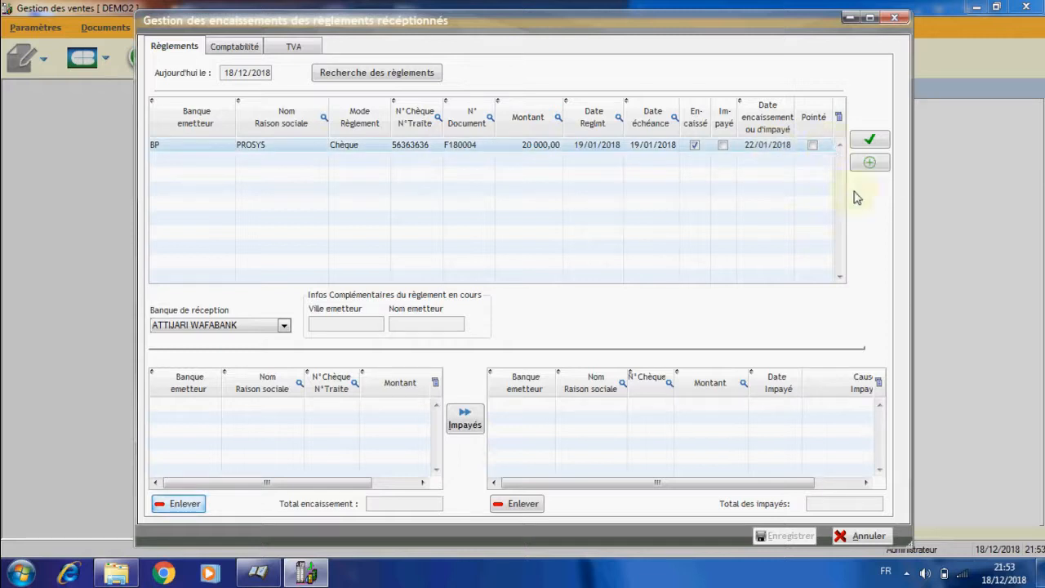
Add the PROSYS cheque to the collections list and save the collection.
click(870, 162)
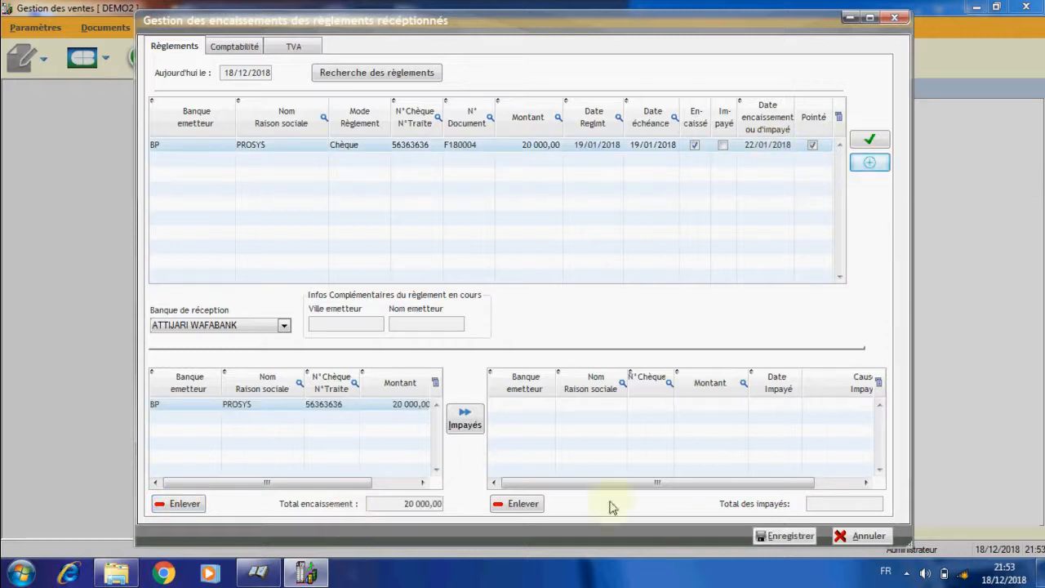
click(778, 532)
click(614, 338)
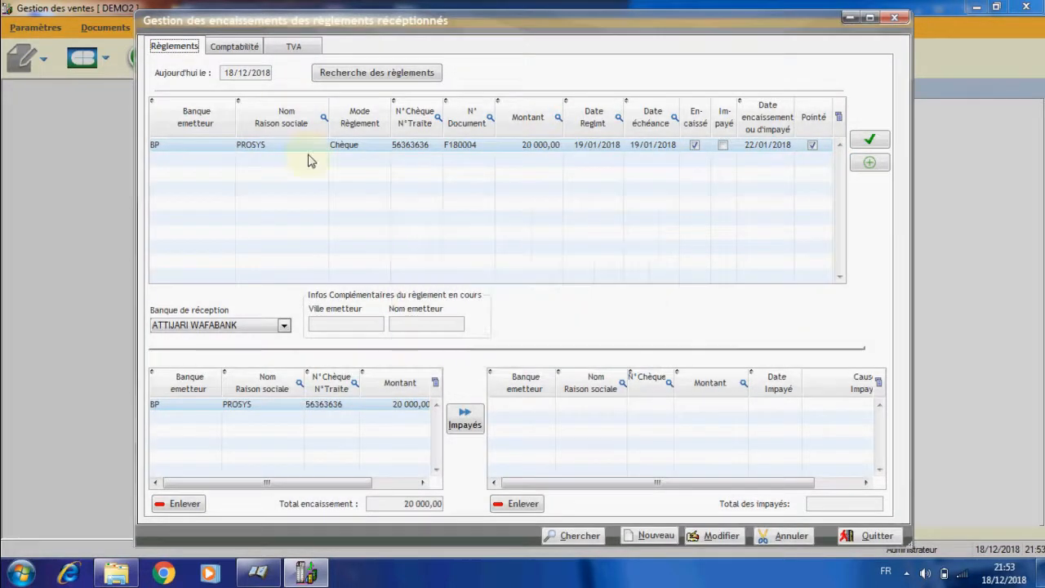
Examine the collection's accounting entries and VAT declaration data, and close the collections window.
click(258, 50)
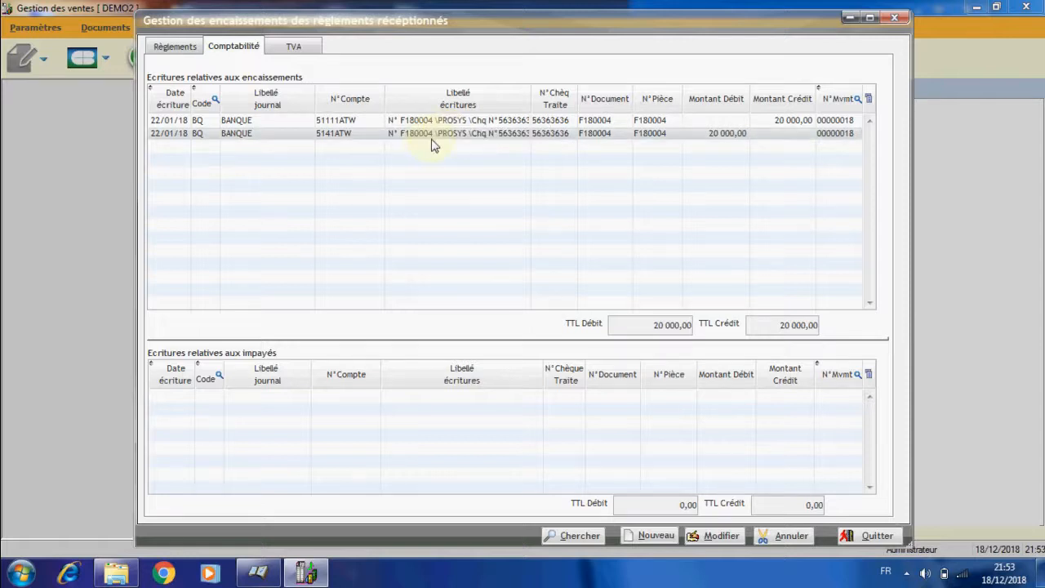
click(309, 50)
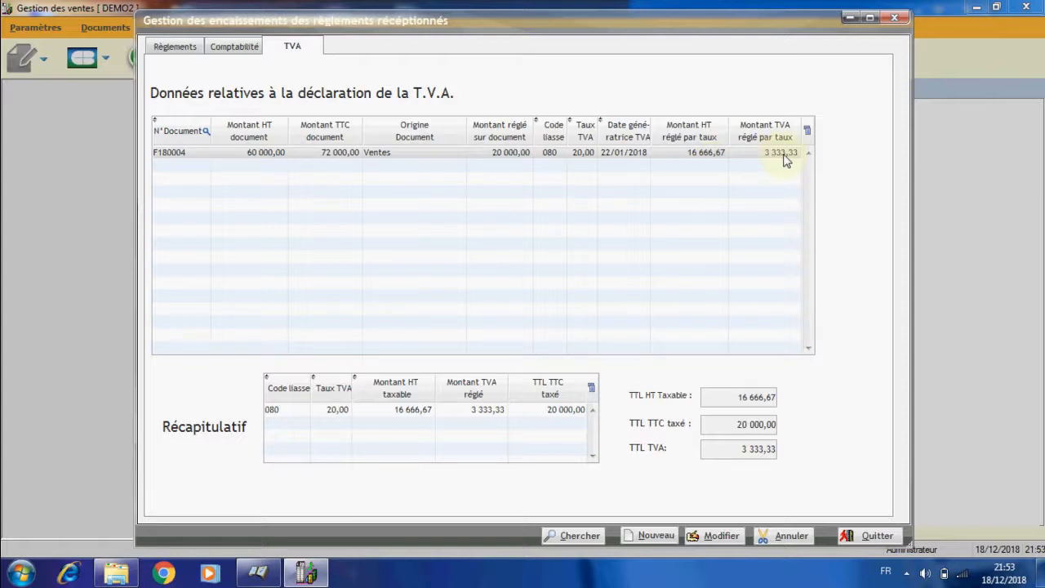
click(880, 537)
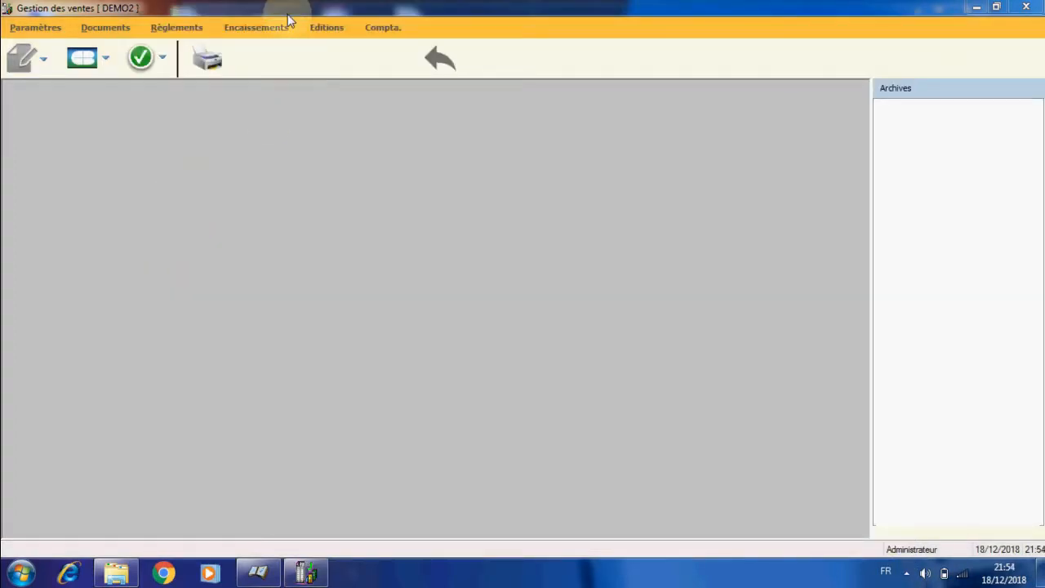
Display the account statement of PROSYS and open its print preview at full window size.
click(330, 31)
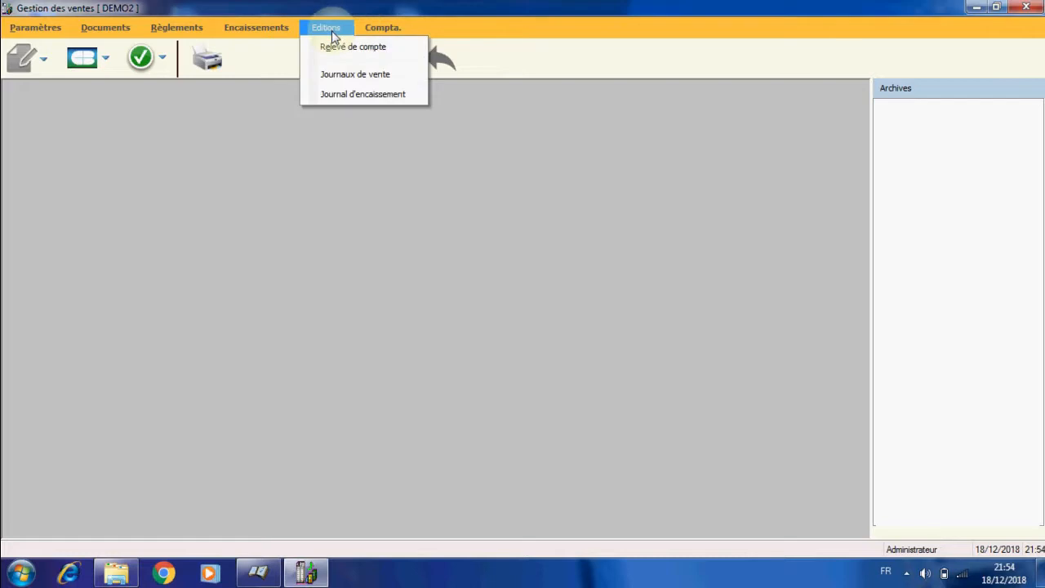
click(333, 50)
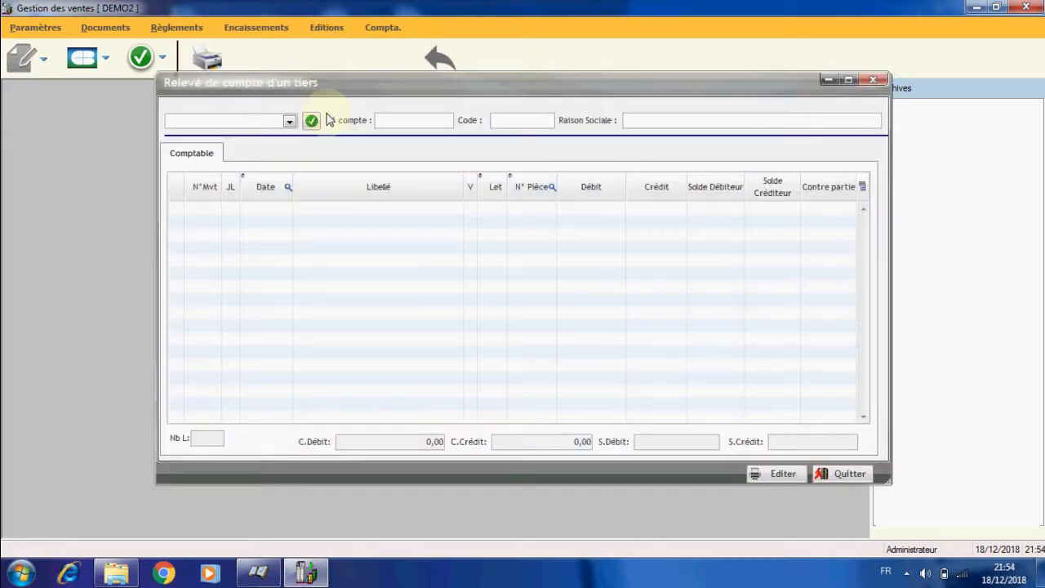
click(290, 120)
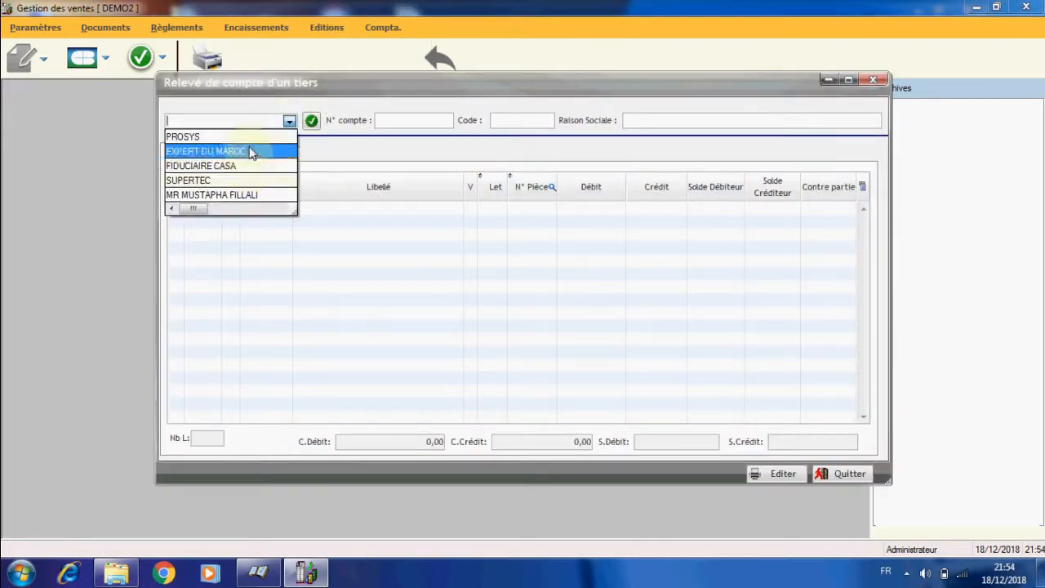
click(251, 140)
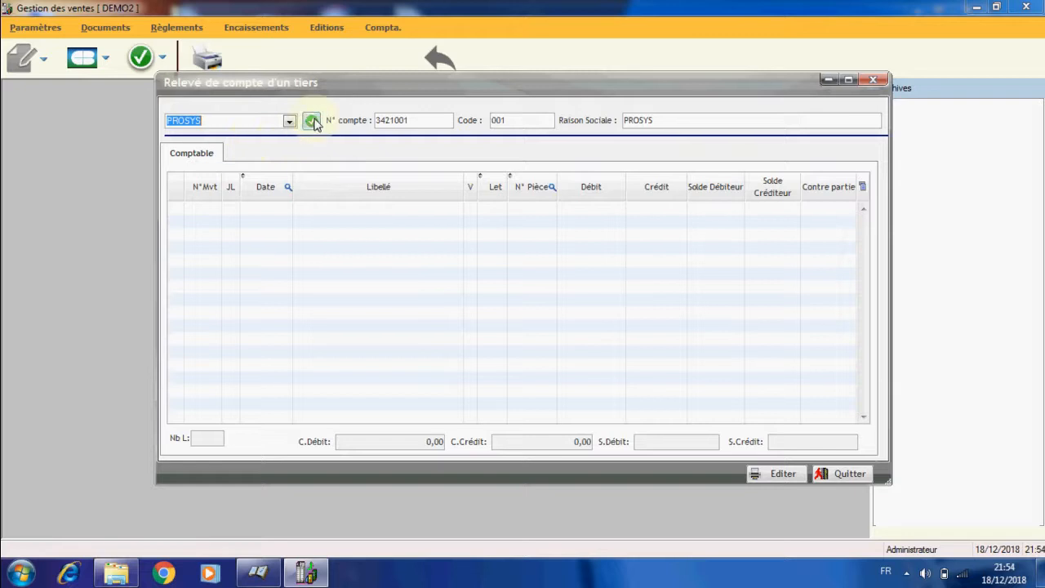
click(311, 120)
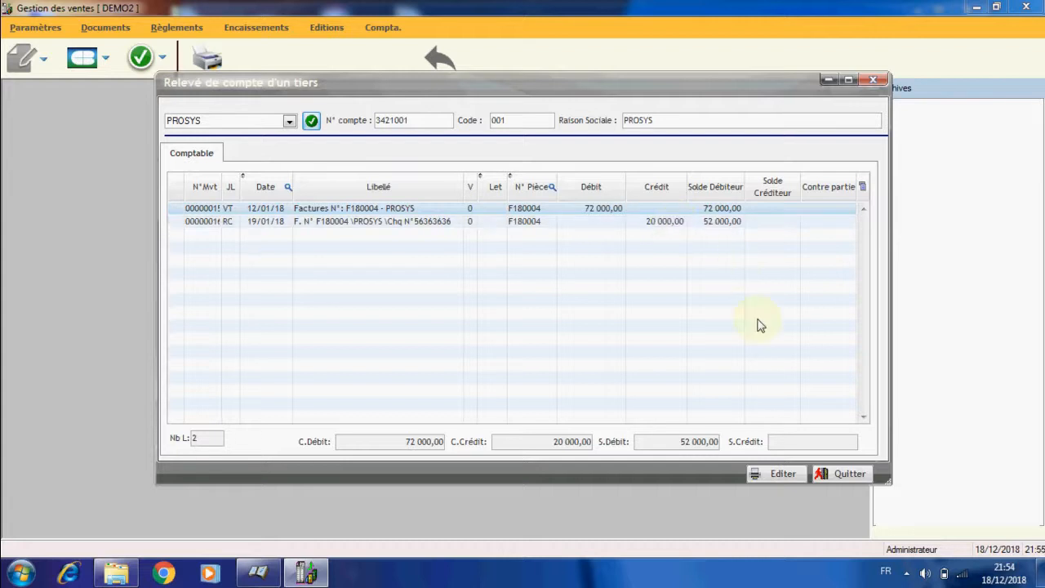
click(773, 481)
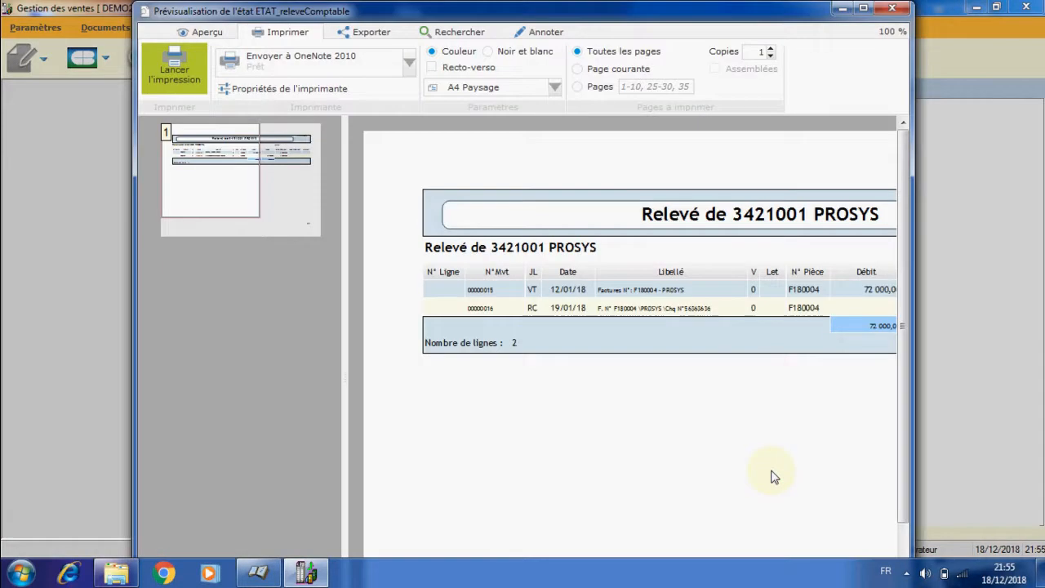
click(863, 8)
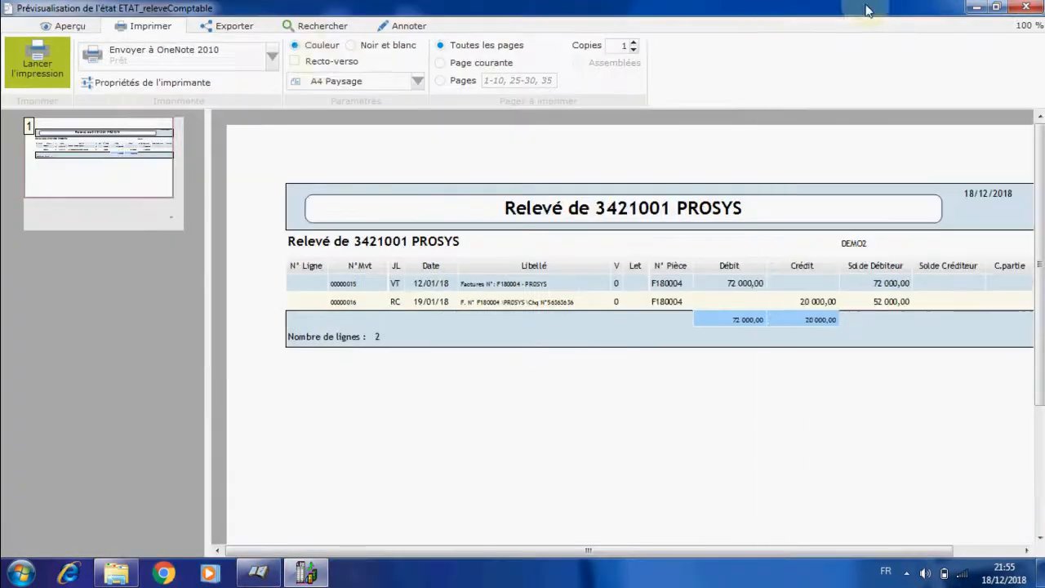
Hide the page thumbnails in the PROSYS statement preview, examine the statement, and close the preview and the account statement.
click(70, 26)
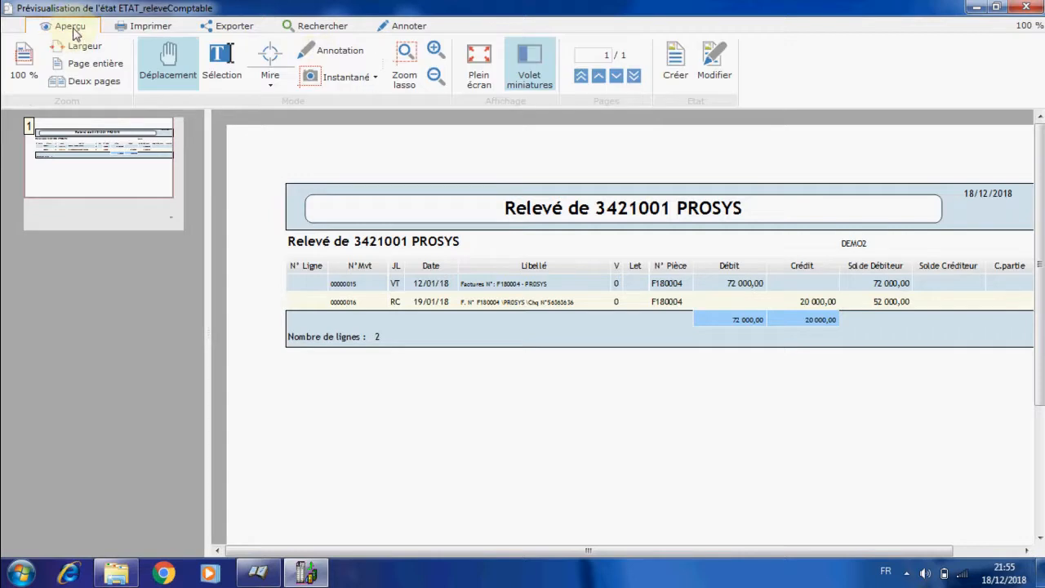
click(529, 69)
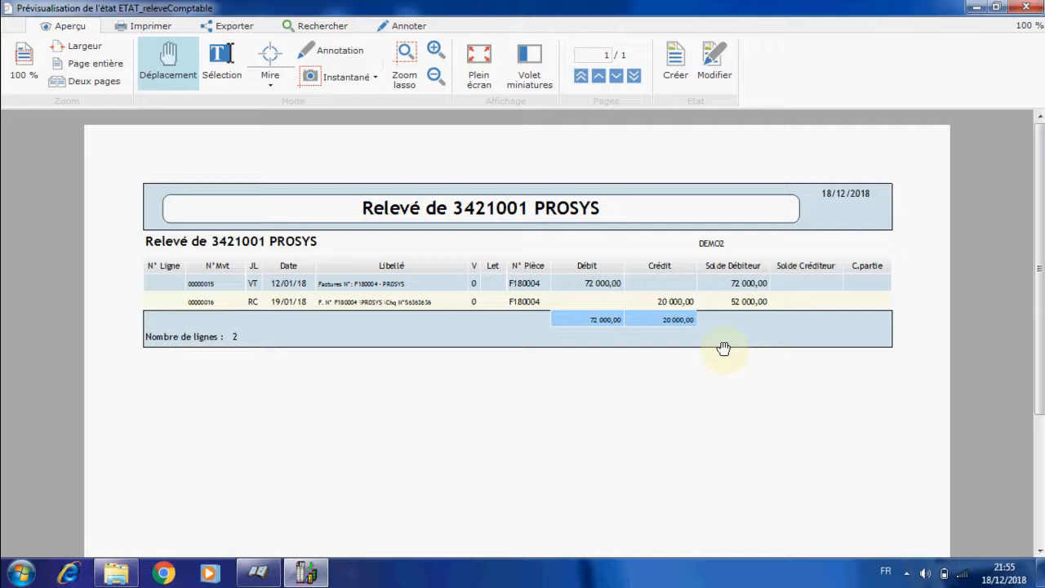
click(1038, 8)
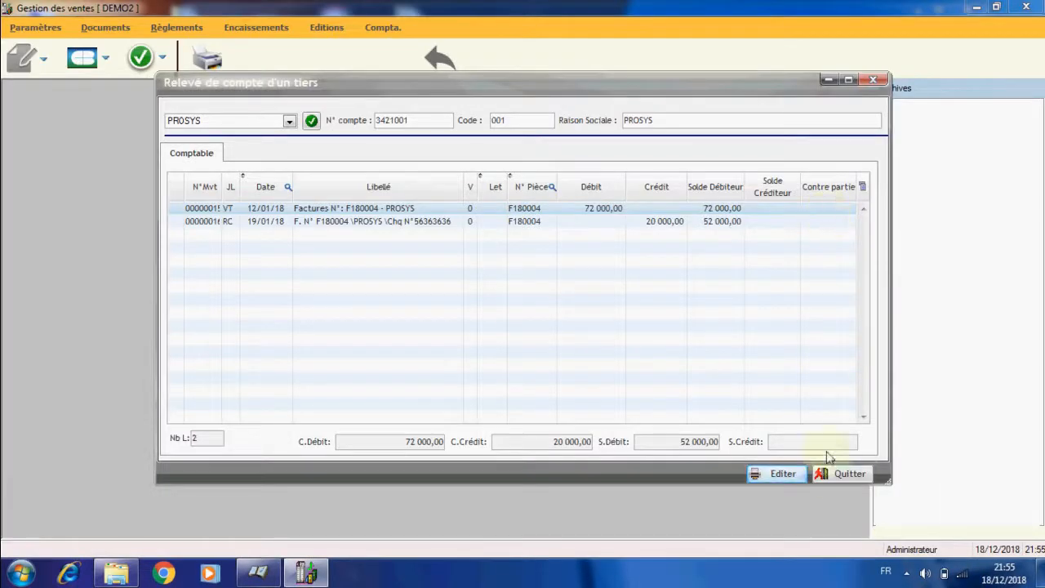
click(841, 474)
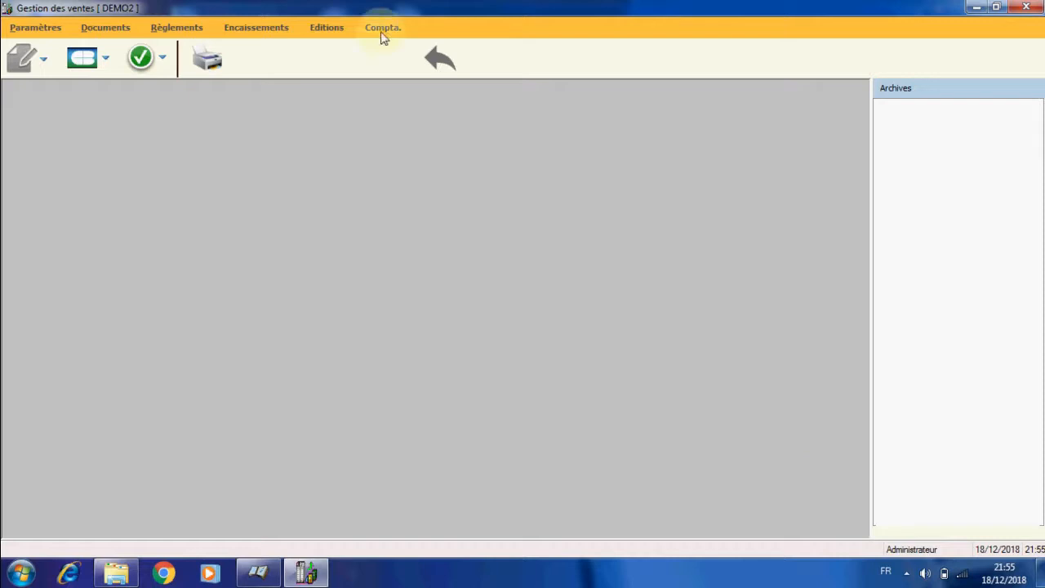
Produce the sales journal for the Facture document type and series, with edition type Quantité, sorted by Client.
click(348, 33)
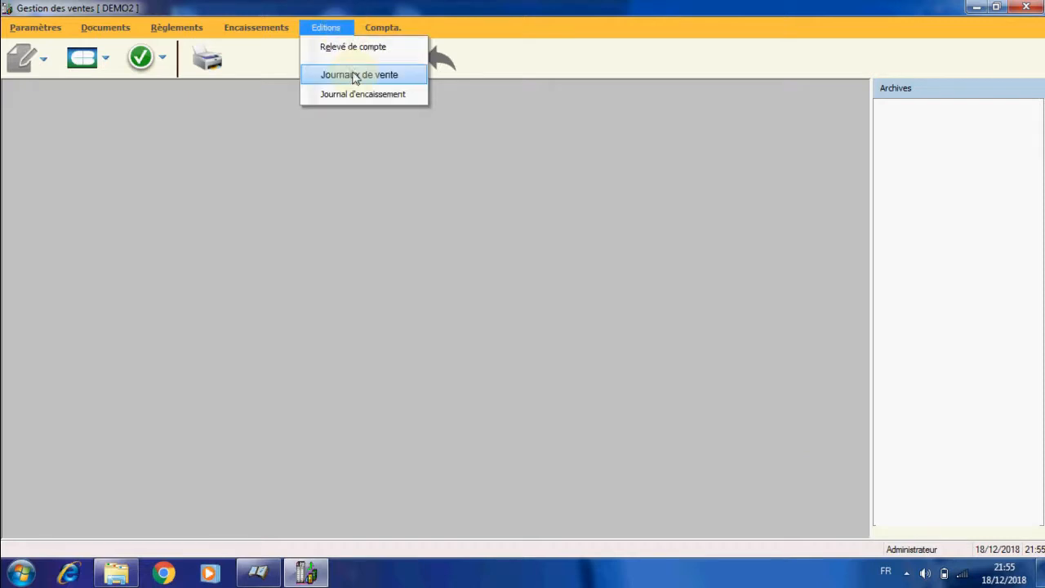
click(357, 79)
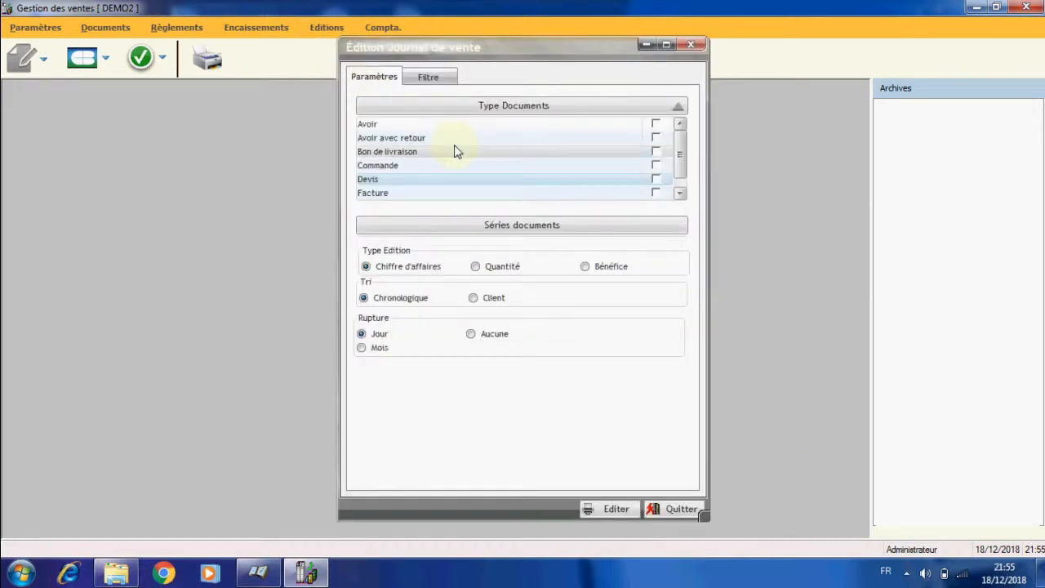
click(657, 193)
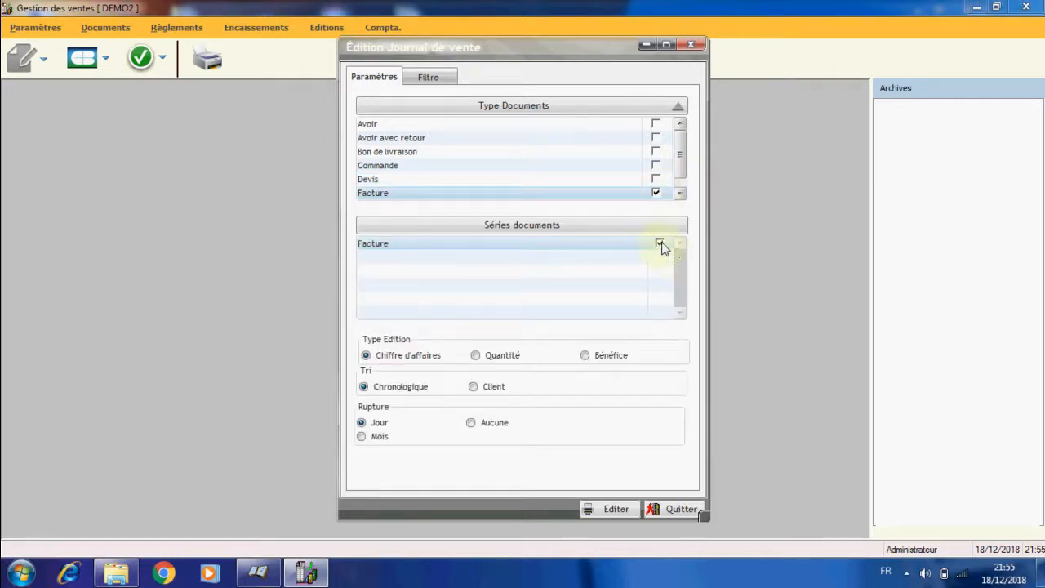
click(492, 358)
click(490, 390)
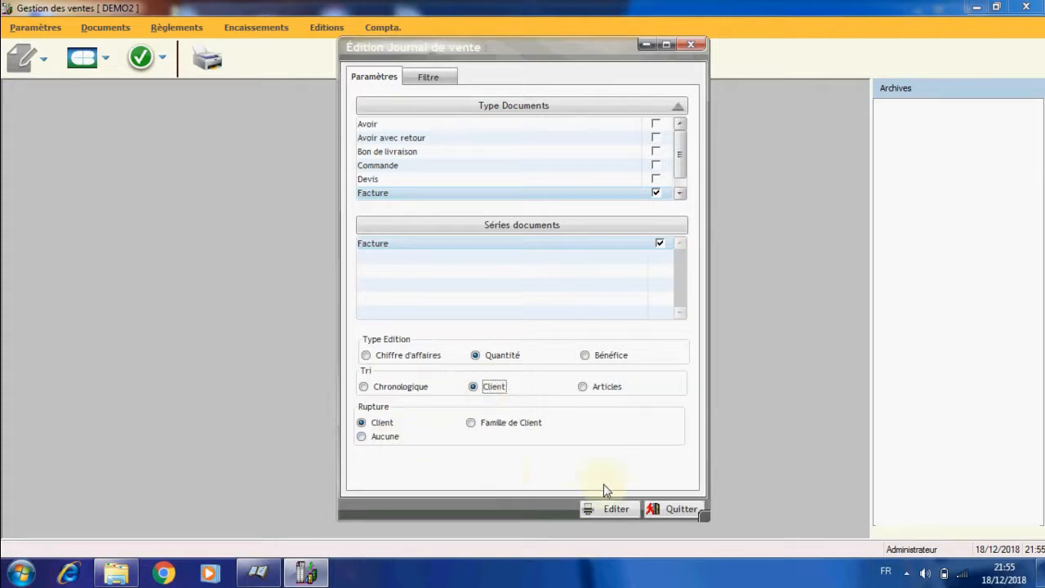
click(602, 509)
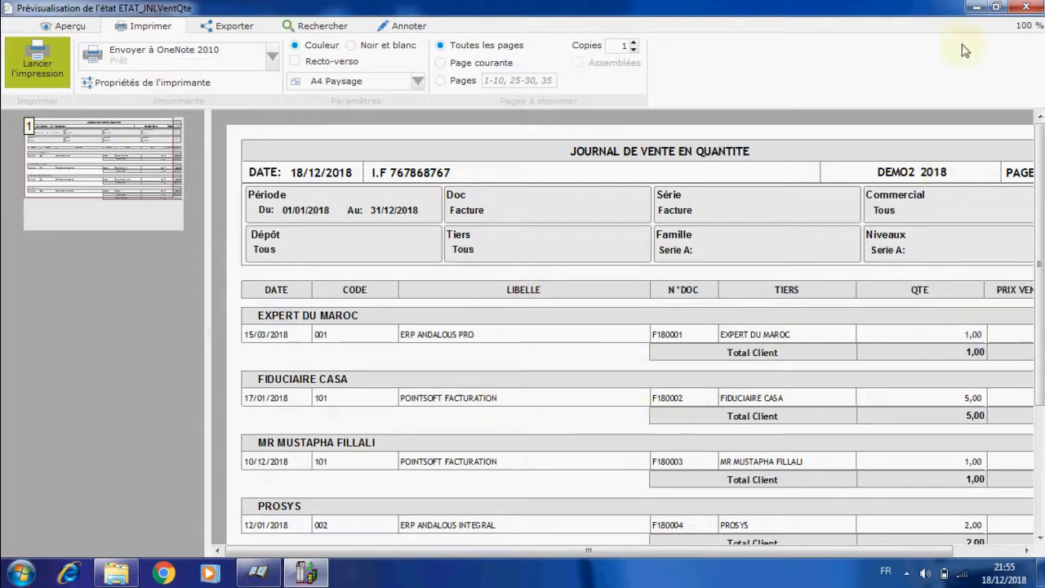
Examine the sales quantity journal down to its grand total with thumbnails hidden, and close the preview and the journal settings.
click(70, 26)
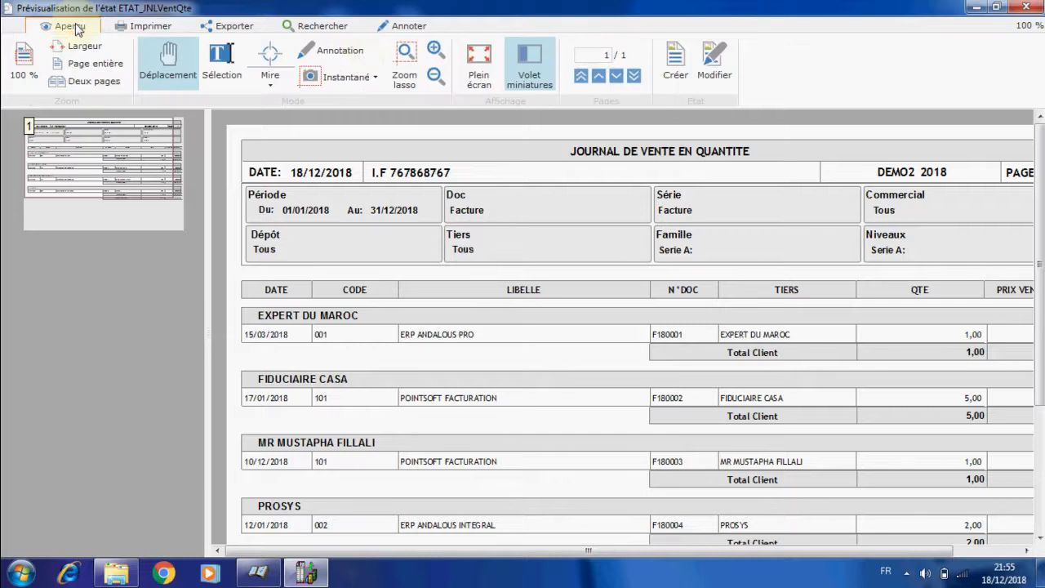
click(530, 77)
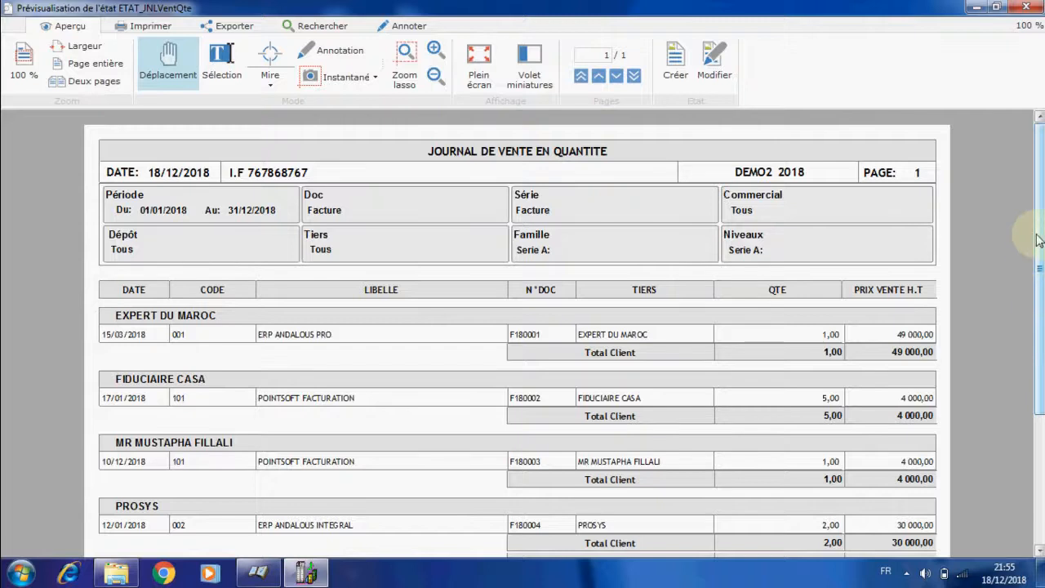
scroll(1042, 235, down, 3)
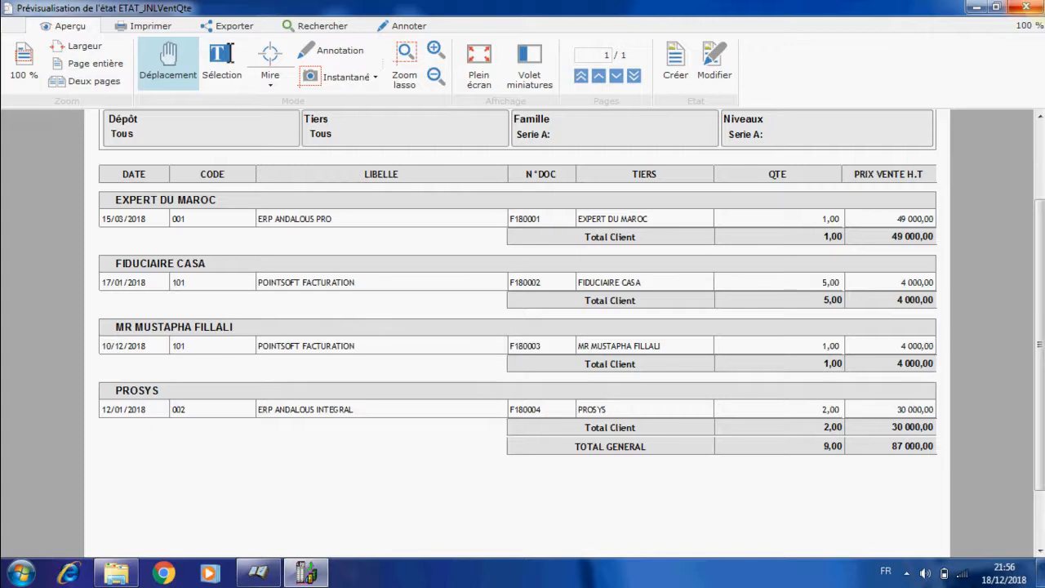
click(1027, 8)
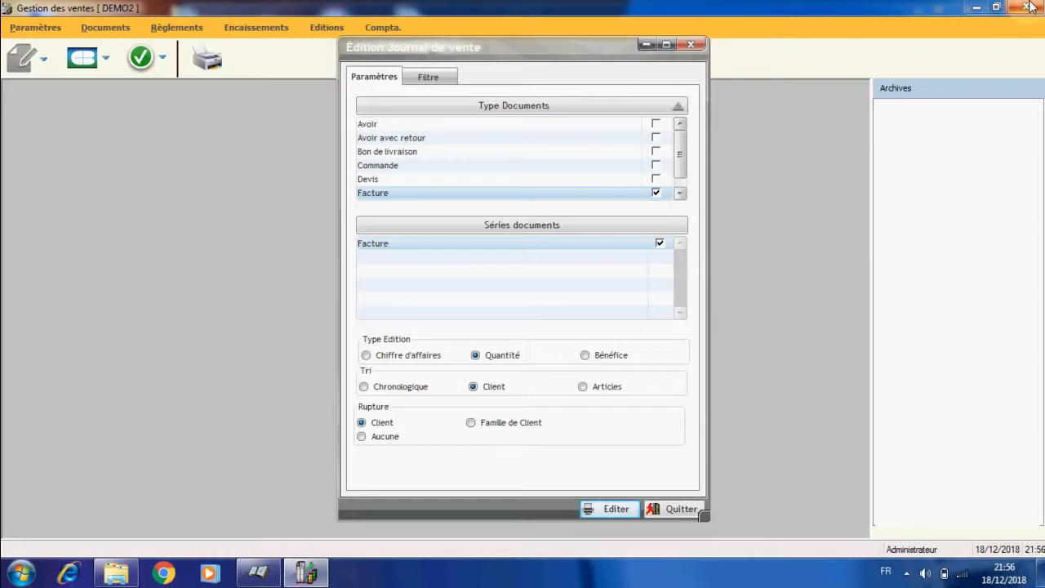
click(690, 509)
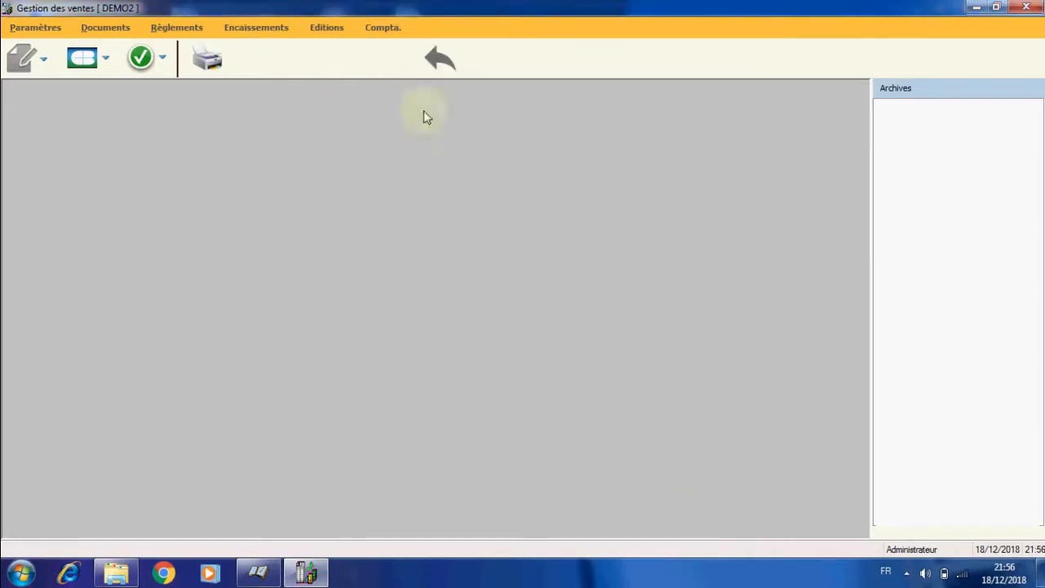
Display the not-yet-generated accounting entries of the VENTE journal and maximize the entry generation window.
click(382, 29)
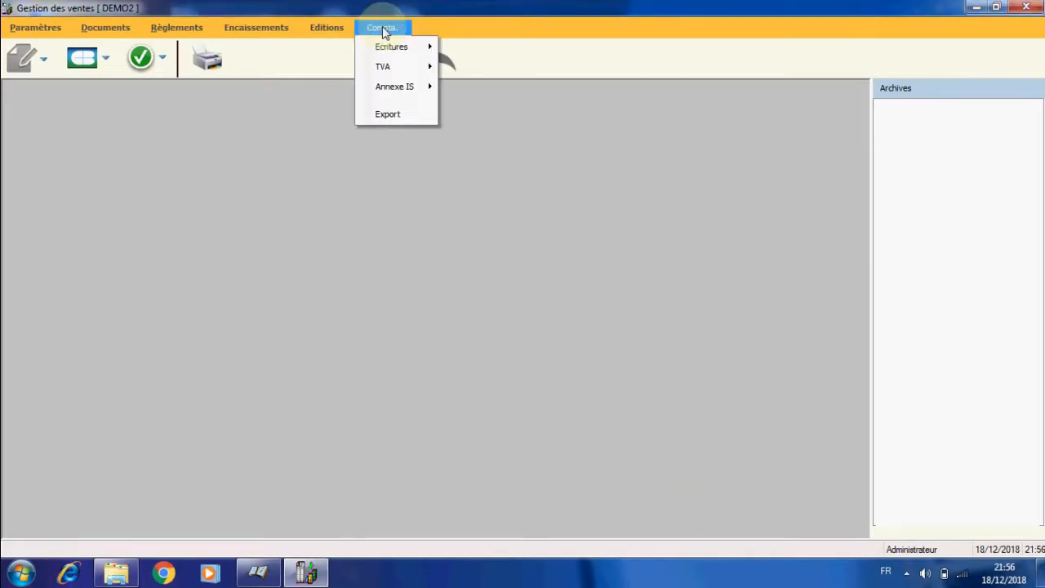
mouse_move(399, 46)
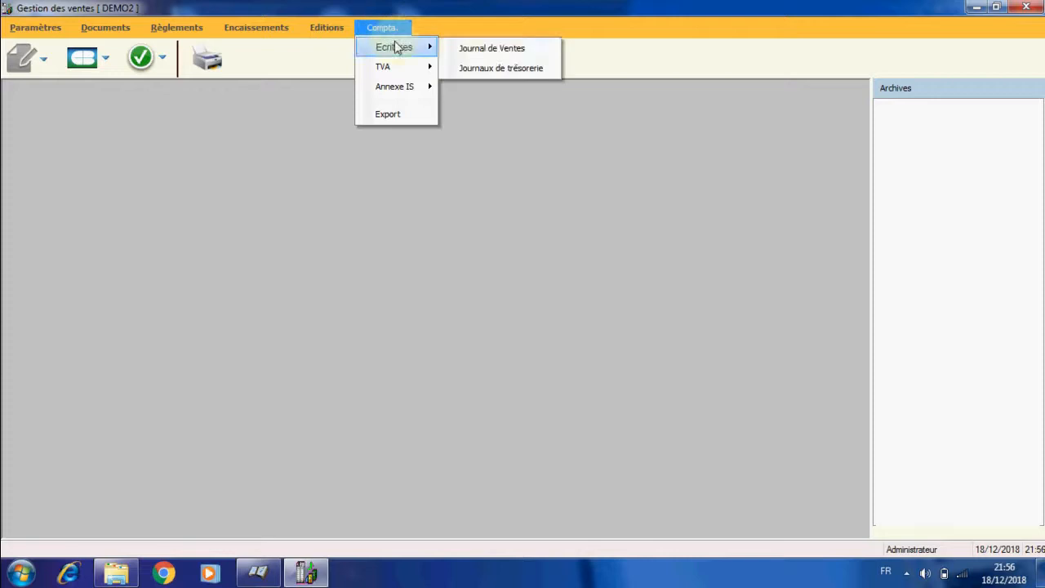
click(486, 50)
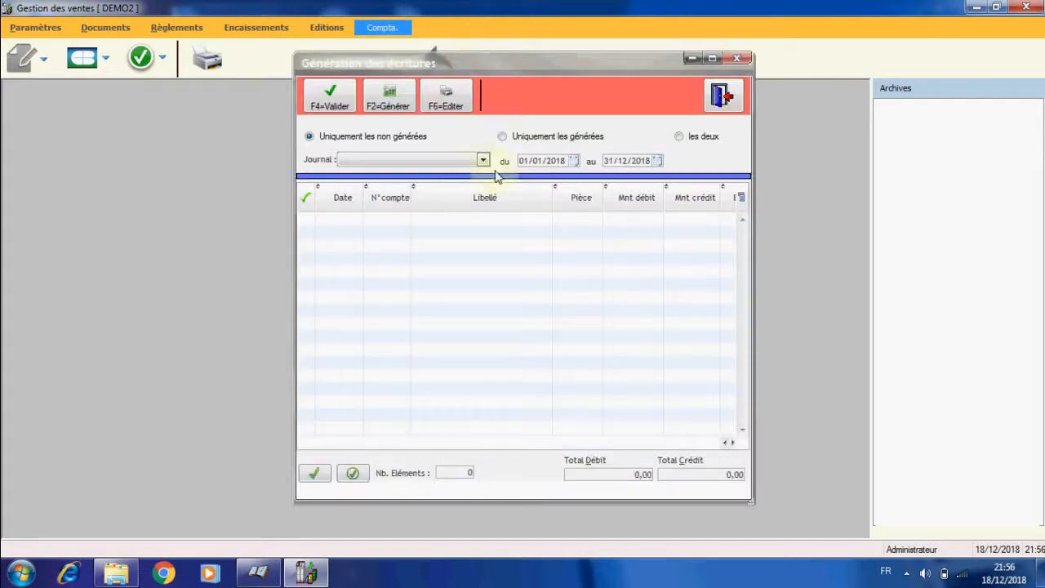
click(484, 161)
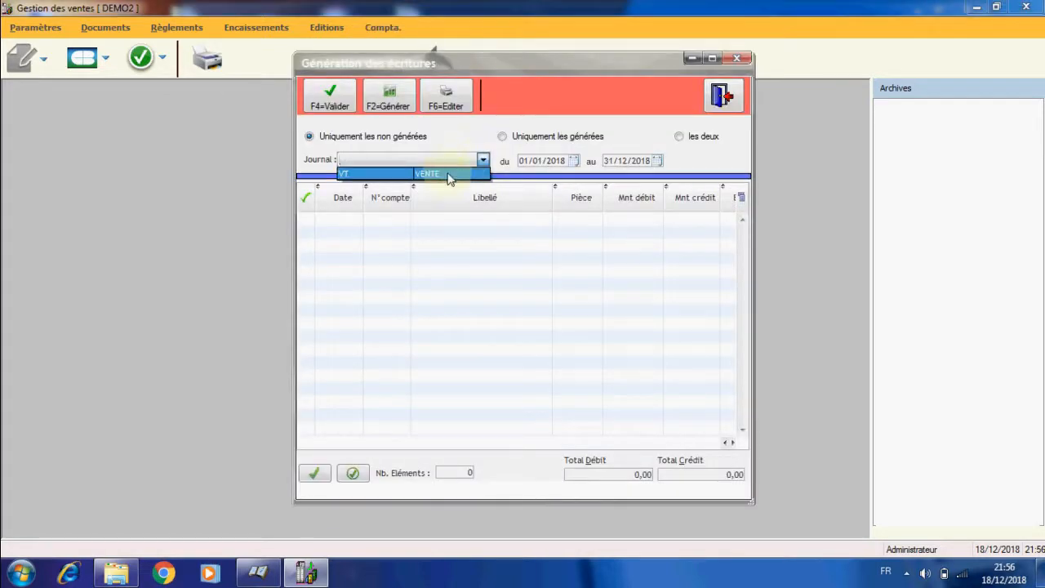
click(447, 178)
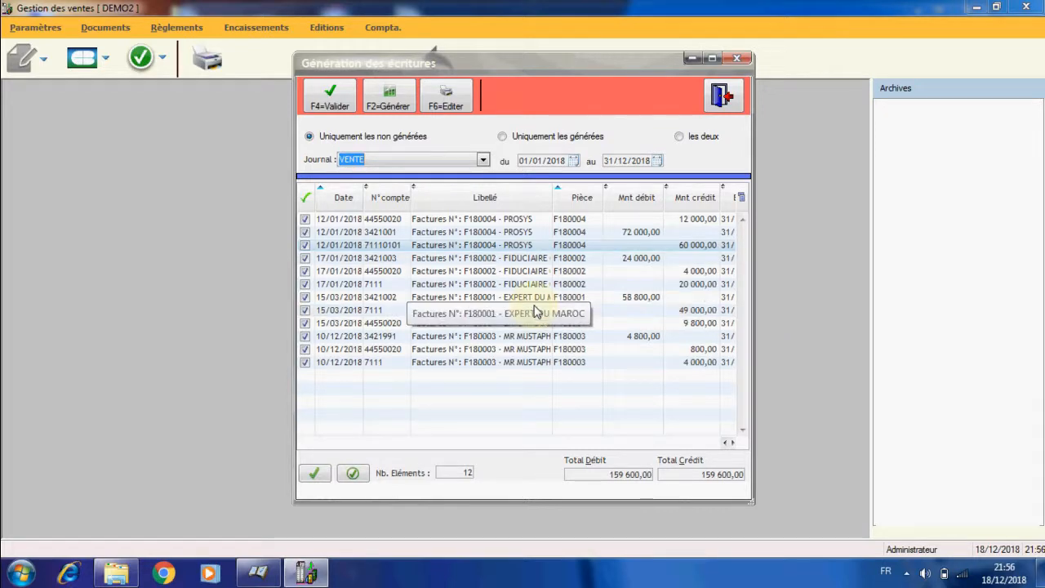
right_click(477, 299)
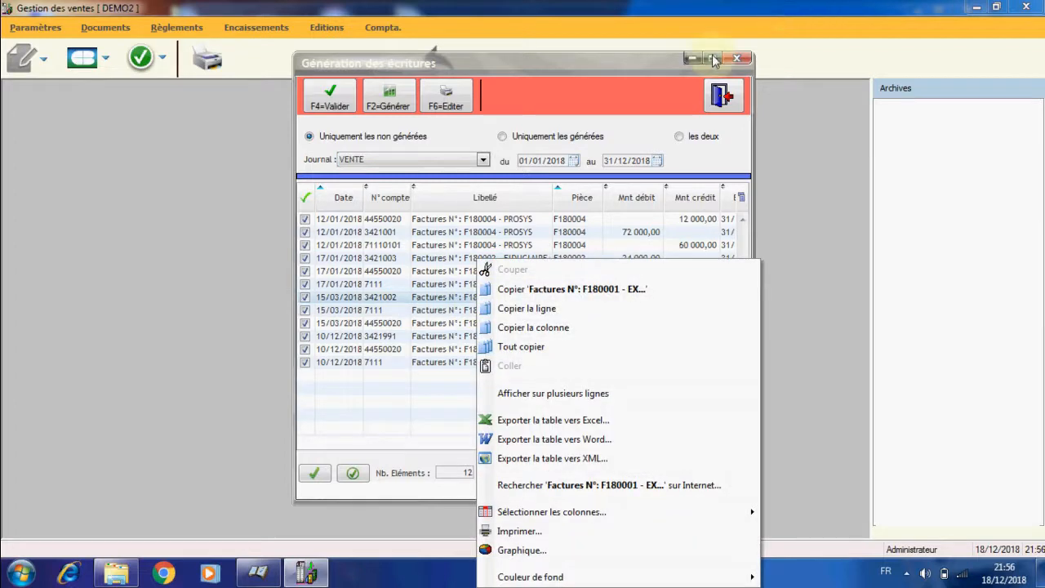
click(713, 59)
click(713, 58)
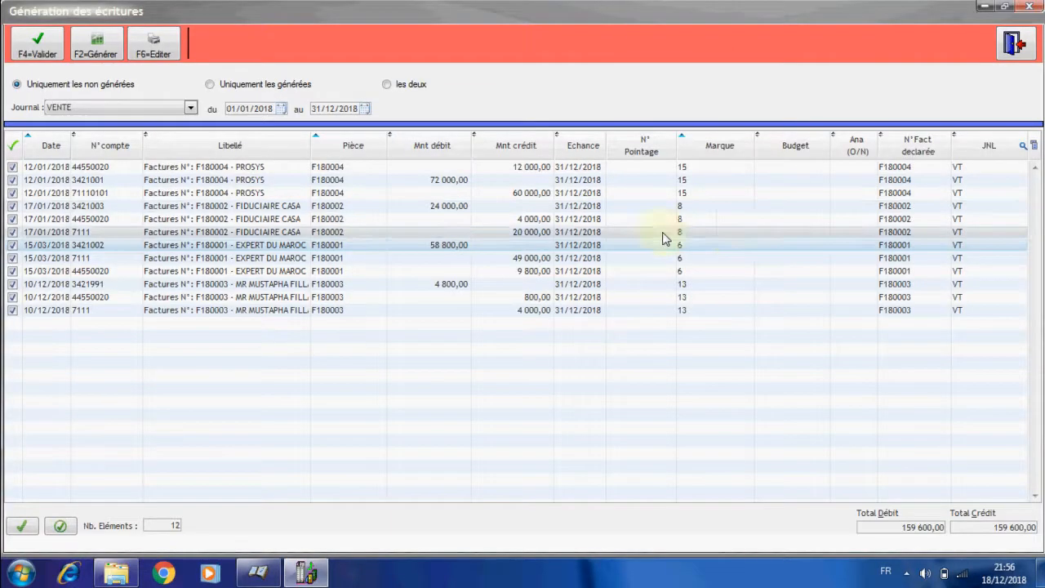
Export the sales entries table to an Excel file named export in Documents, replacing the existing file, and open it.
right_click(332, 259)
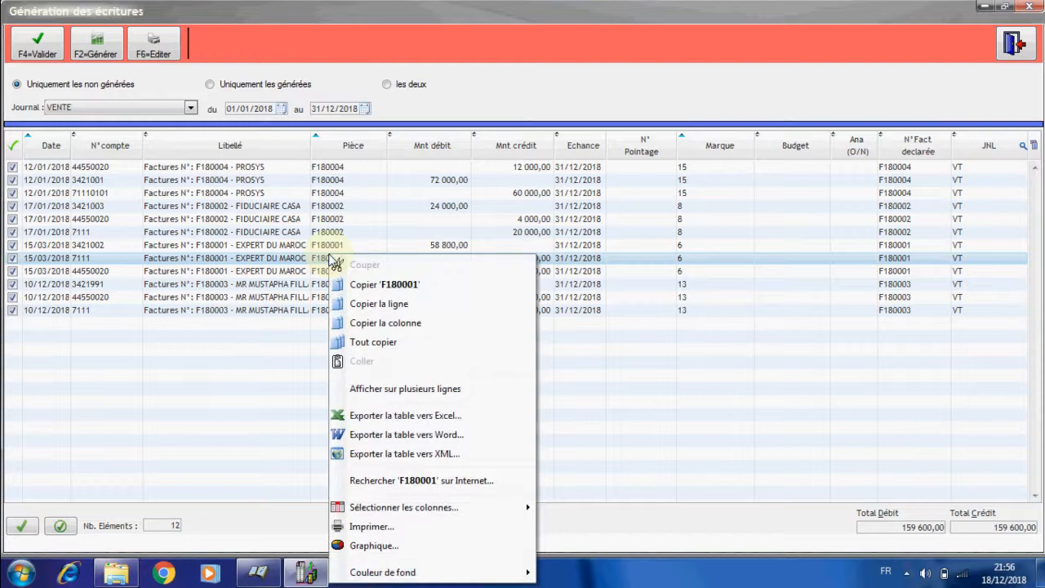
click(401, 417)
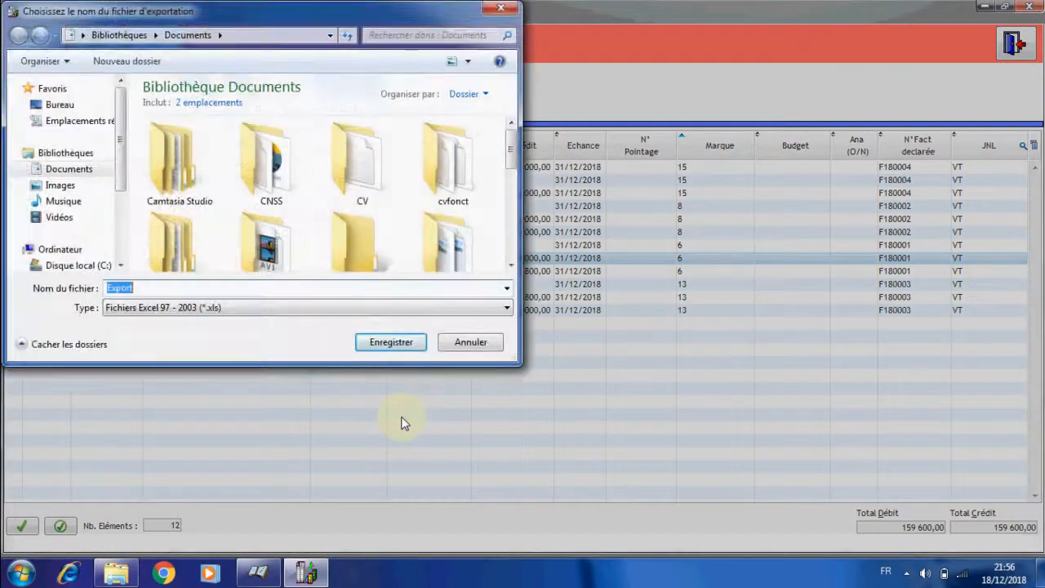
text(exp)
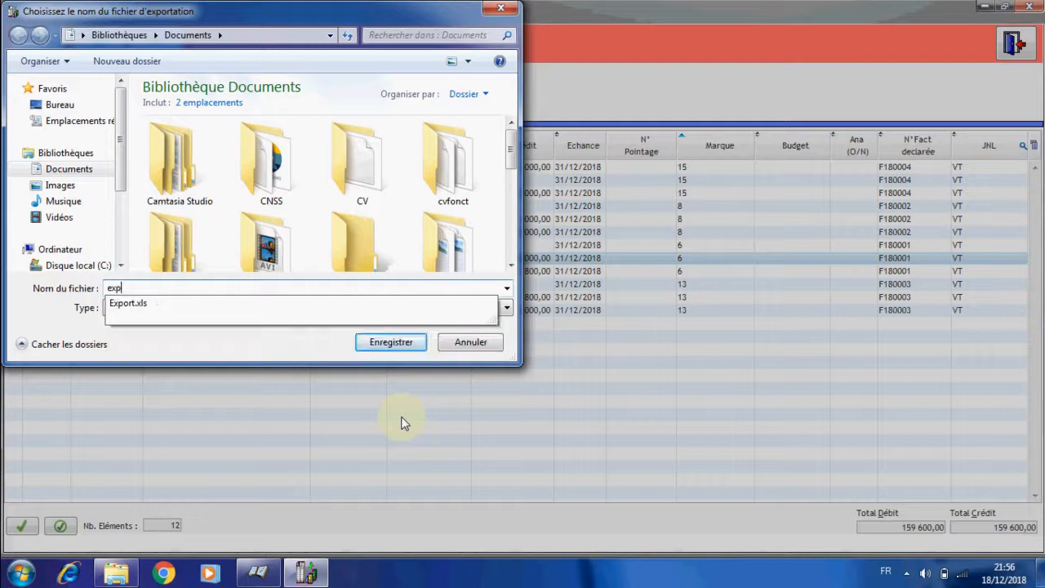
text(ort)
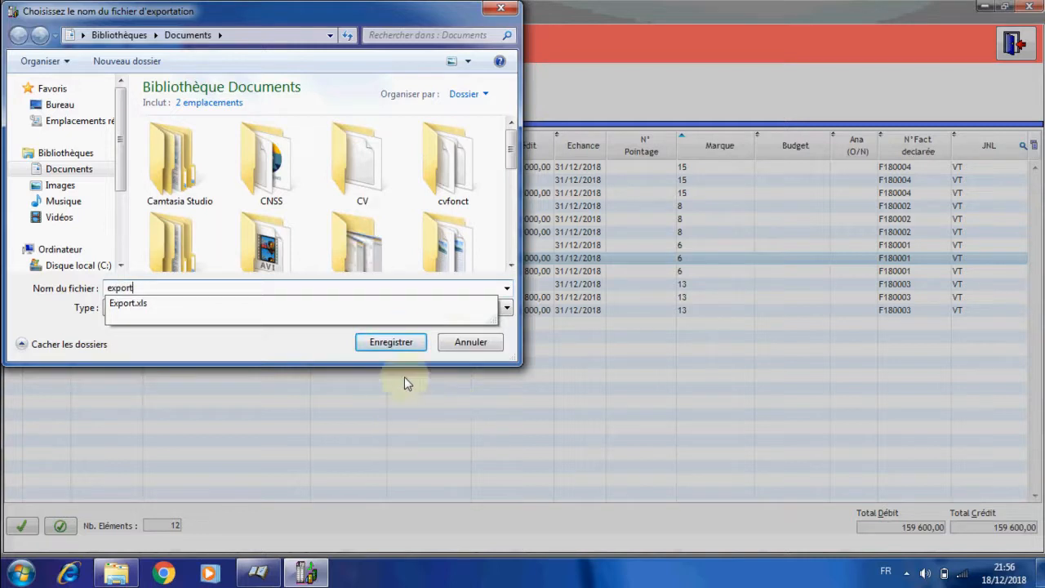
click(408, 345)
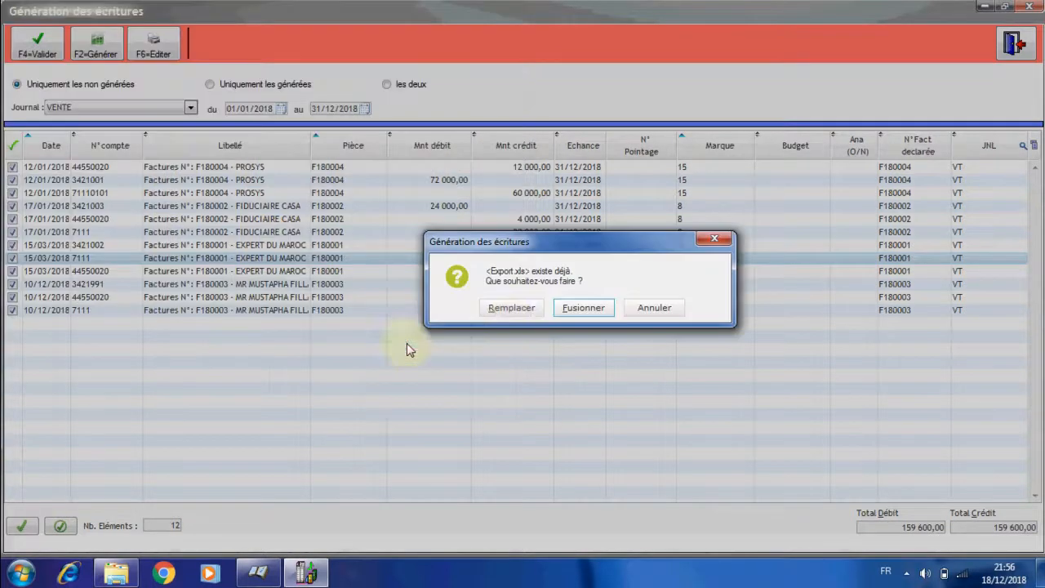
click(526, 310)
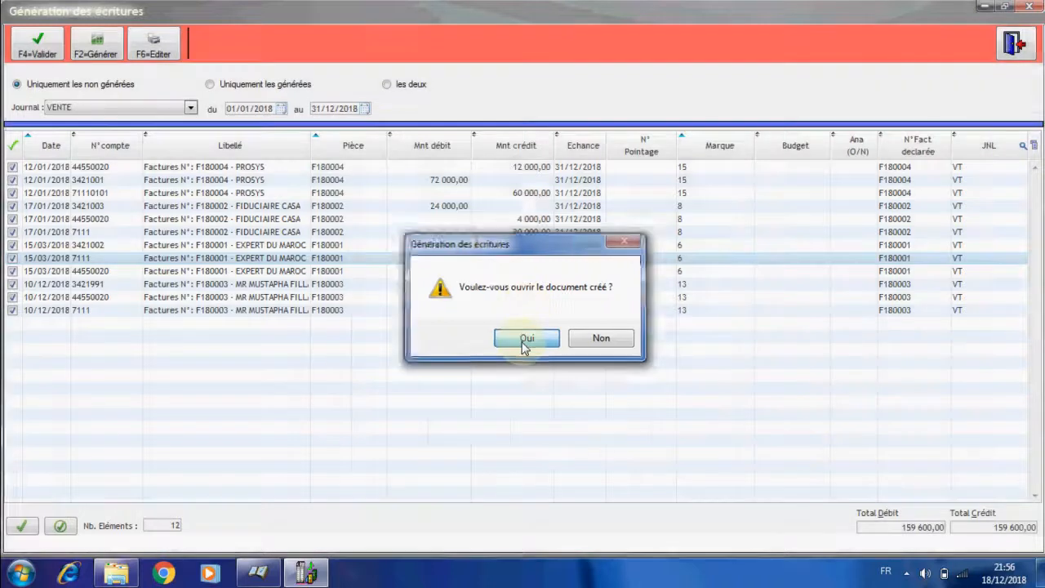
click(526, 339)
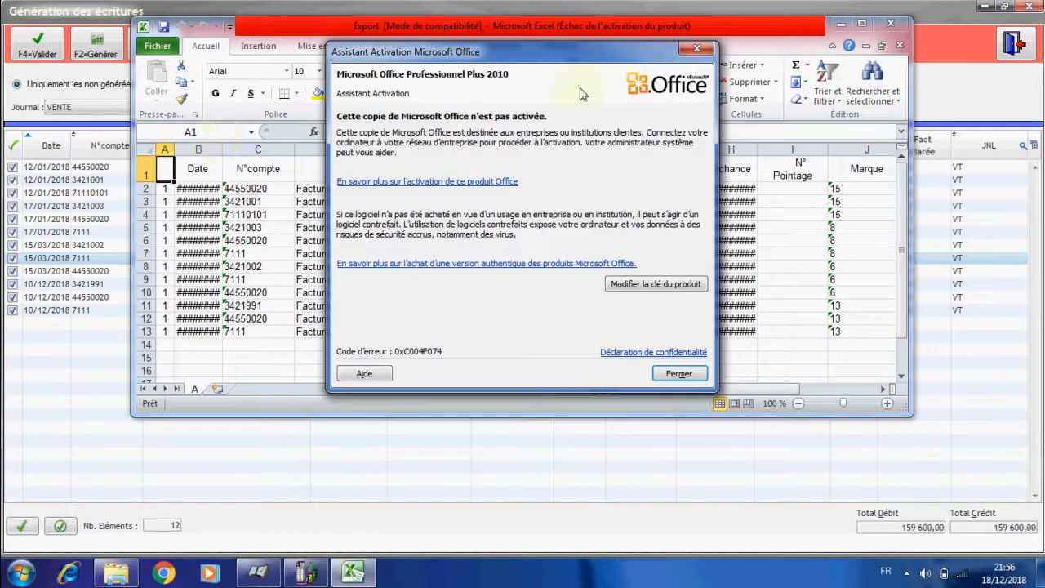
Widen the Date and Echance columns to show full dates, save and close the workbook, and close the entry generation window.
click(697, 48)
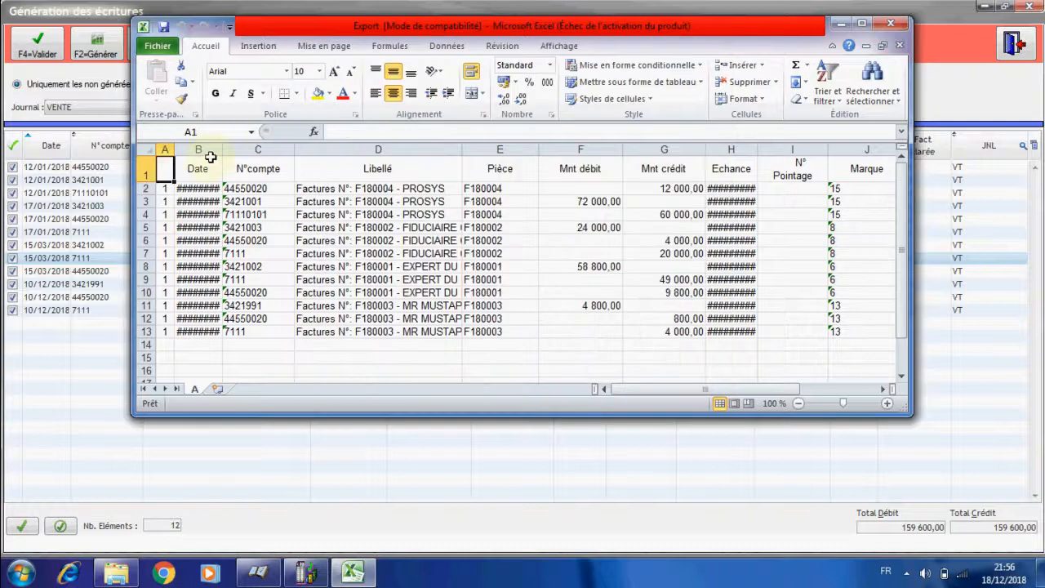
drag(222, 148, 250, 149)
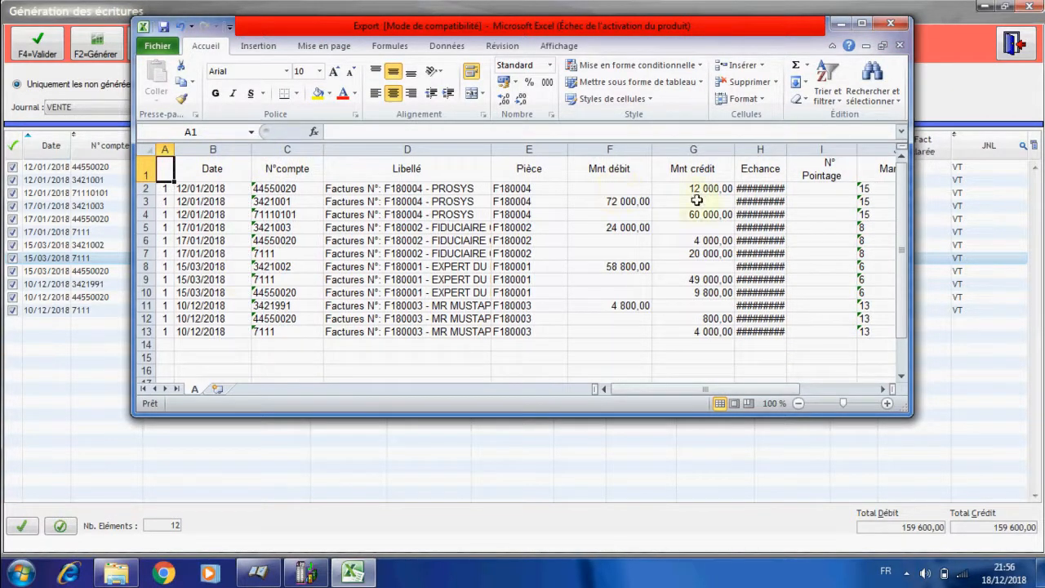
drag(788, 150, 821, 151)
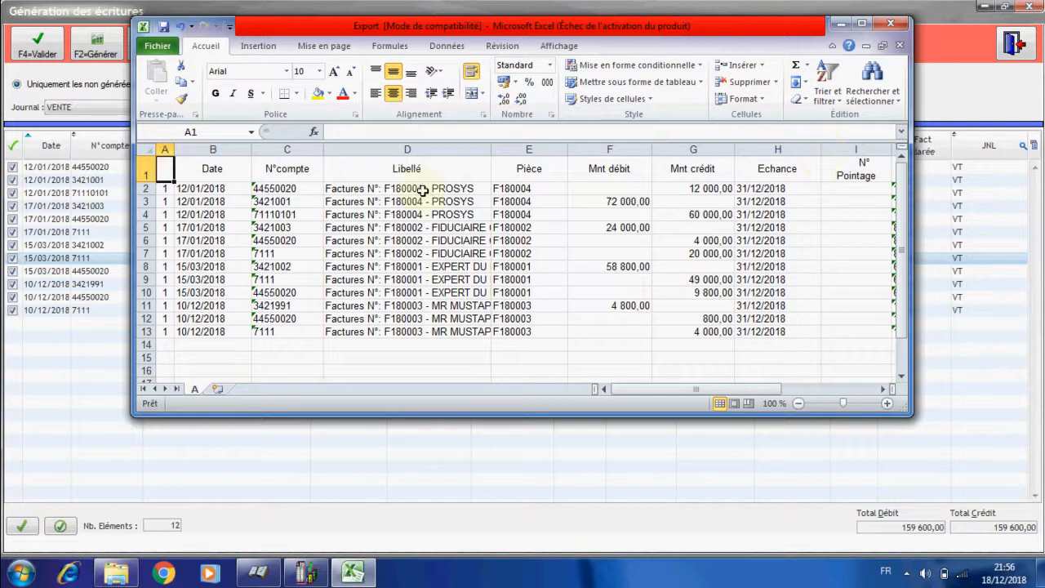
click(892, 27)
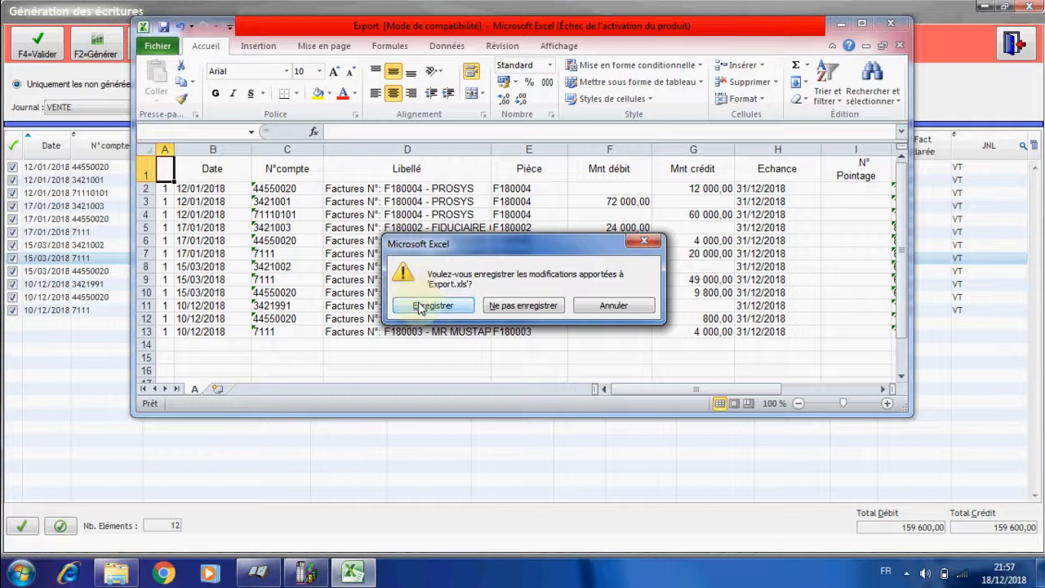
click(418, 298)
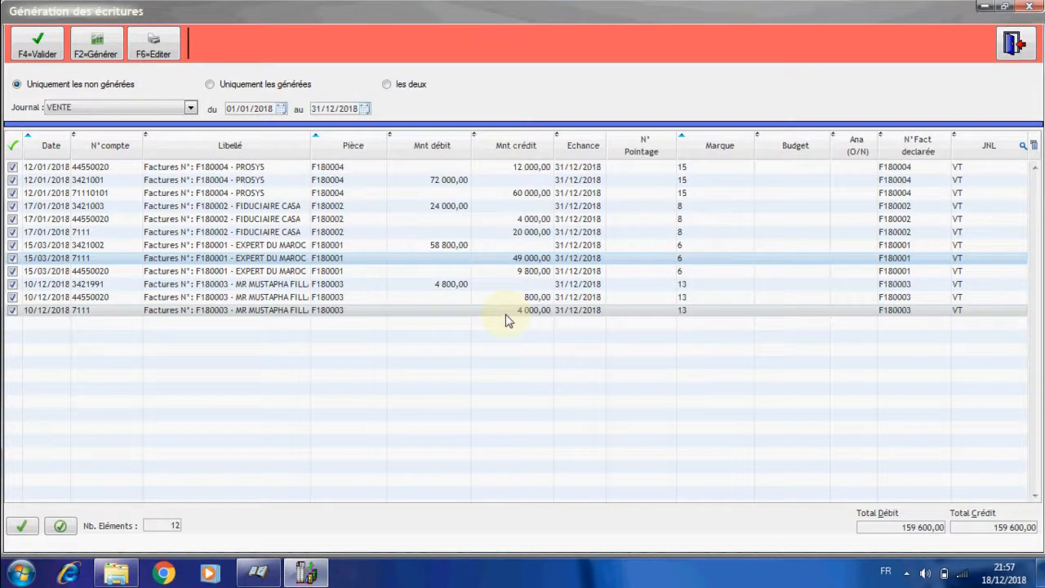
click(1014, 45)
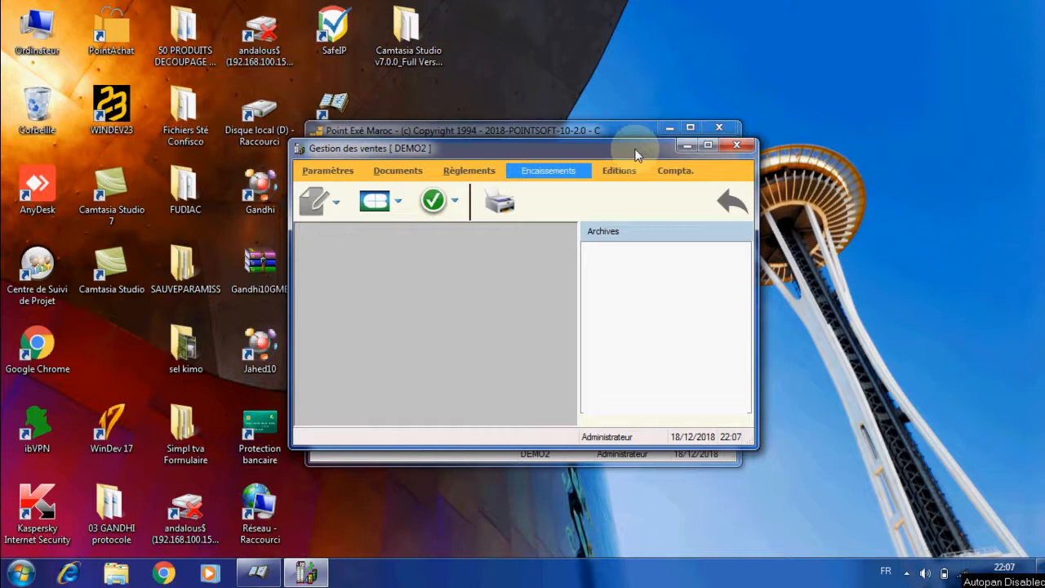
Open the TVA Relevé du chiffre d'affaires and load the current declaration's sales invoices for 01/01/2018 to 31/01/2018.
click(674, 171)
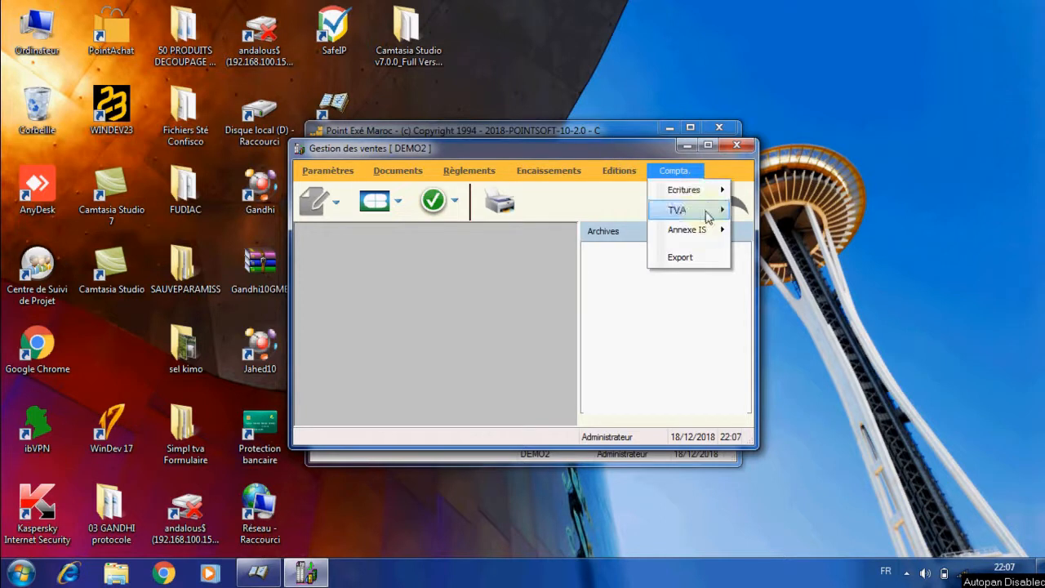
mouse_move(708, 214)
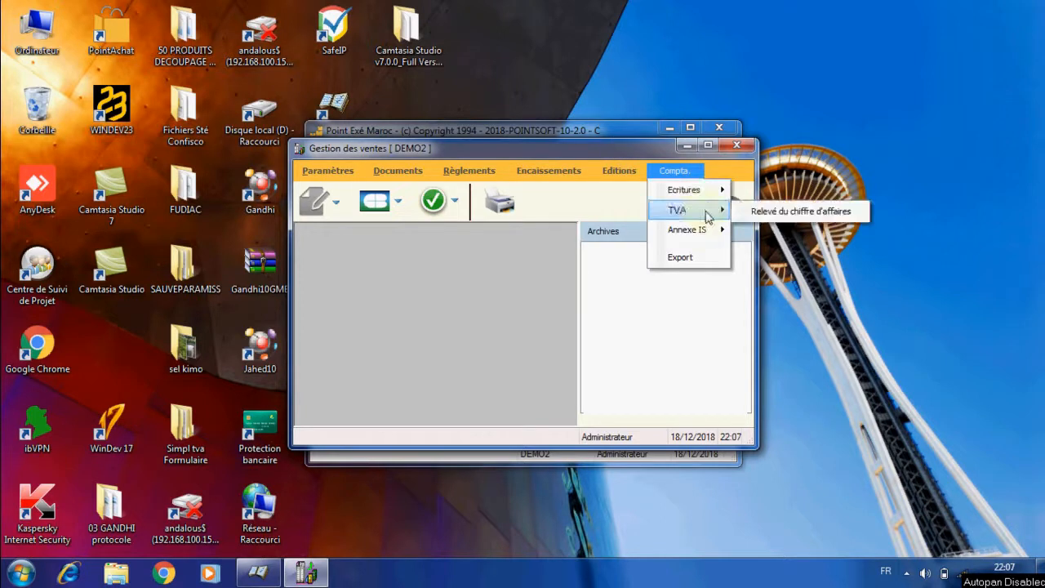
click(766, 213)
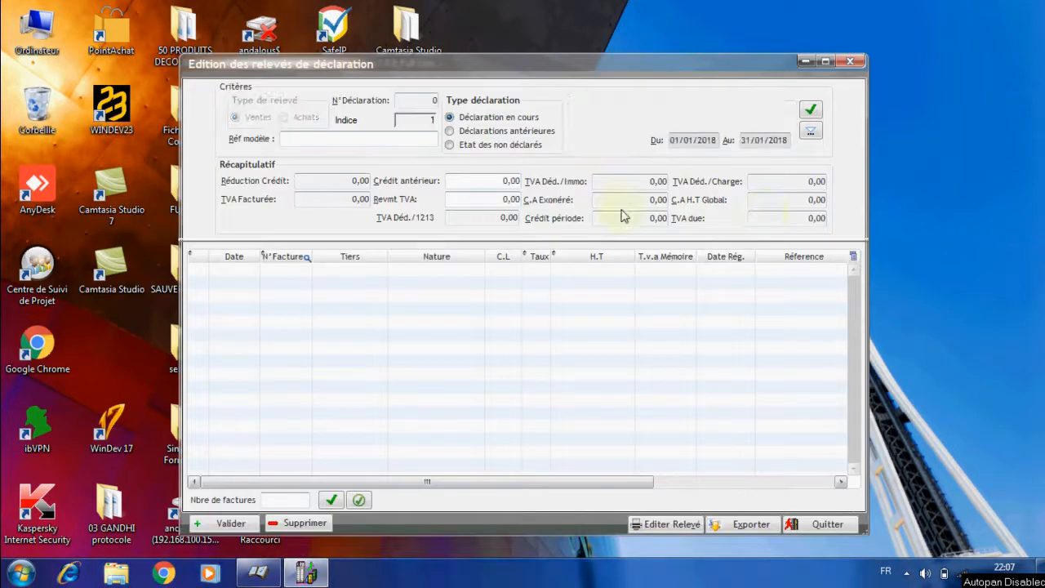
click(810, 112)
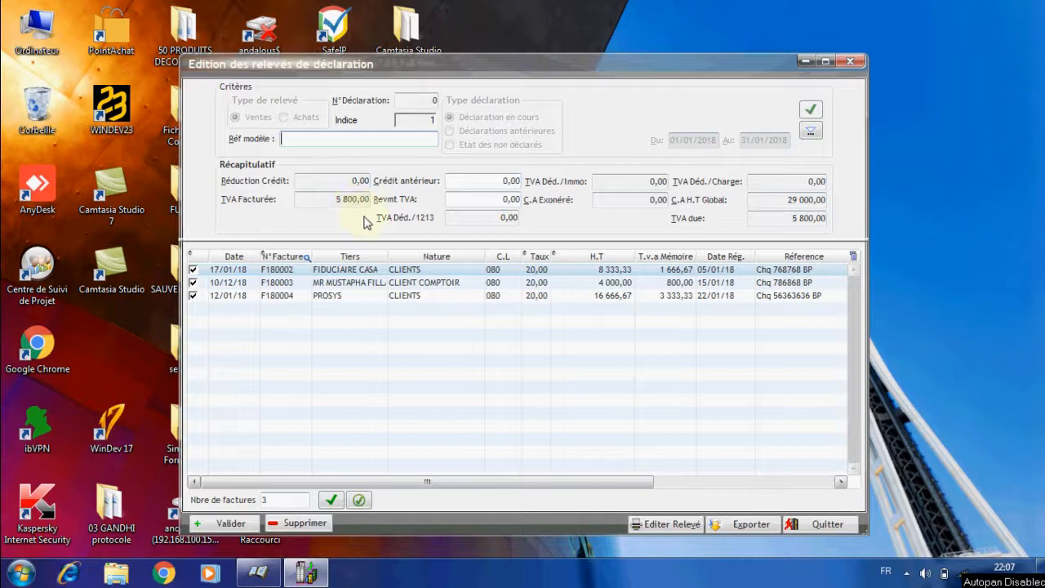
Preview the sales invoice statement grouped by Code Liasse and sorted by Date réglement, and close the preview and the declaration statement windows.
click(677, 524)
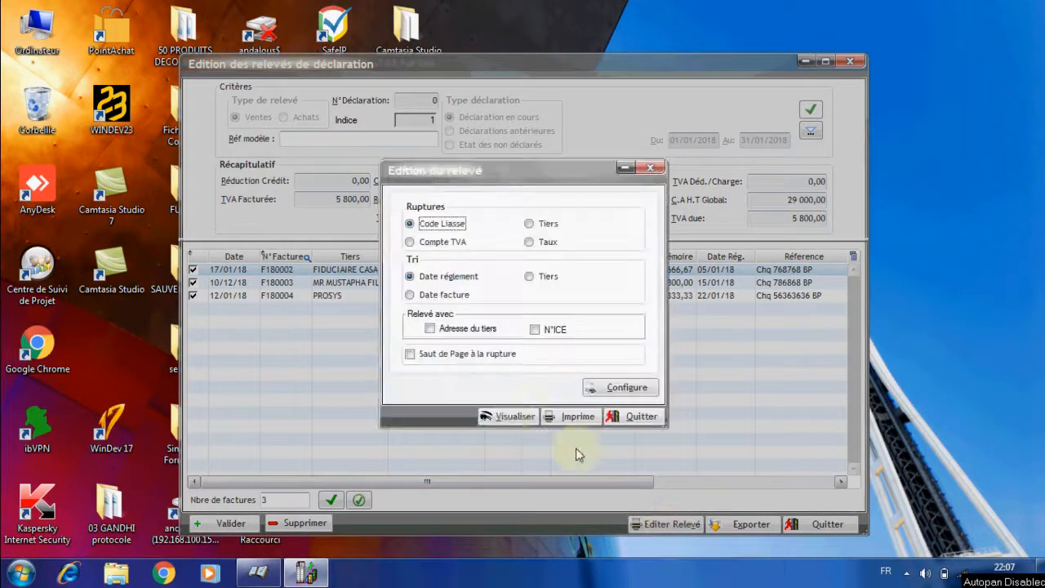
click(506, 416)
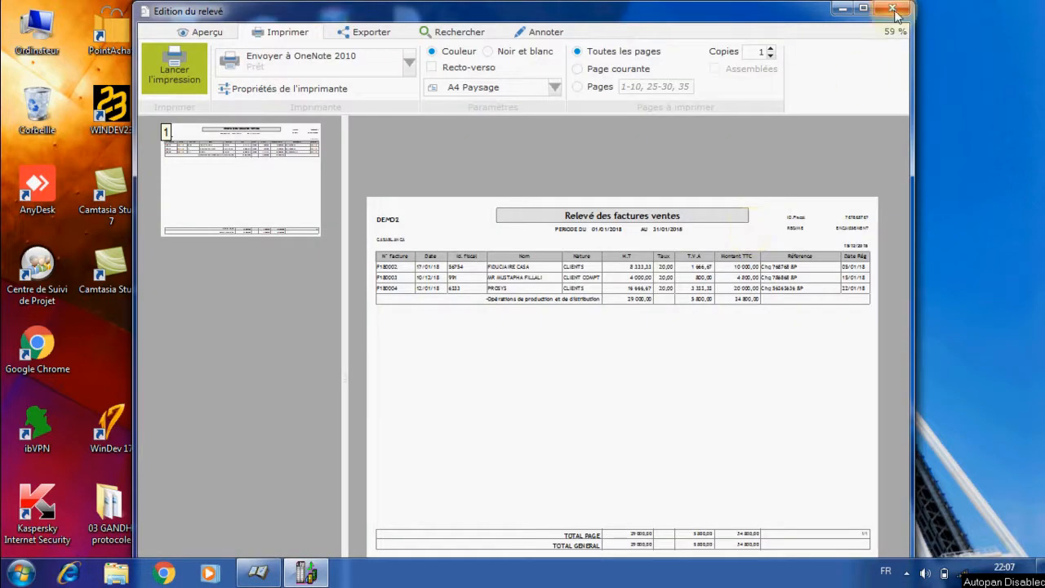
click(892, 10)
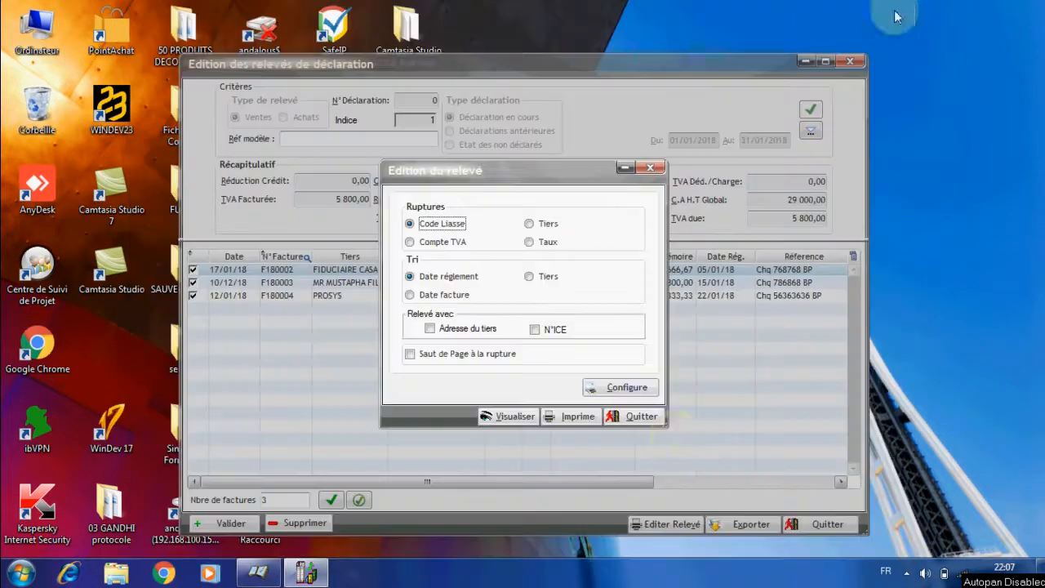
click(642, 417)
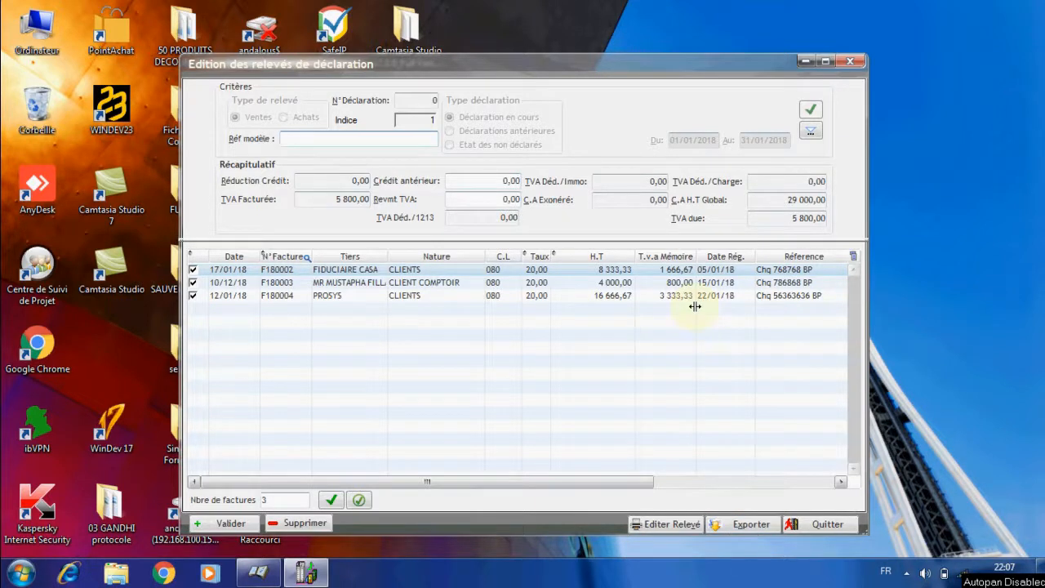
click(804, 523)
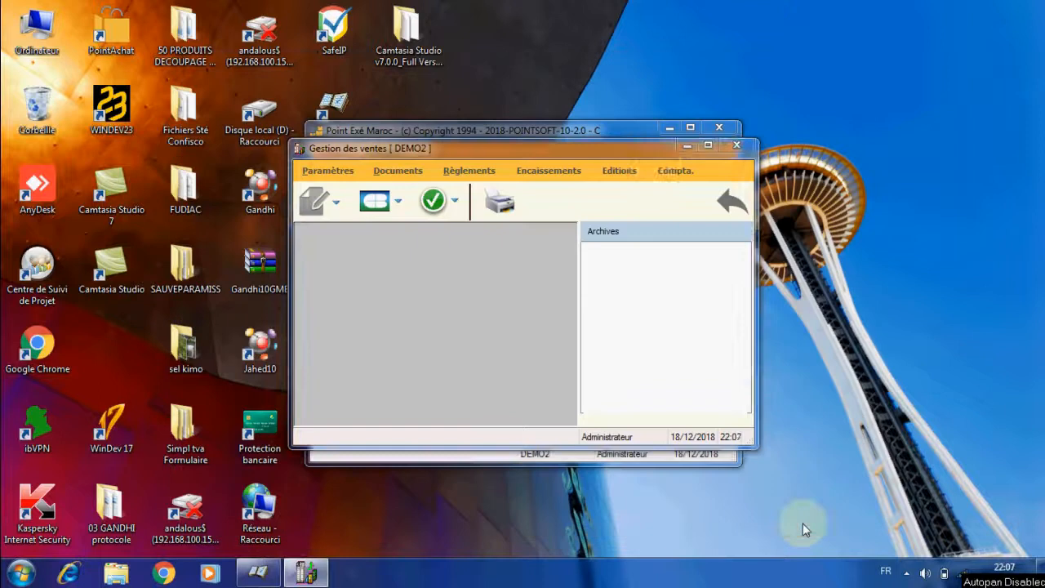
Open the Annexe IS detailed sales statement by client, refresh the declaration from its source data, and remove the blank first line.
click(674, 171)
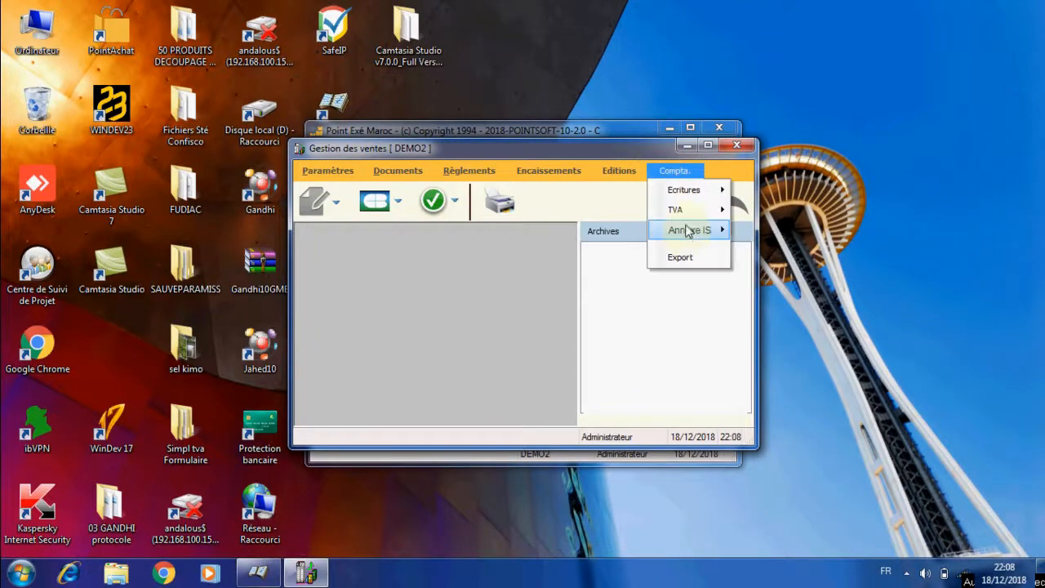
mouse_move(690, 237)
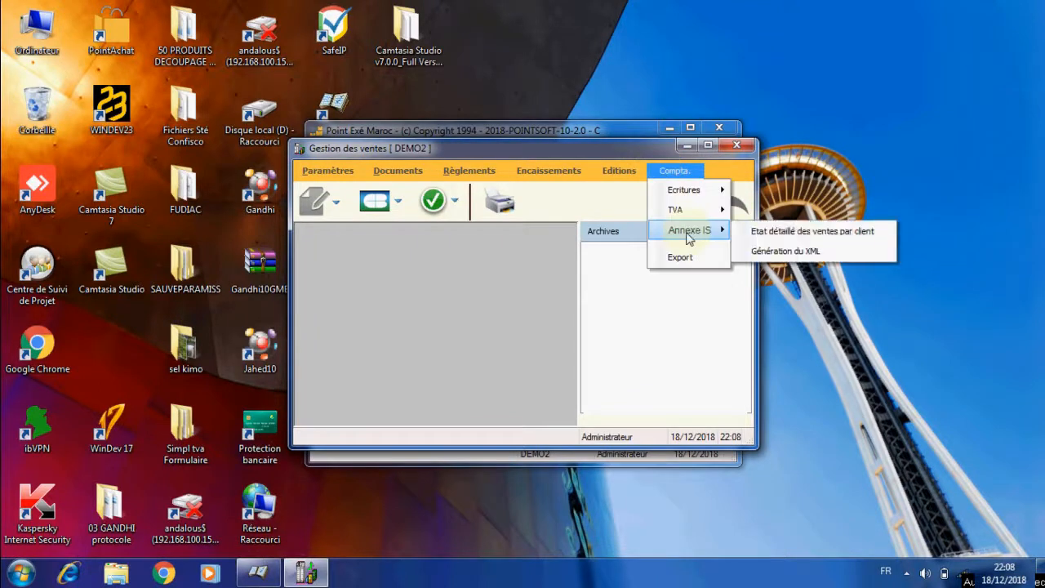
click(766, 232)
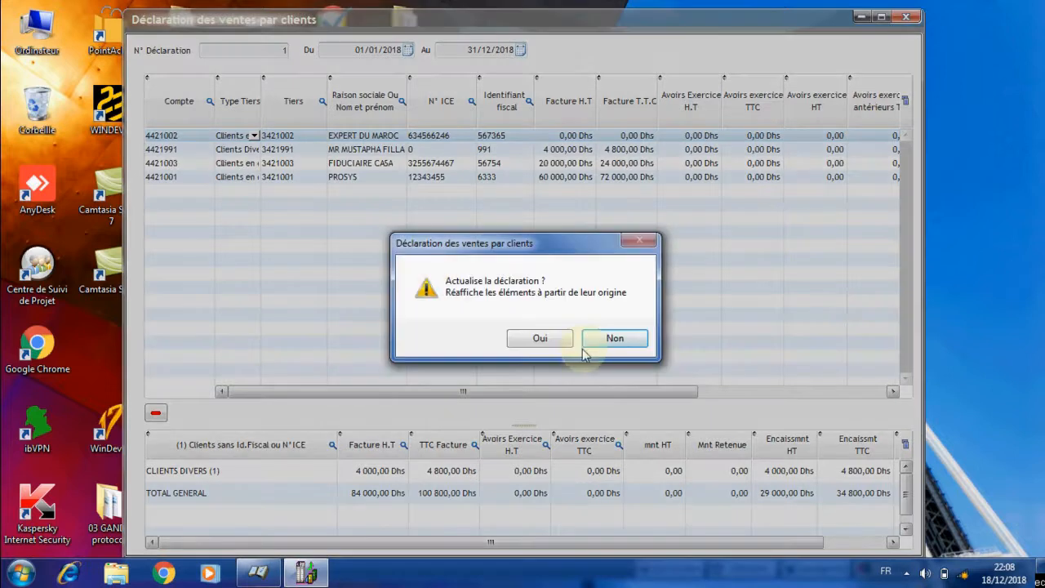
click(540, 338)
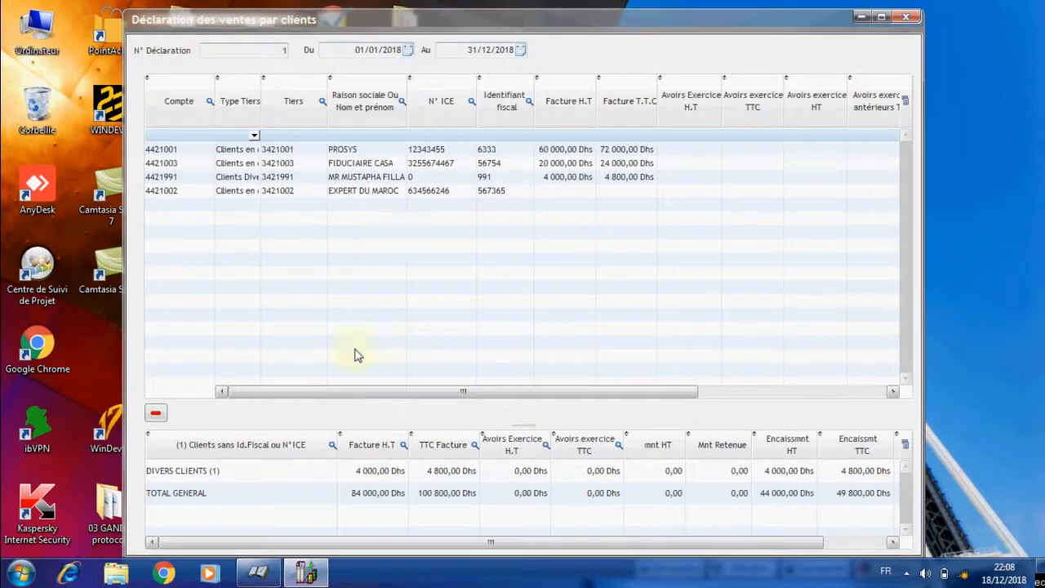
click(155, 413)
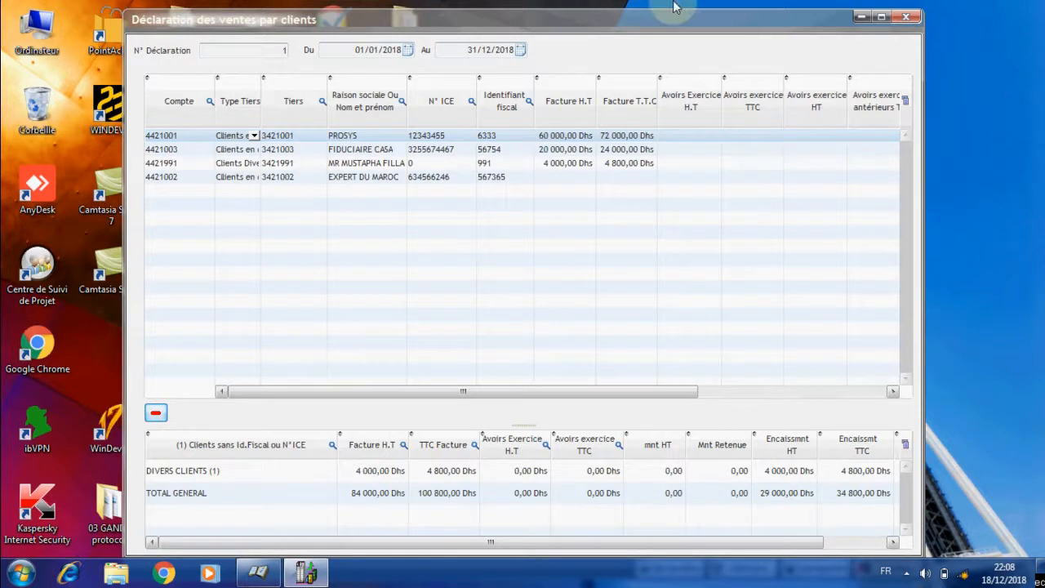
Move the client sales declaration window to expose its commands, save the declaration, and acknowledge the messages.
drag(649, 26, 602, 7)
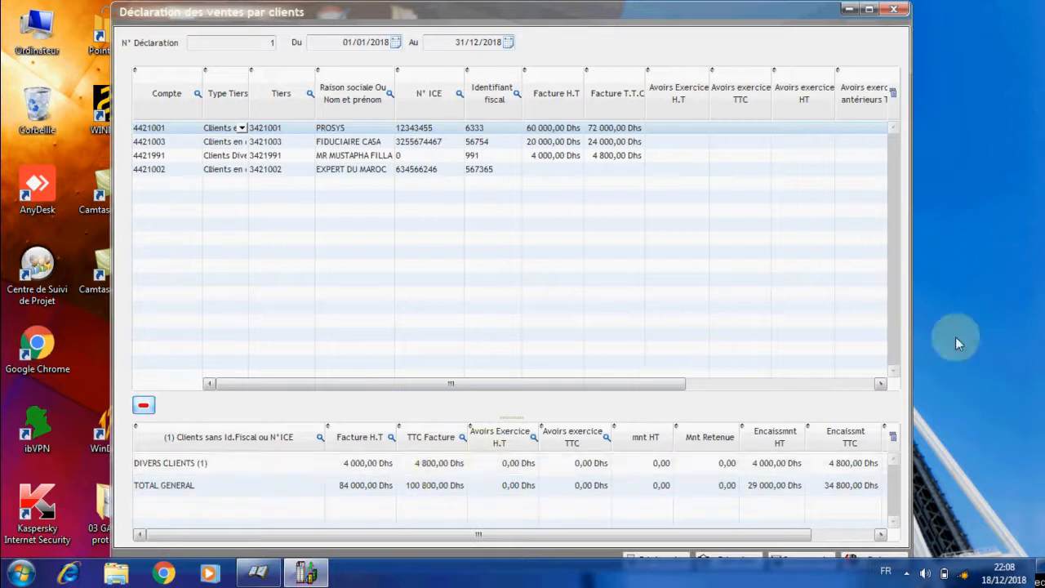
drag(905, 417, 909, 351)
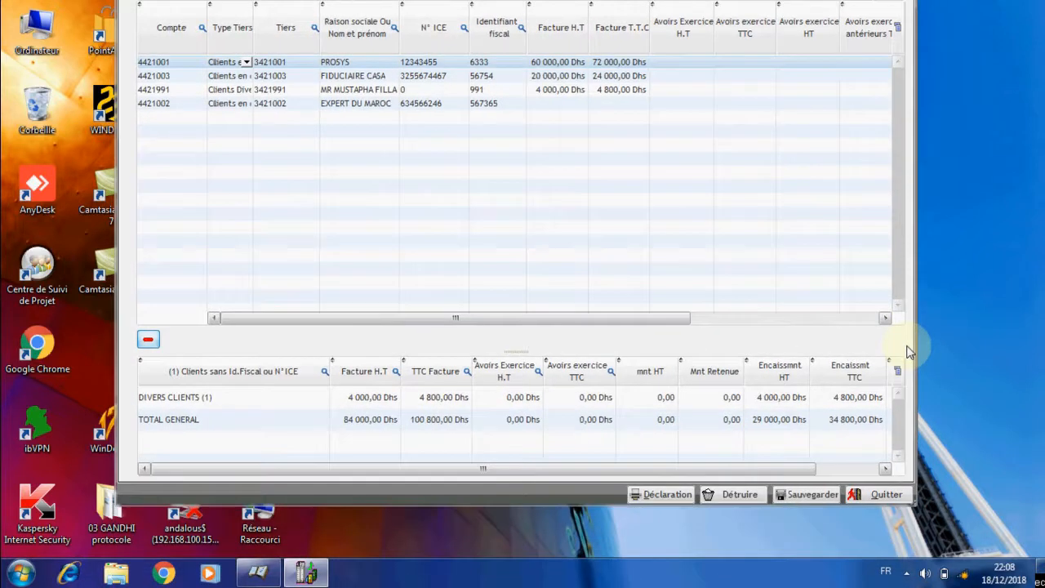
click(813, 494)
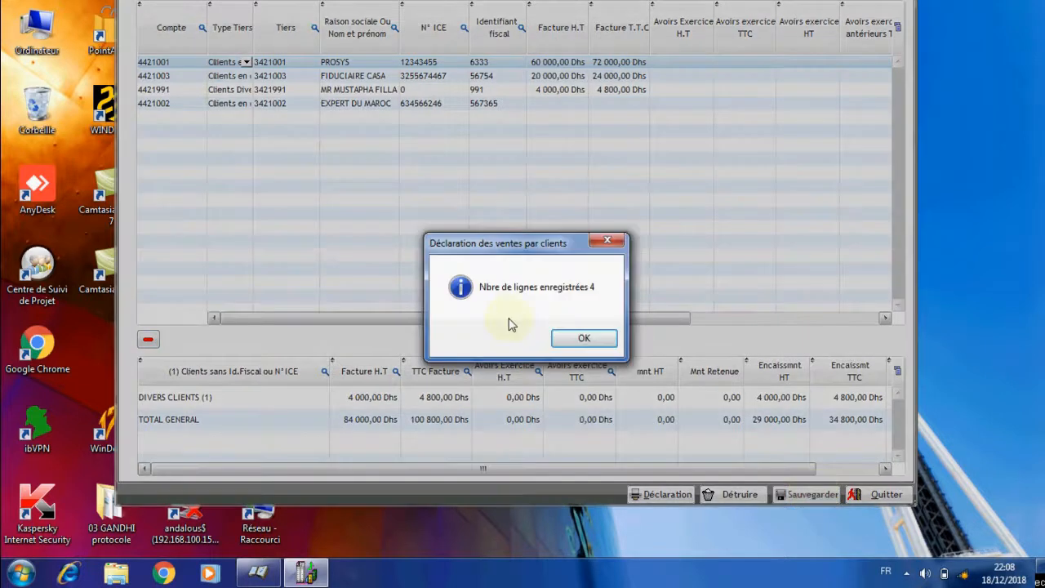
click(583, 340)
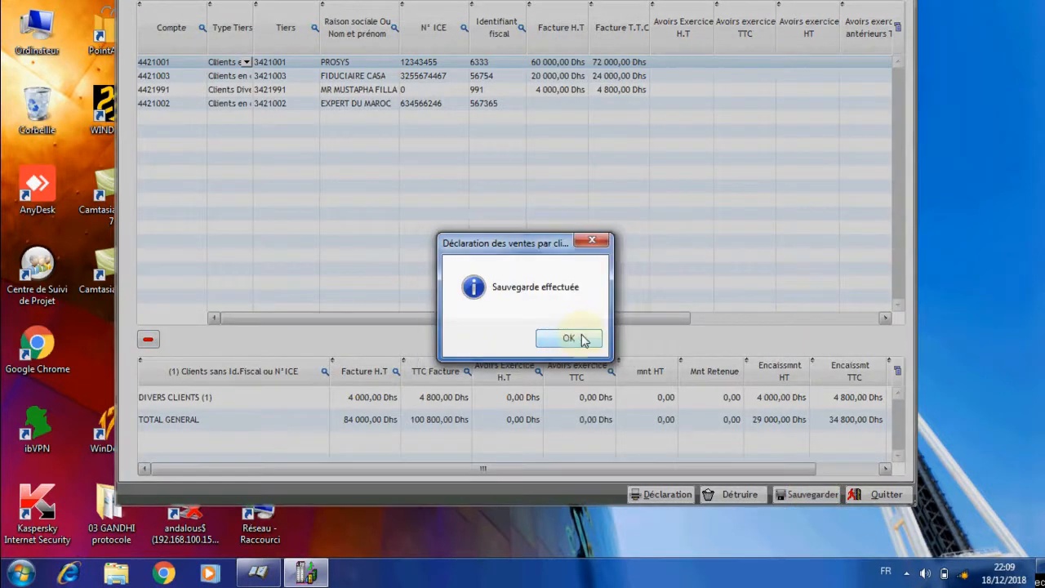
click(581, 340)
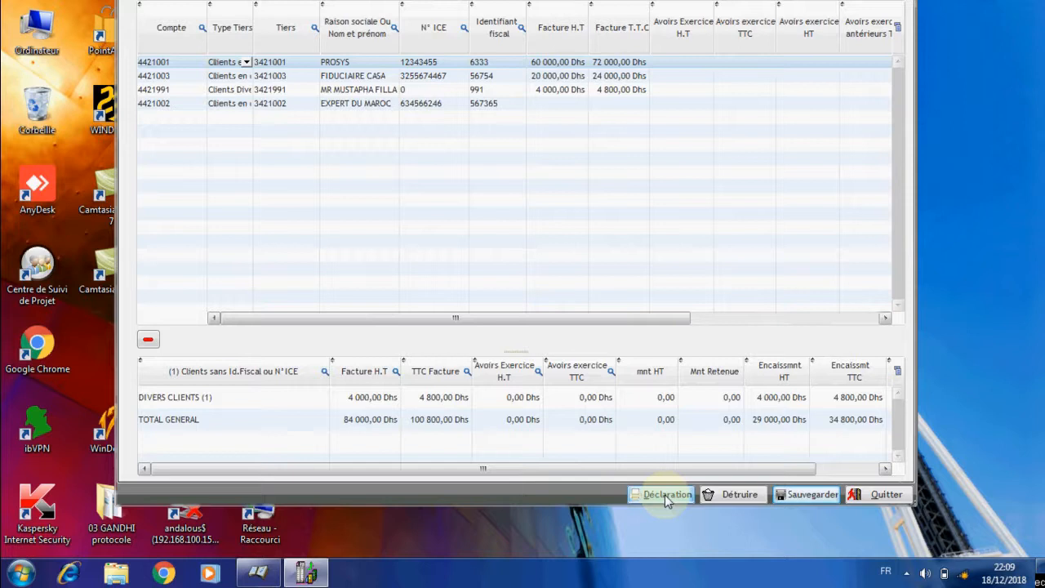
Preview the Etat des ventes par client with the thumbnails pane hidden and enlarge the page to 120%.
click(664, 494)
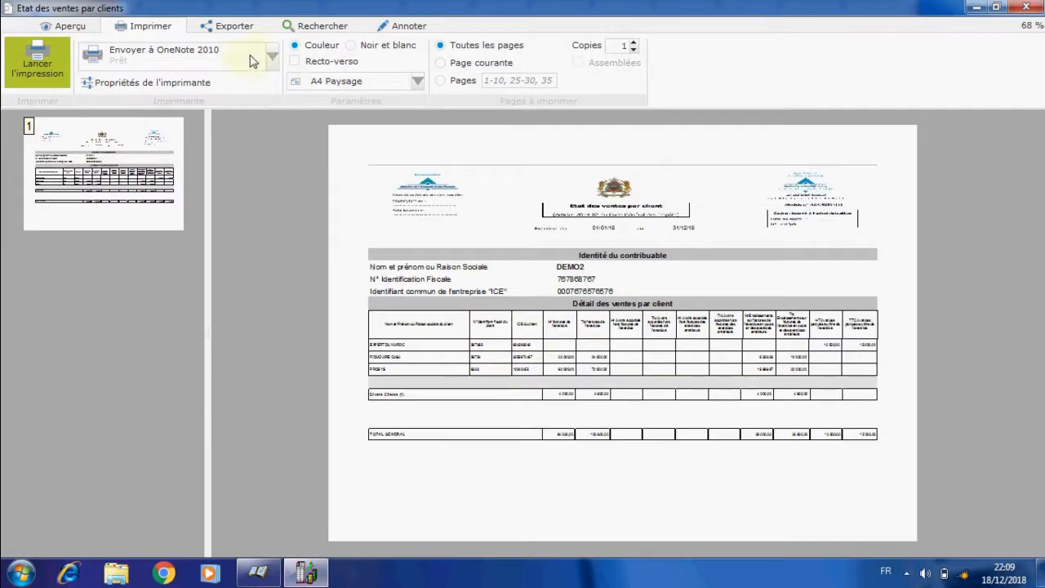
click(72, 26)
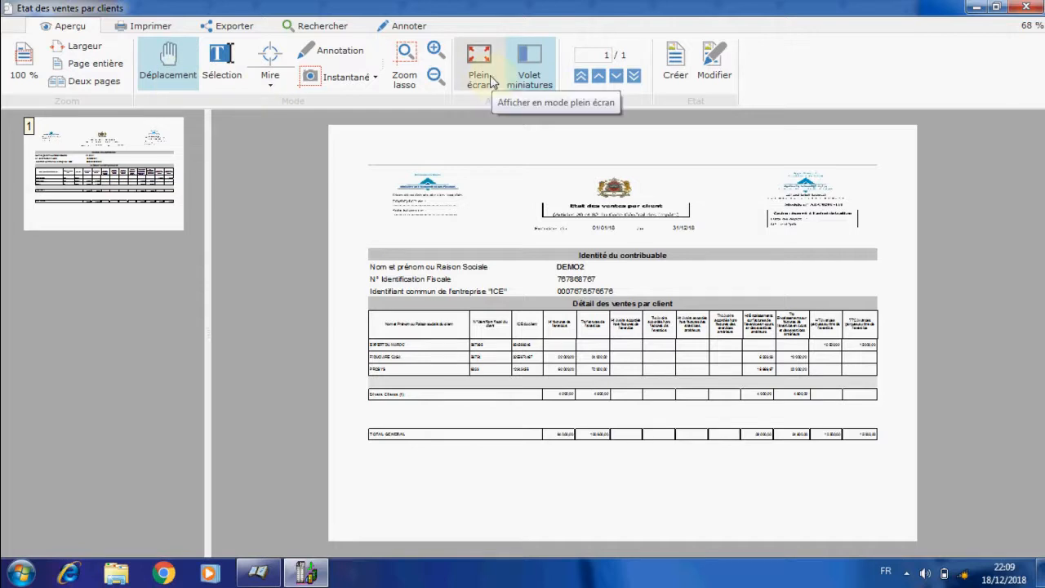
click(527, 72)
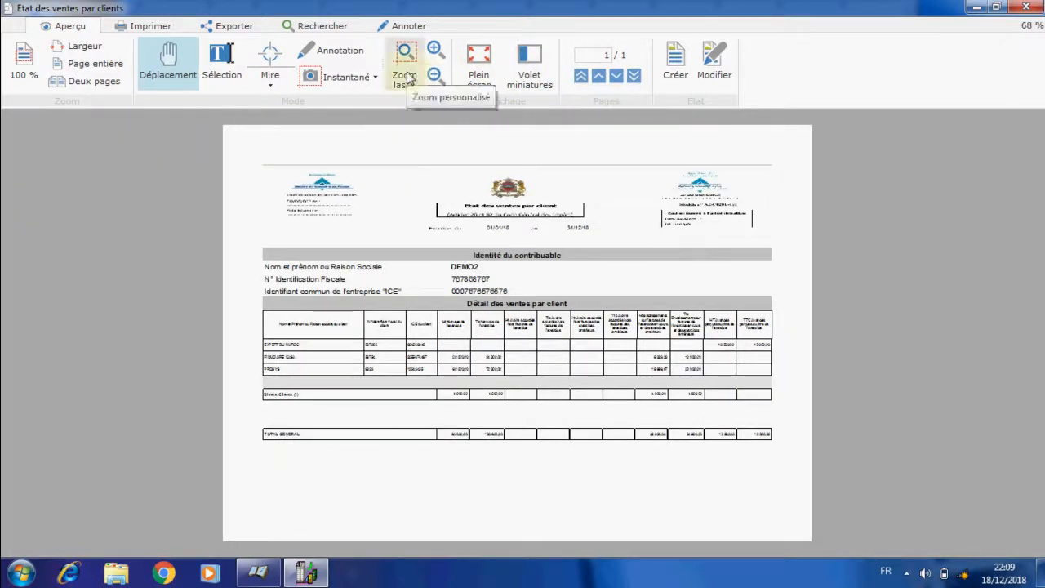
click(434, 52)
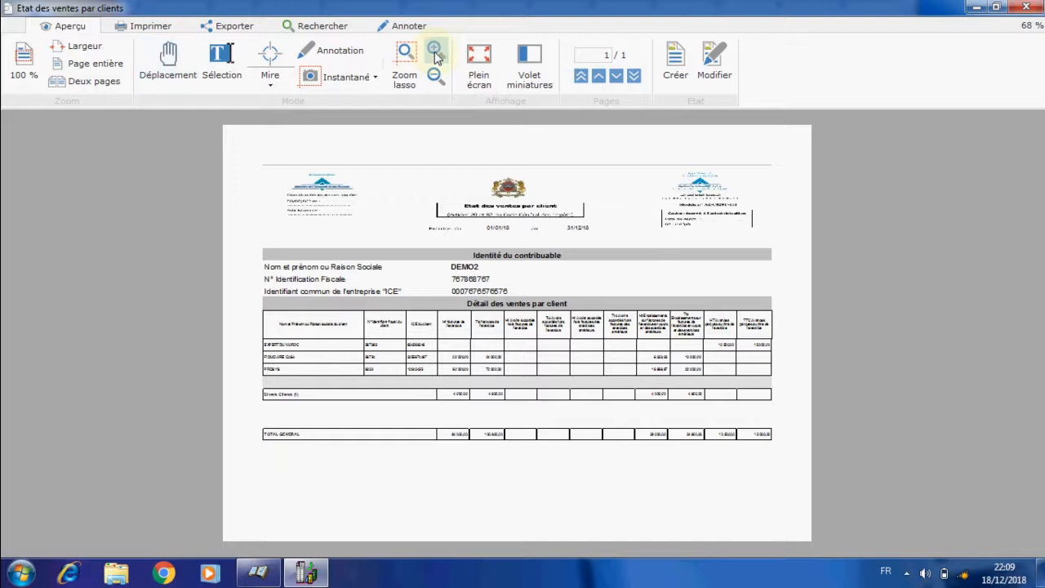
click(428, 228)
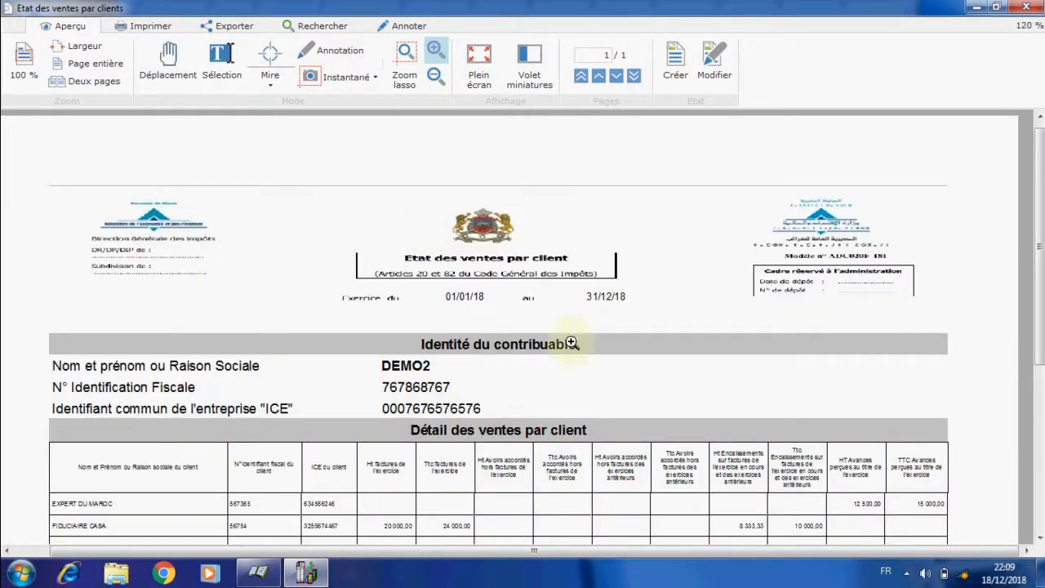
Examine the client sales details down to the grand total at up to 160% zoom, and close the preview and the declaration.
click(165, 72)
drag(405, 317, 397, 158)
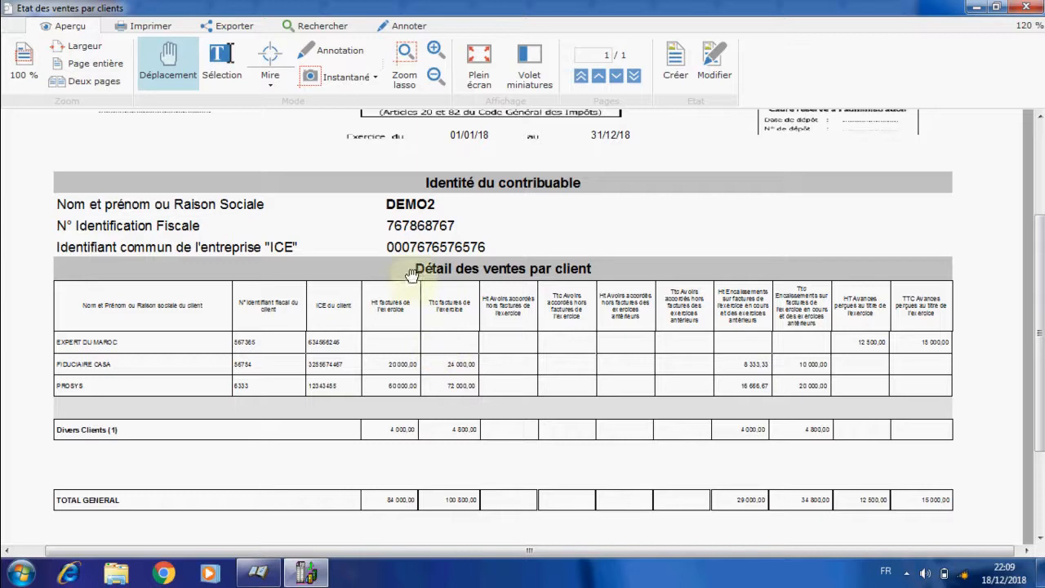
click(435, 49)
click(454, 380)
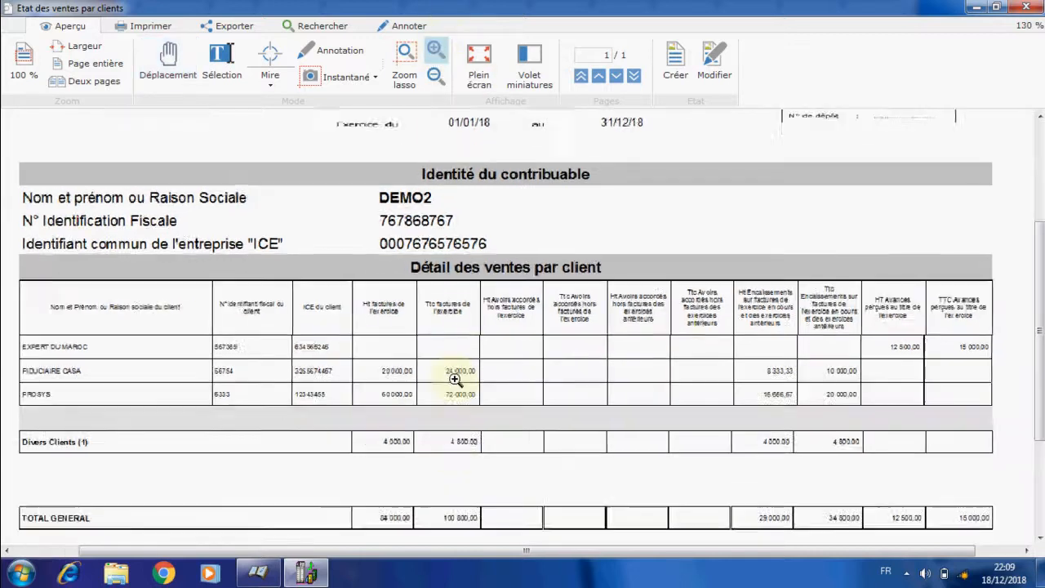
click(455, 379)
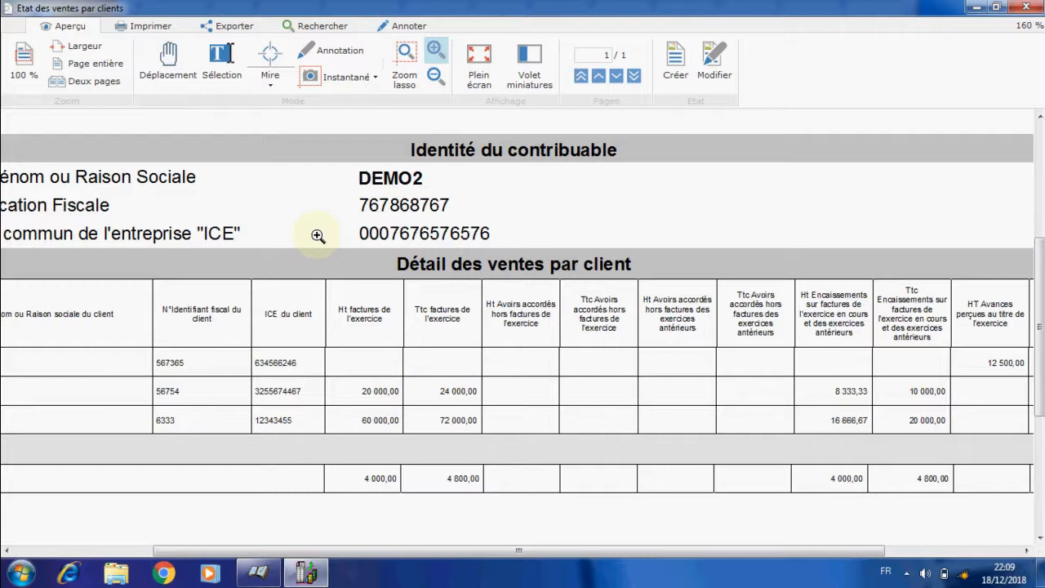
click(1023, 7)
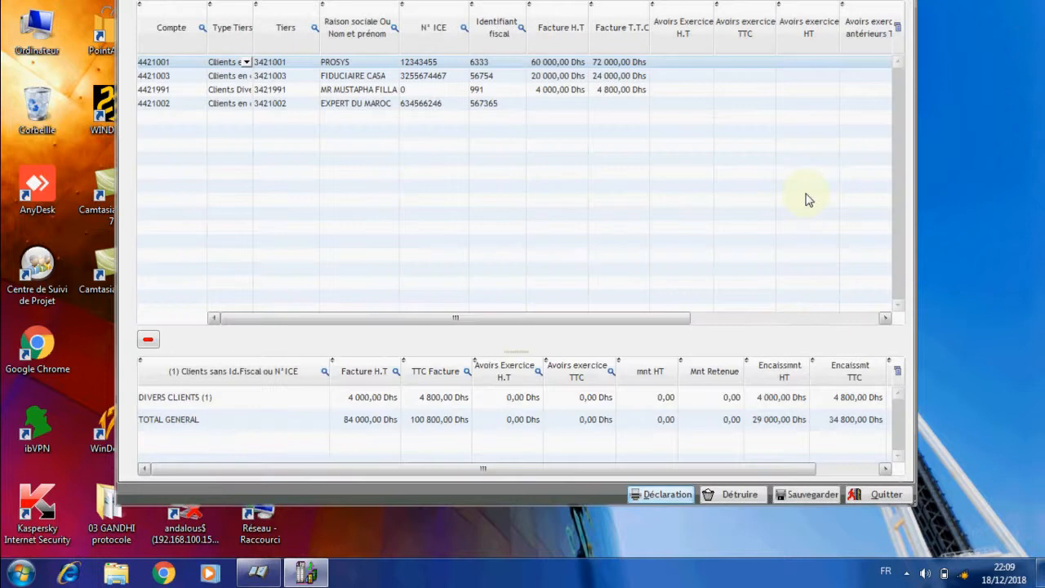
click(875, 495)
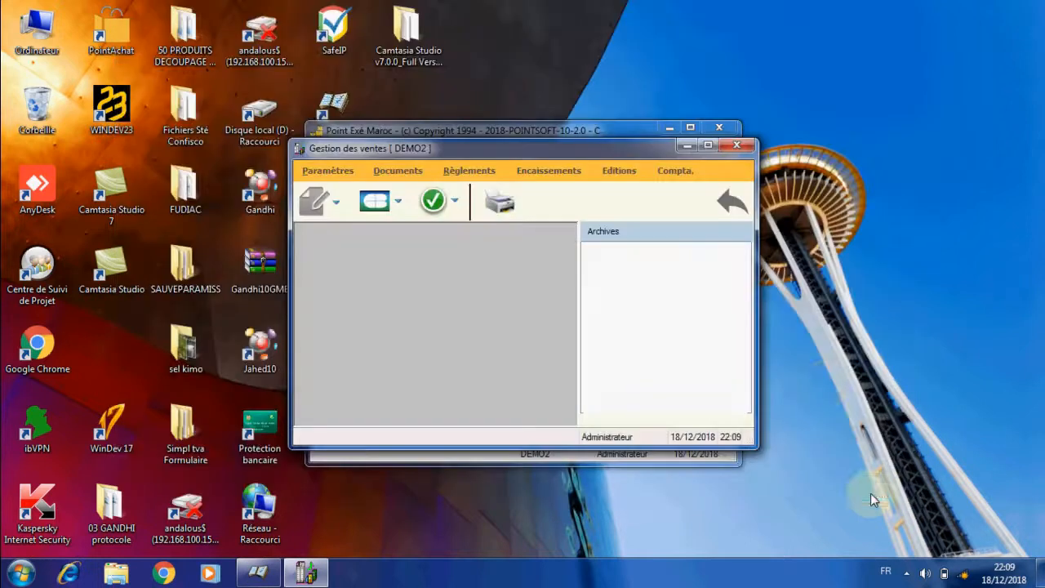
Open the Annexe IS XML generation for the client sales declaration and move its window so all commands are visible.
click(614, 173)
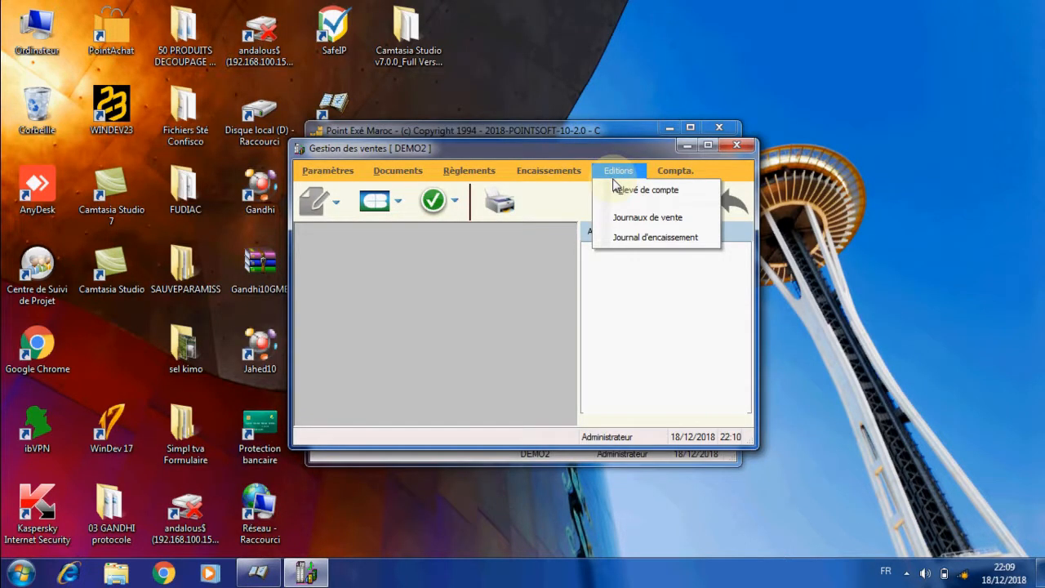
mouse_move(676, 173)
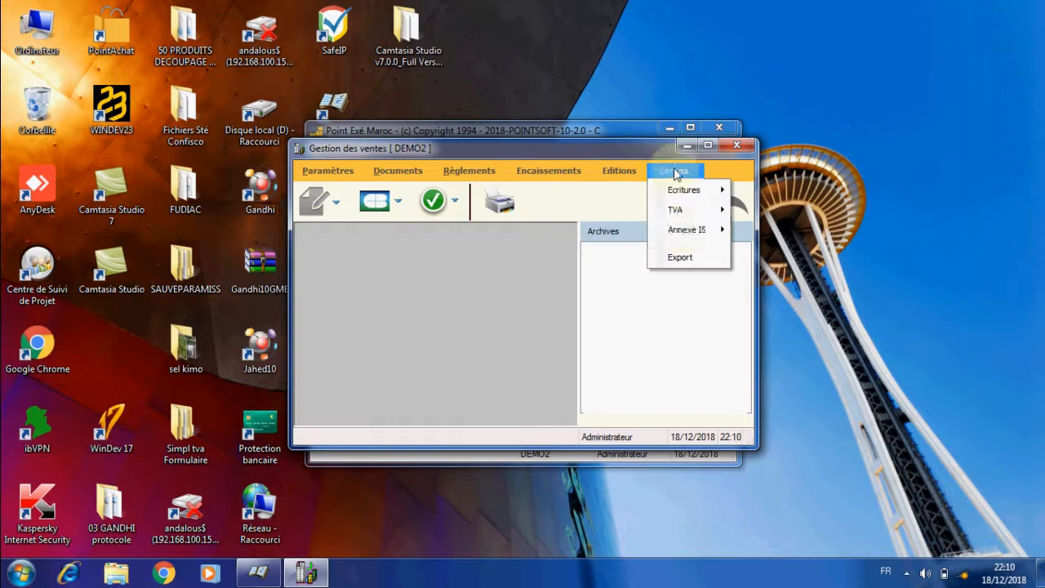
mouse_move(693, 230)
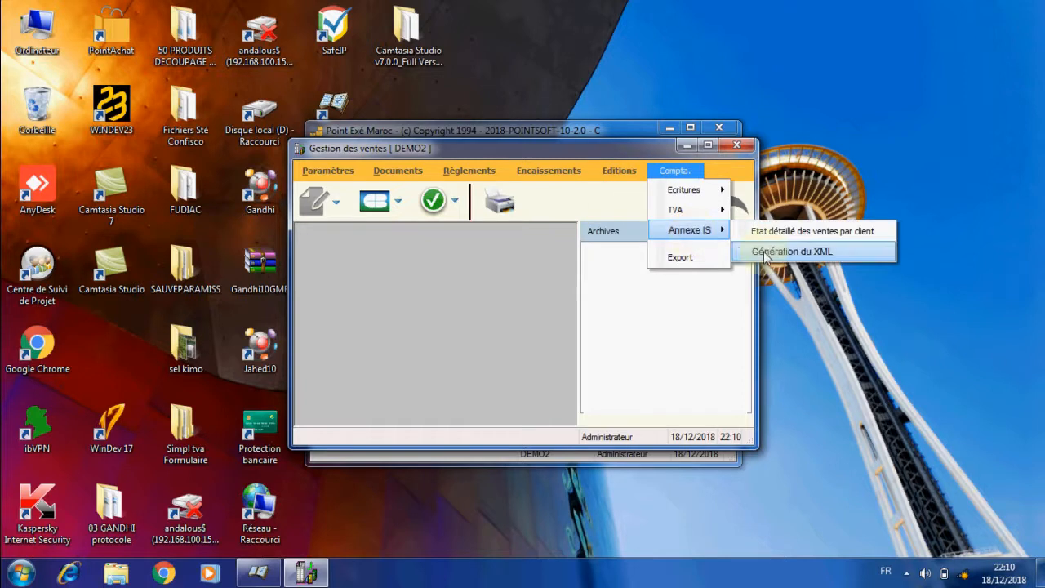
click(790, 252)
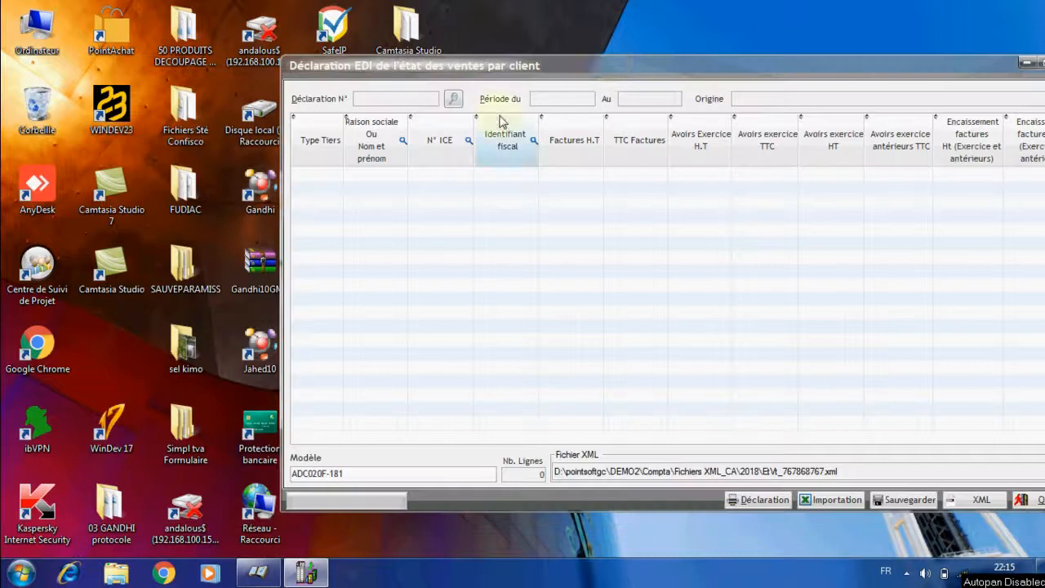
drag(611, 65, 464, 64)
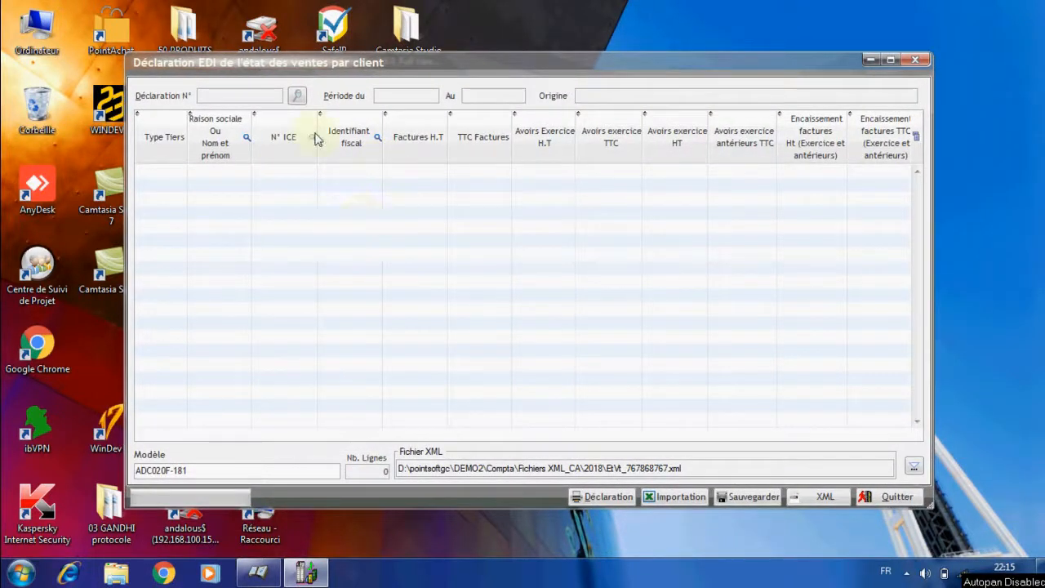
Load declaration 1 for 01/01/2018 to 31/12/2018, generate its XML file, and acknowledge the message.
click(297, 97)
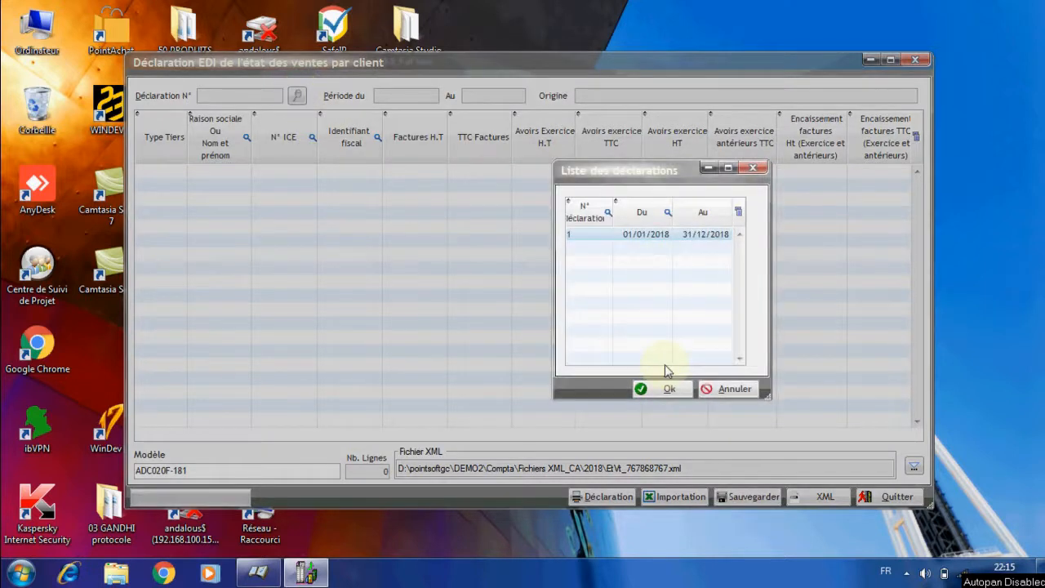
click(664, 388)
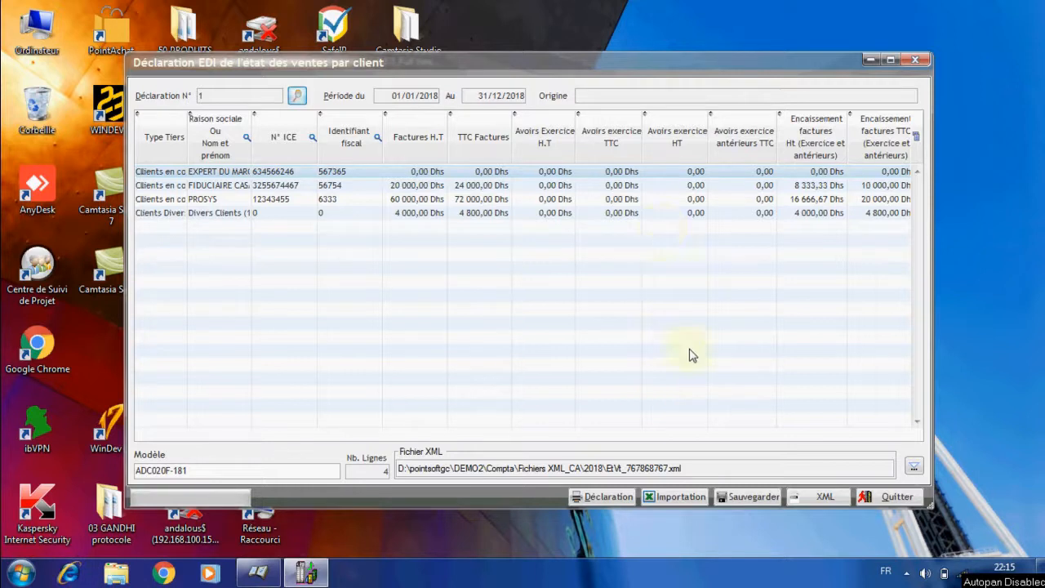
click(818, 496)
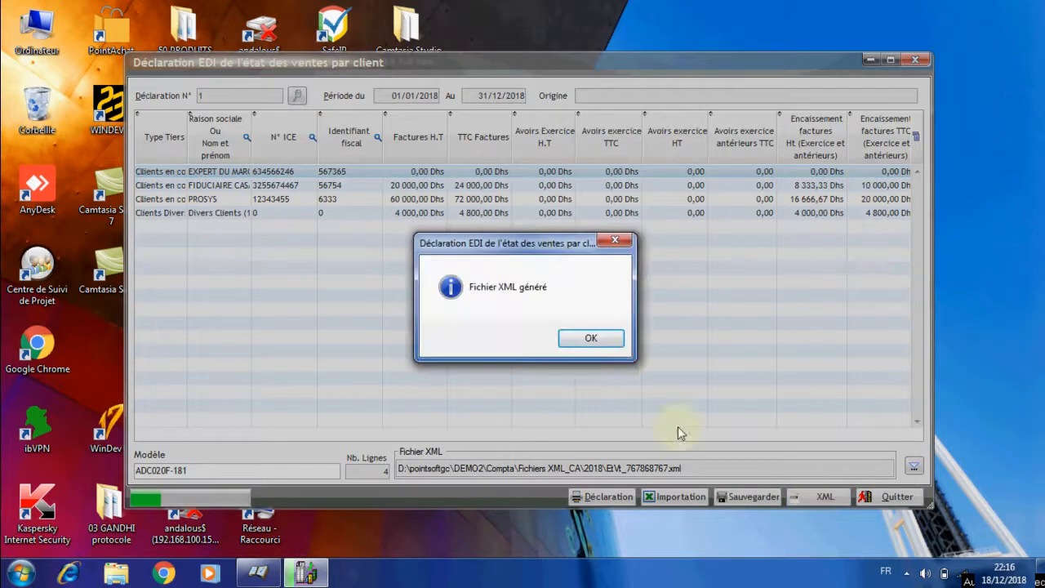
click(606, 341)
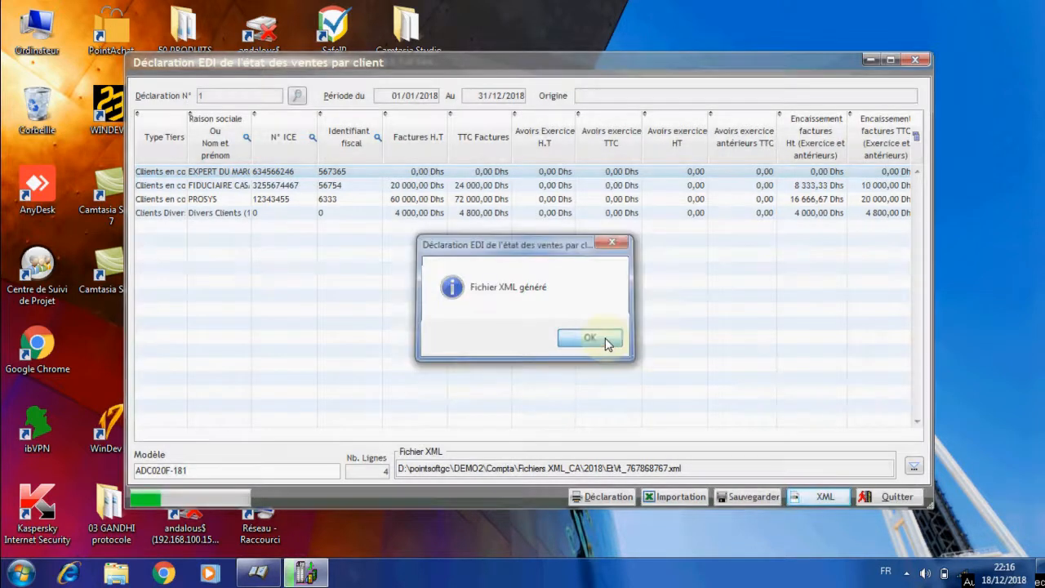
Browse to the generated EtVt XML file in the Fichiers XML_CA 2018 folder, view its available file actions, and close the file selection.
click(913, 466)
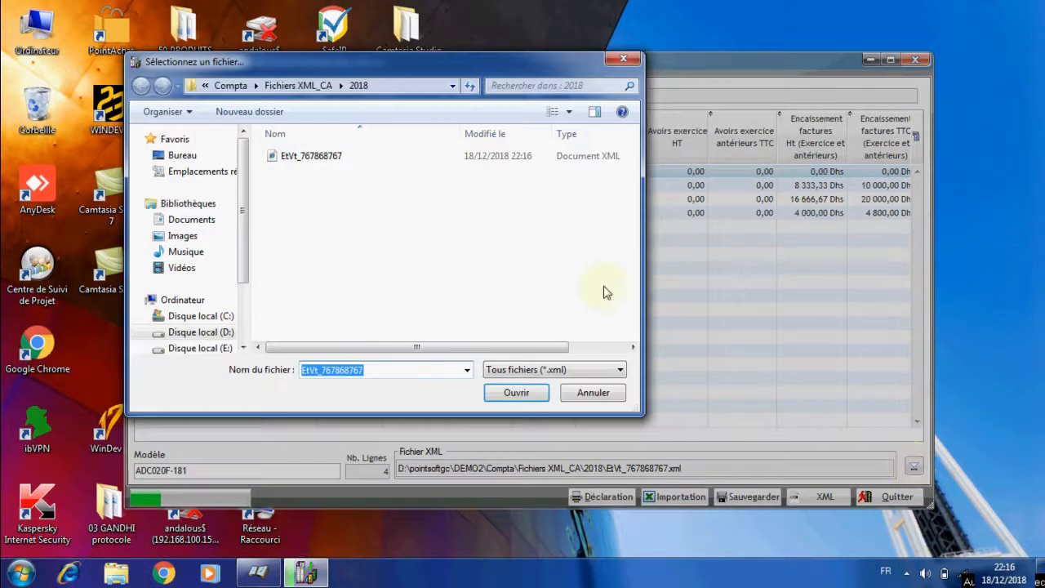
click(336, 159)
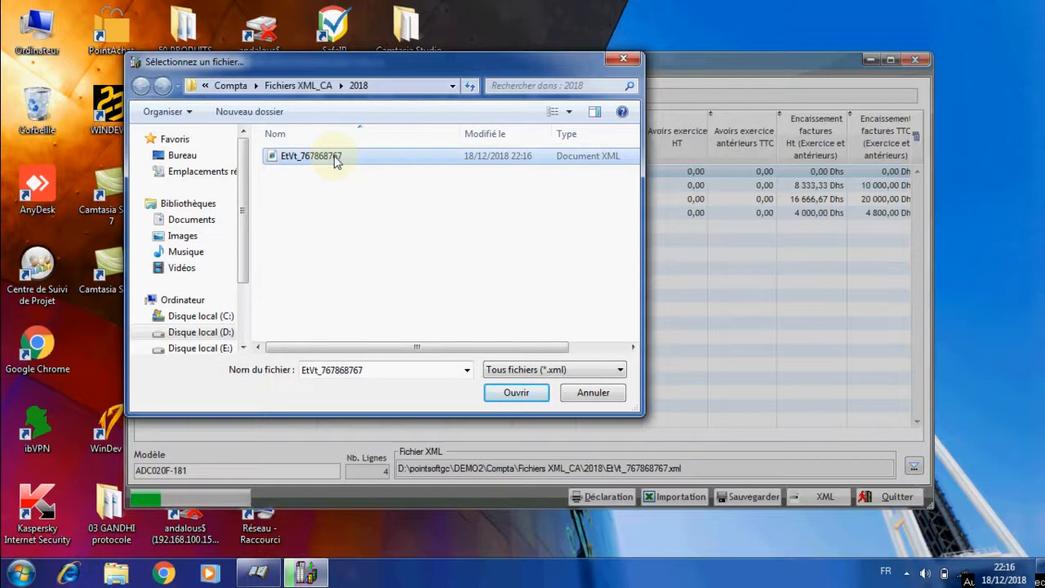
right_click(336, 160)
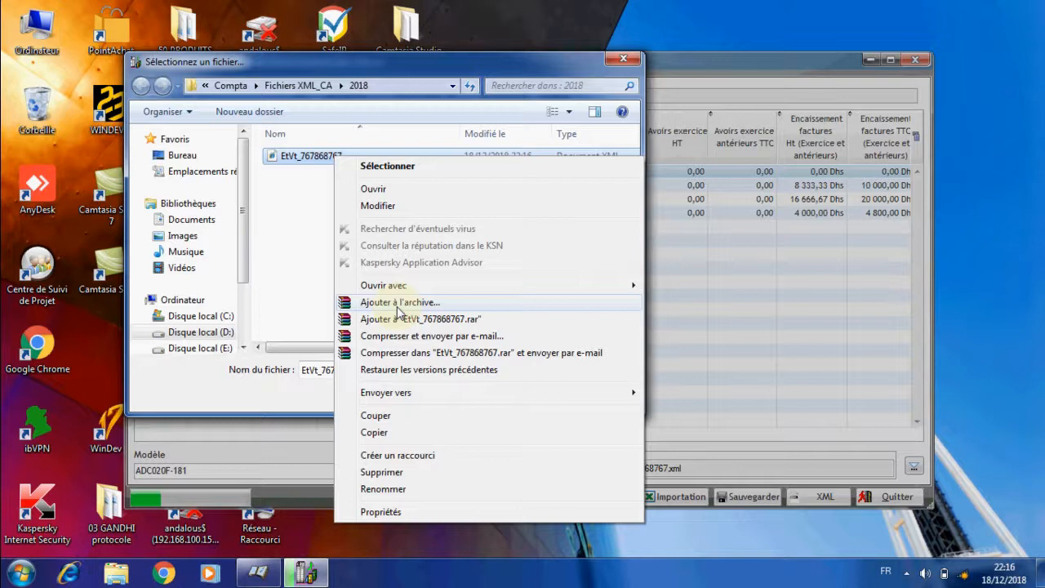
click(622, 62)
click(622, 62)
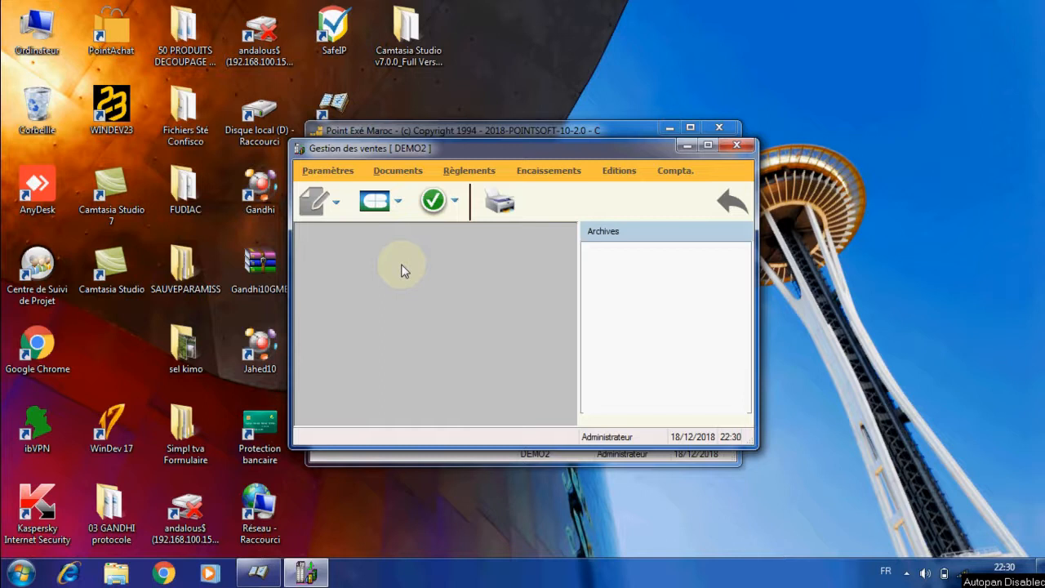
Open the invoice management list, expand the client groups, and mark the PROSYS invoice dated 12/01/2018 in the V column.
click(406, 173)
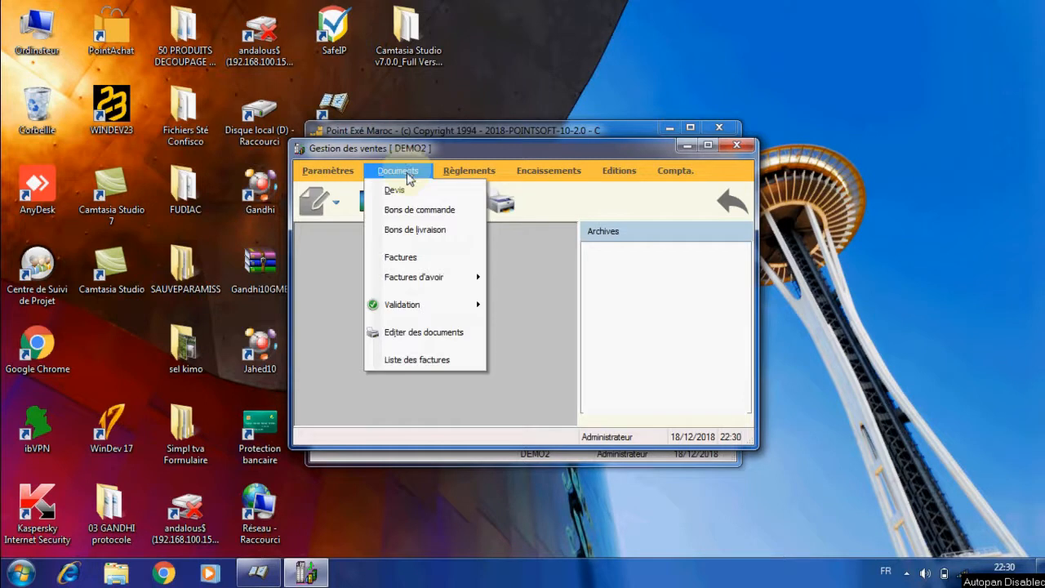
click(408, 258)
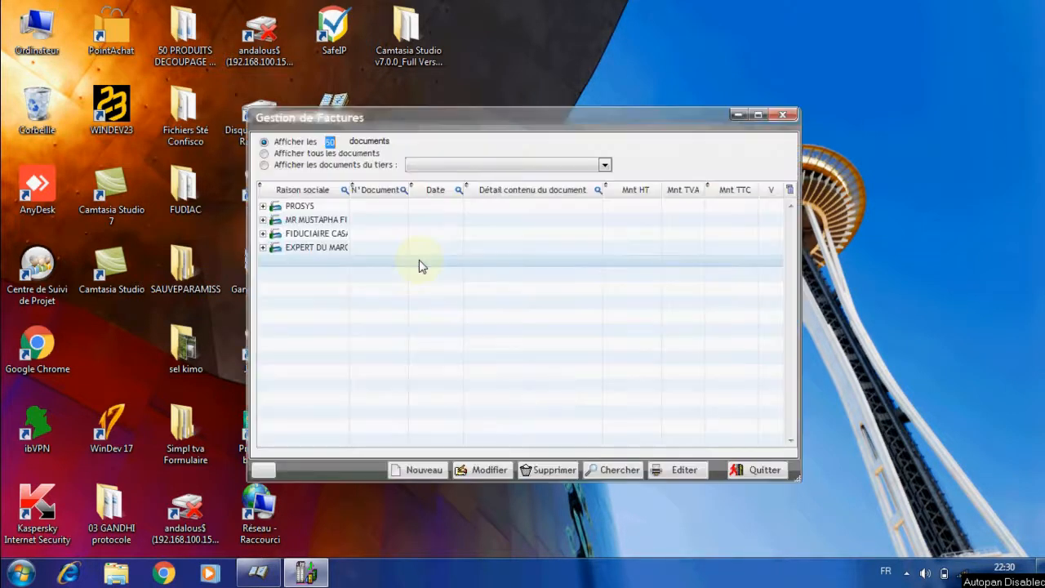
click(262, 207)
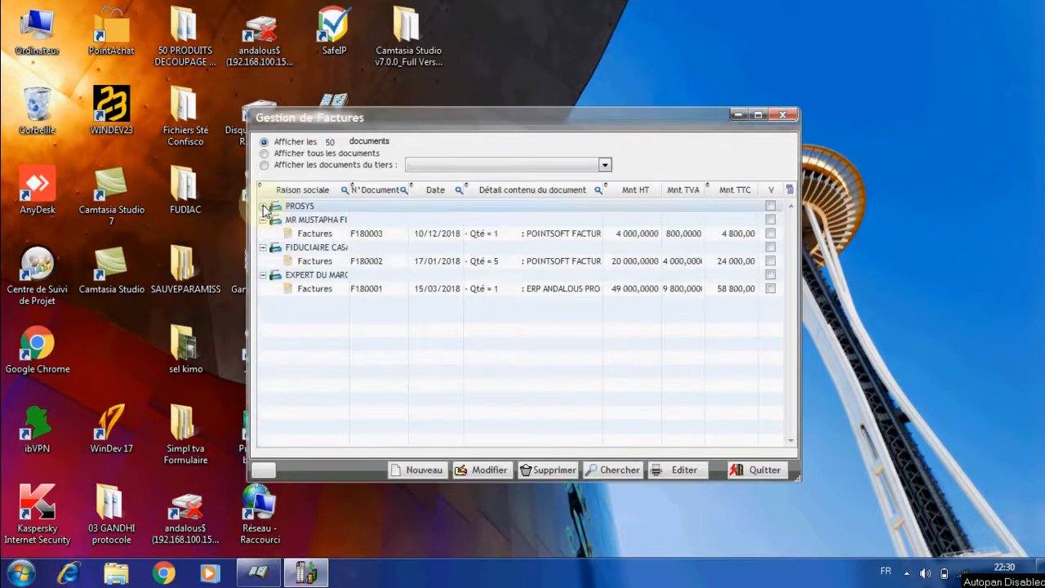
click(263, 208)
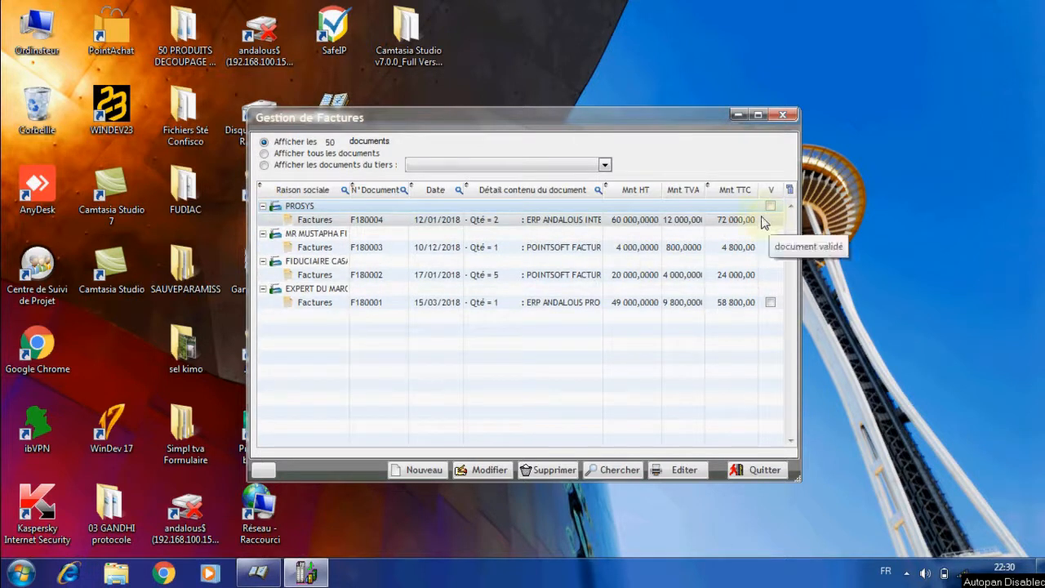
click(759, 222)
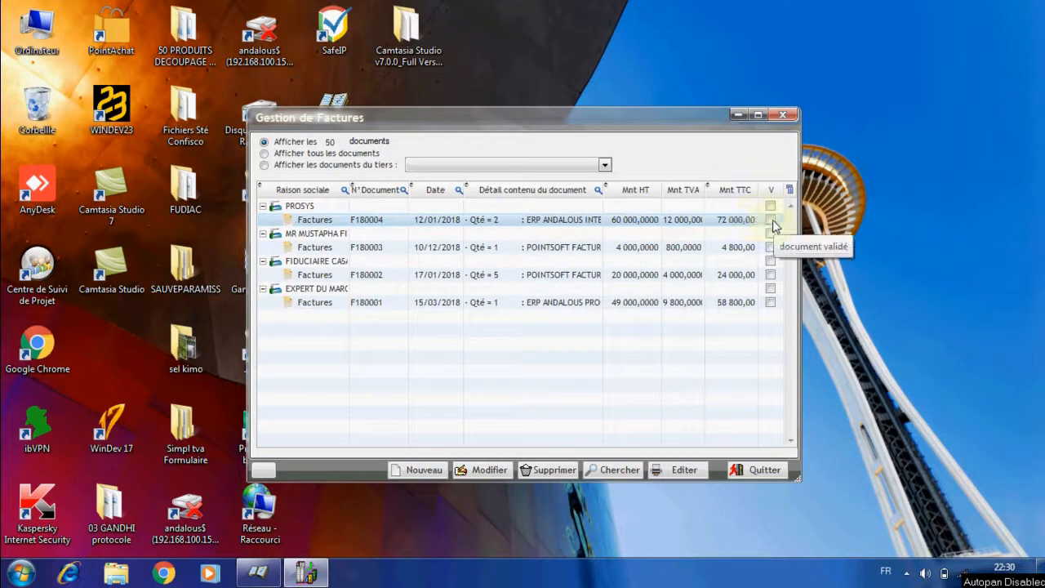
click(771, 220)
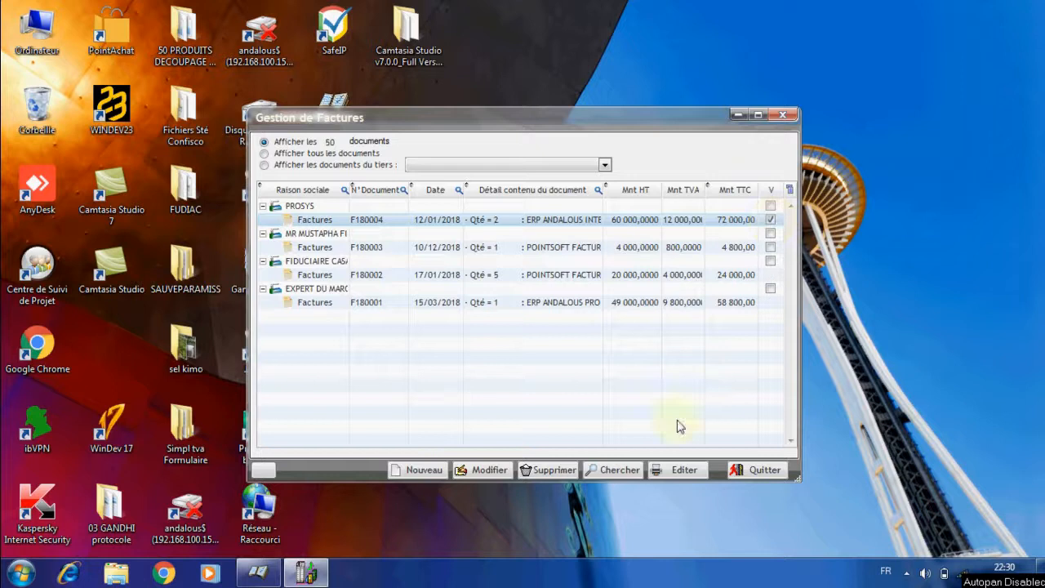
Preview the PROSYS invoice without the thumbnails pane and examine it down to the payment references and totals.
click(681, 468)
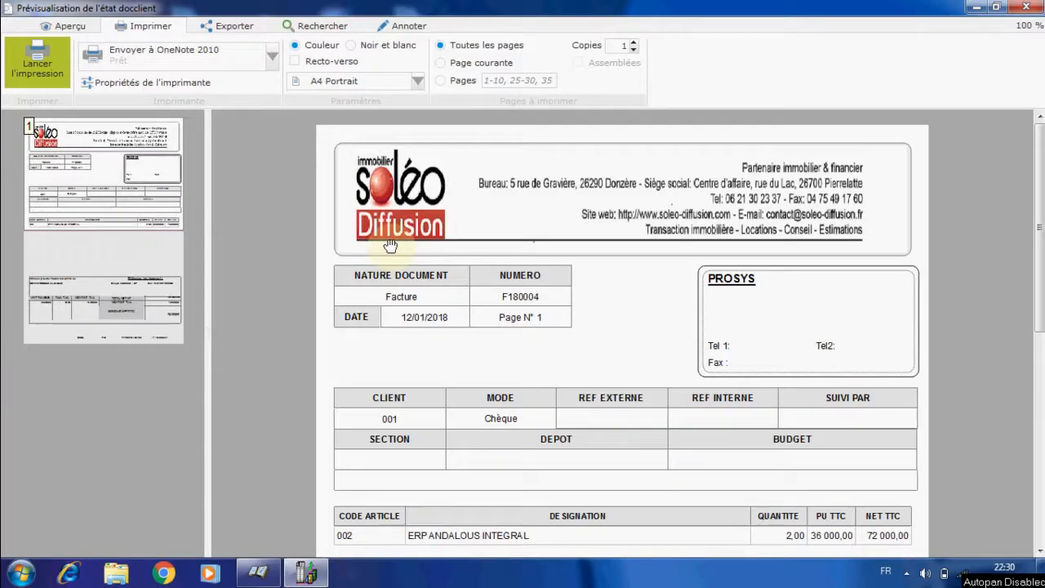
click(70, 25)
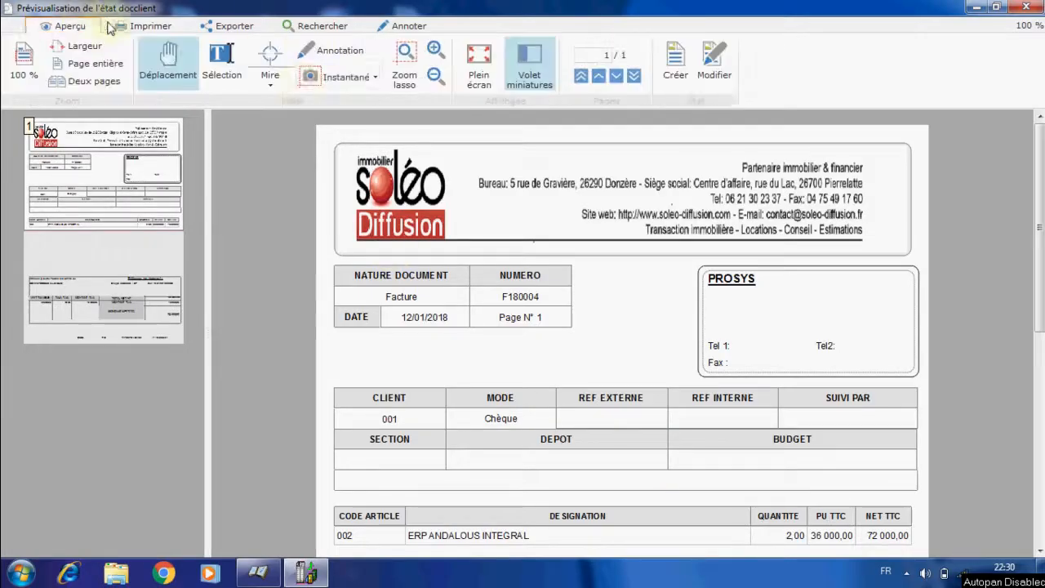
click(529, 69)
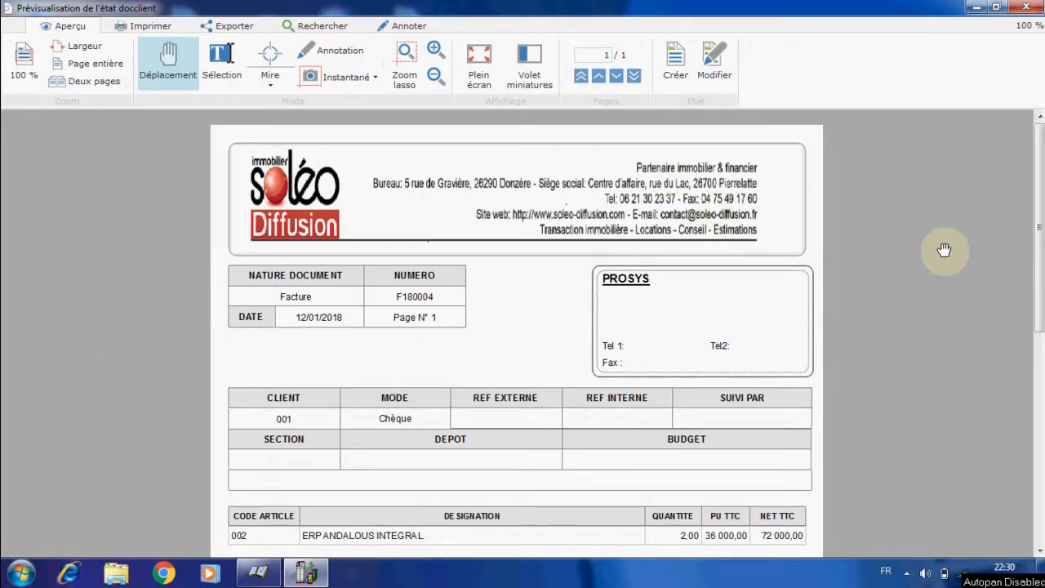
drag(1041, 214, 1042, 282)
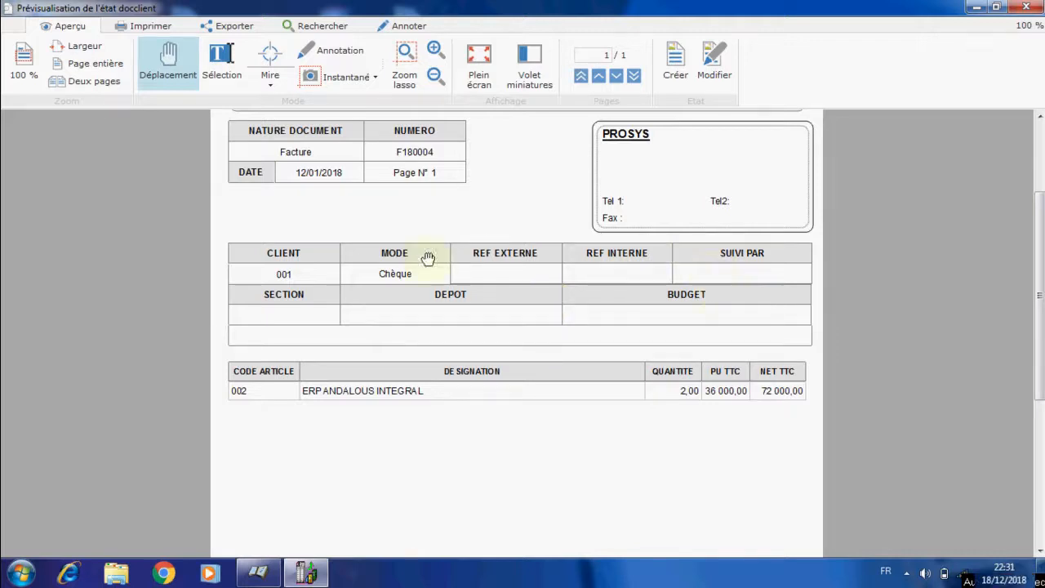
drag(1042, 288, 1038, 436)
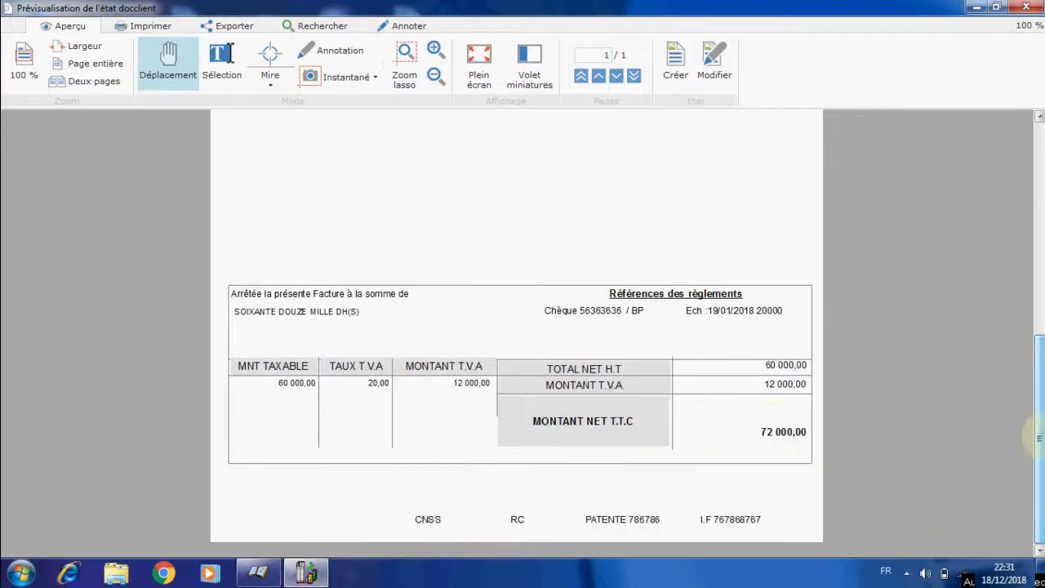